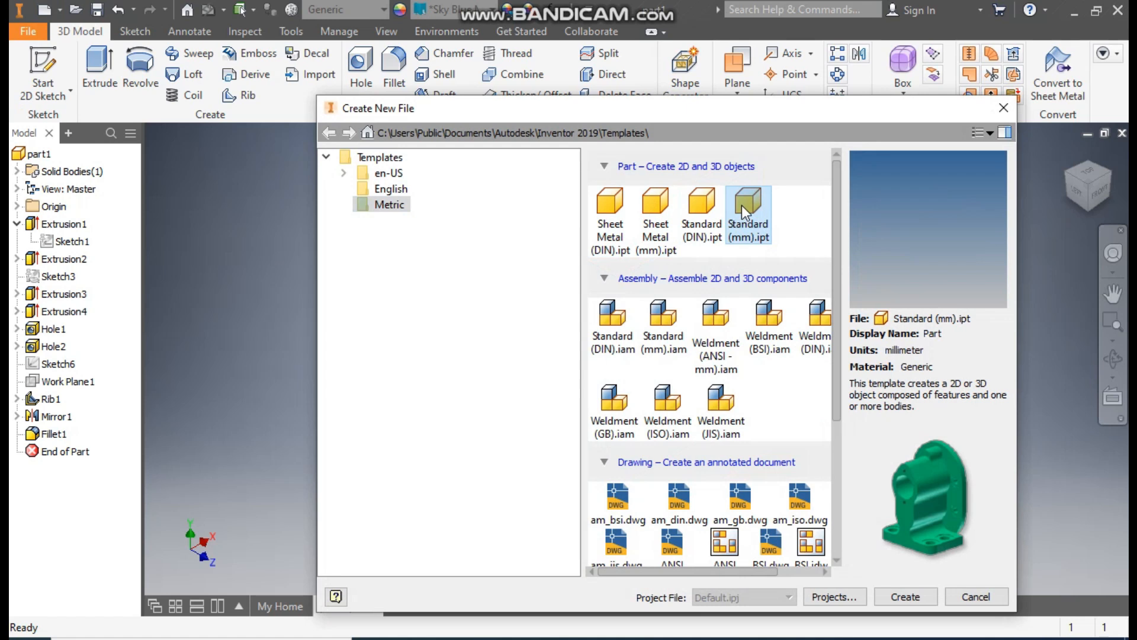
- Create a new part from the Standard (mm).ipt template and start a sketch on the XZ plane
click(905, 596)
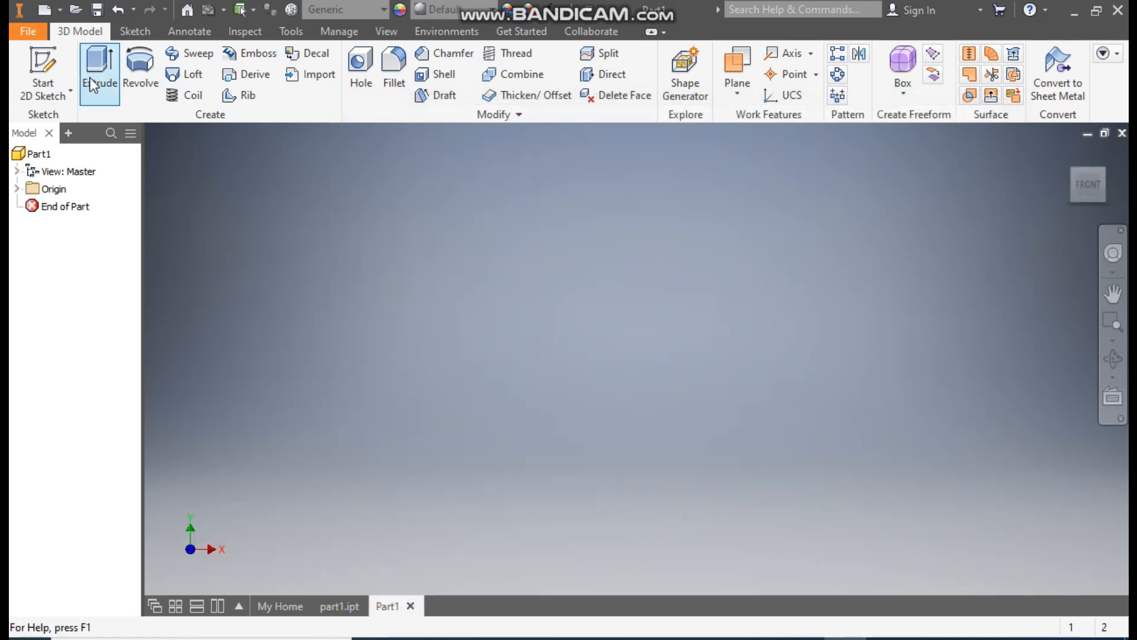
click(43, 65)
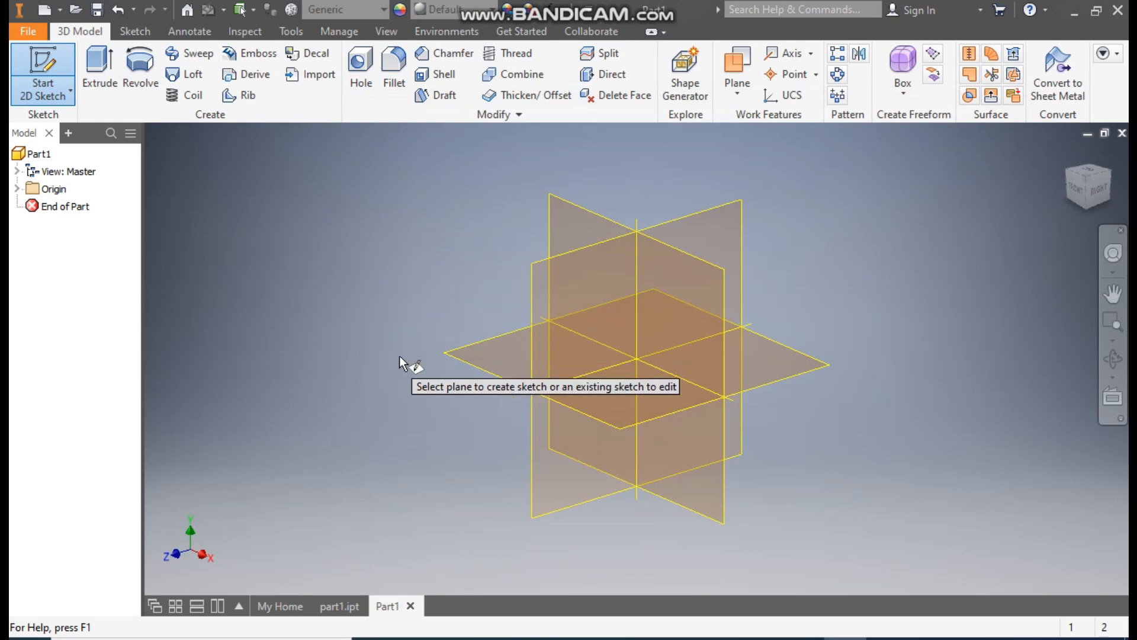
click(492, 351)
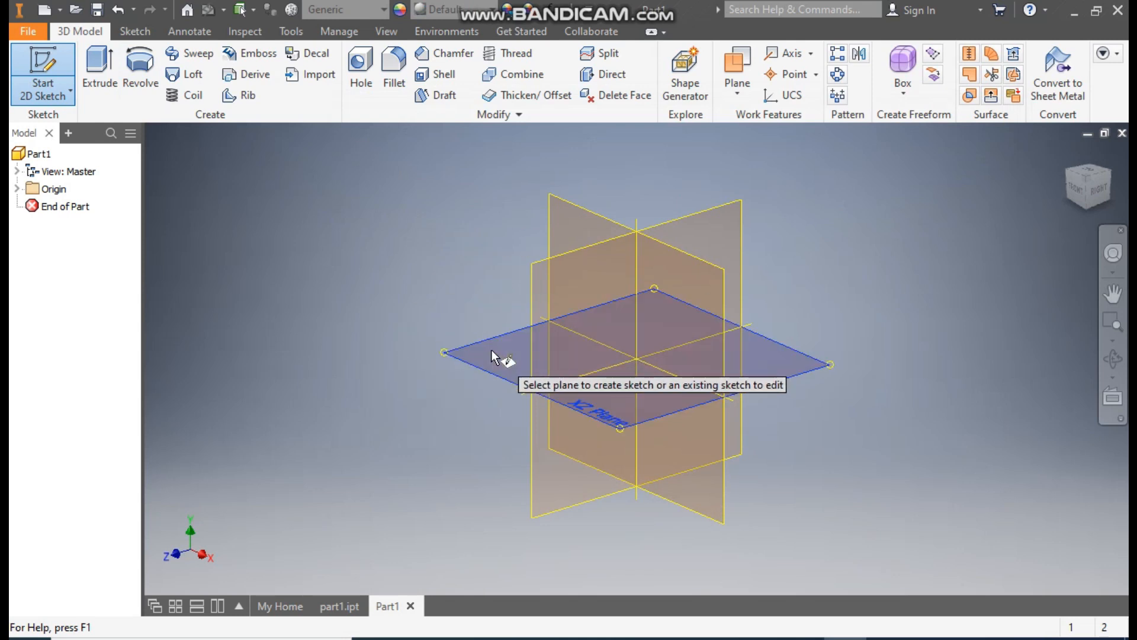
click(1108, 151)
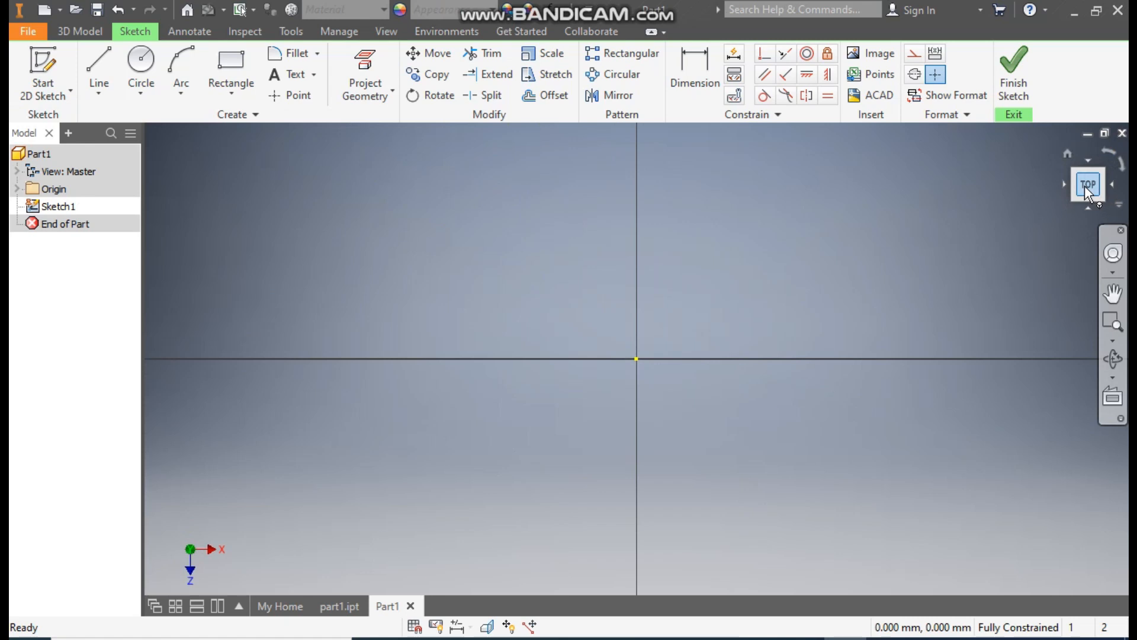
- Sketch a two-point center rectangle about 366 mm wide, centred on the origin
click(223, 97)
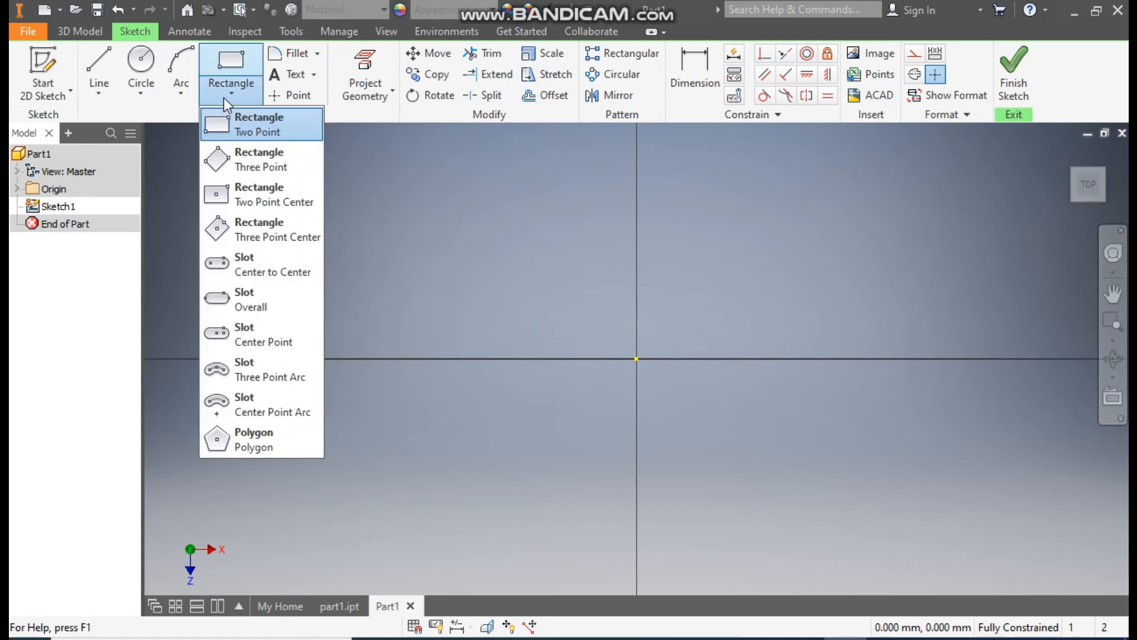
click(291, 197)
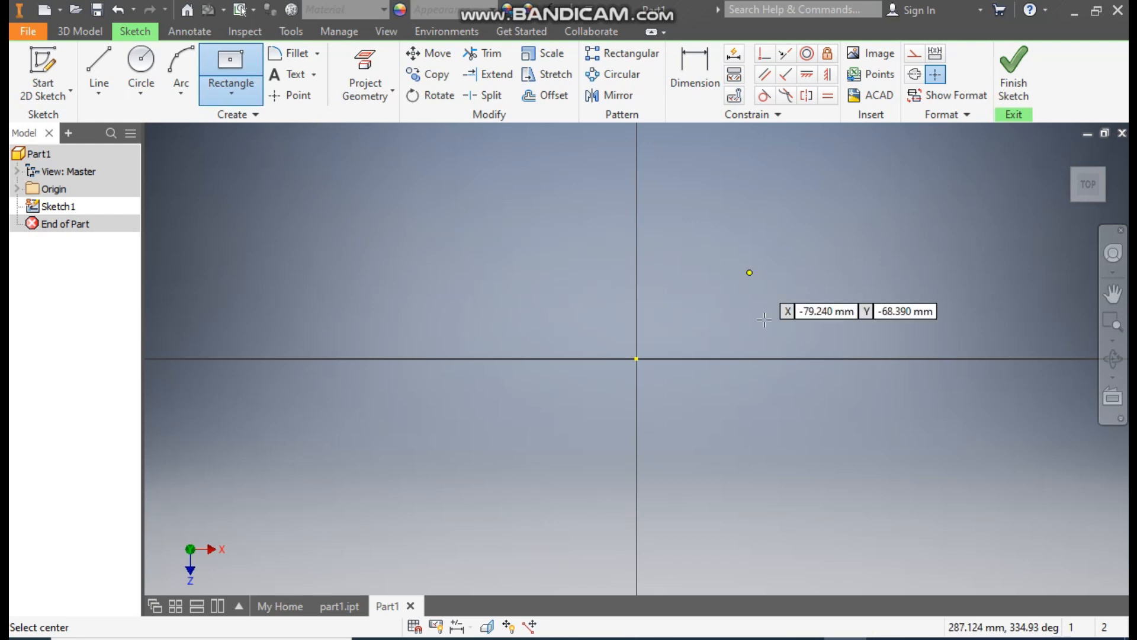
click(636, 358)
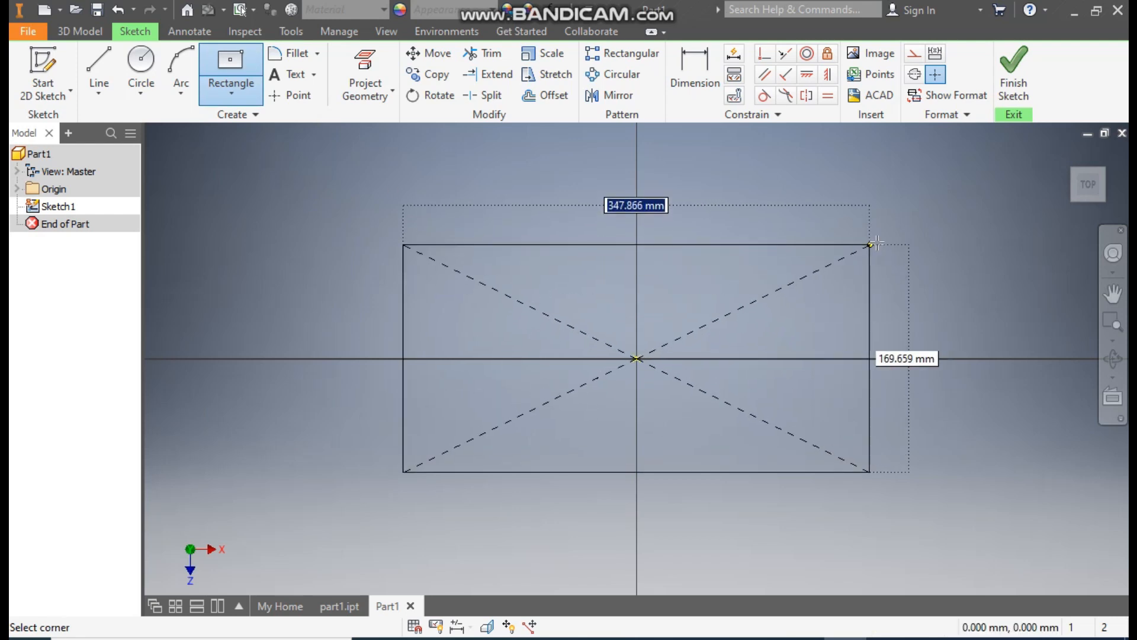
click(880, 241)
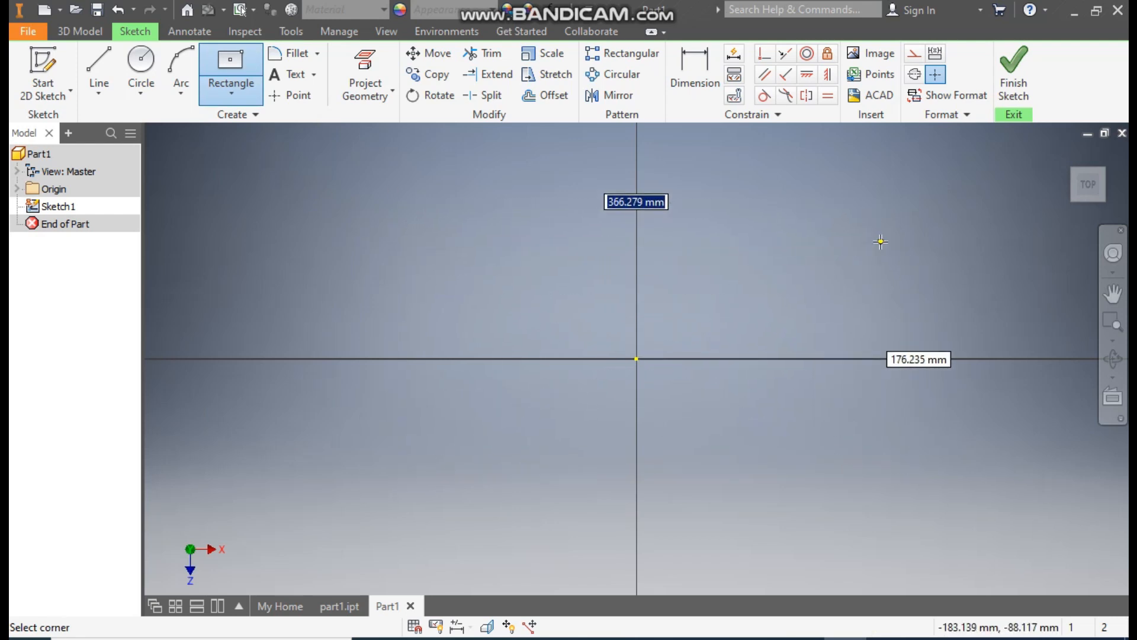
- Dimension the rectangle to 112 mm wide and 80 mm high
click(699, 77)
click(701, 242)
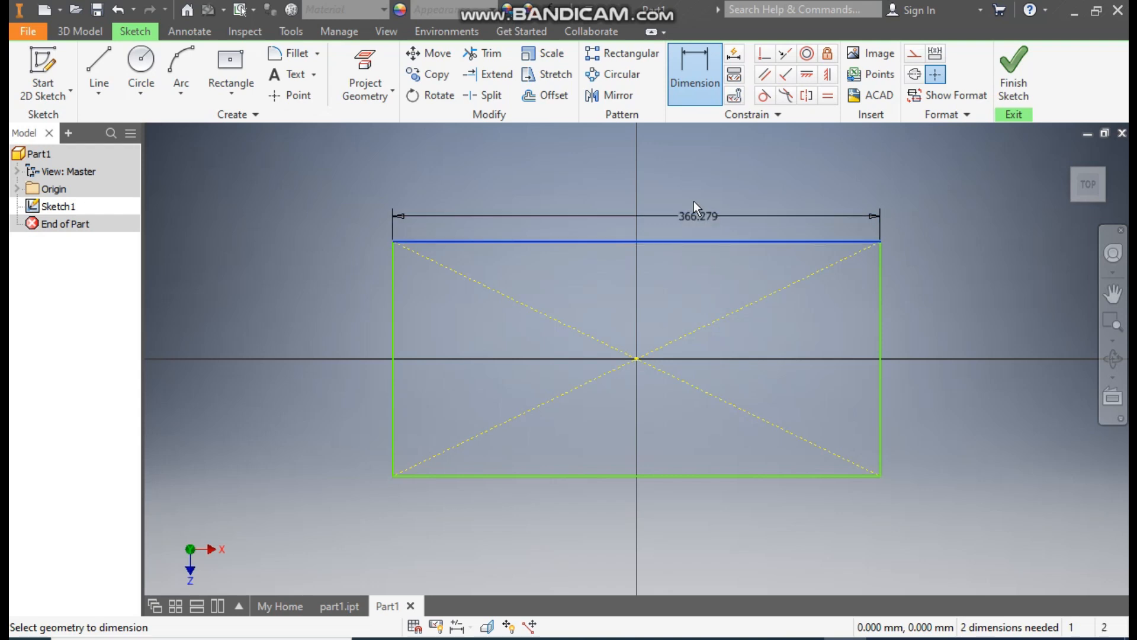
click(687, 165)
text(112)
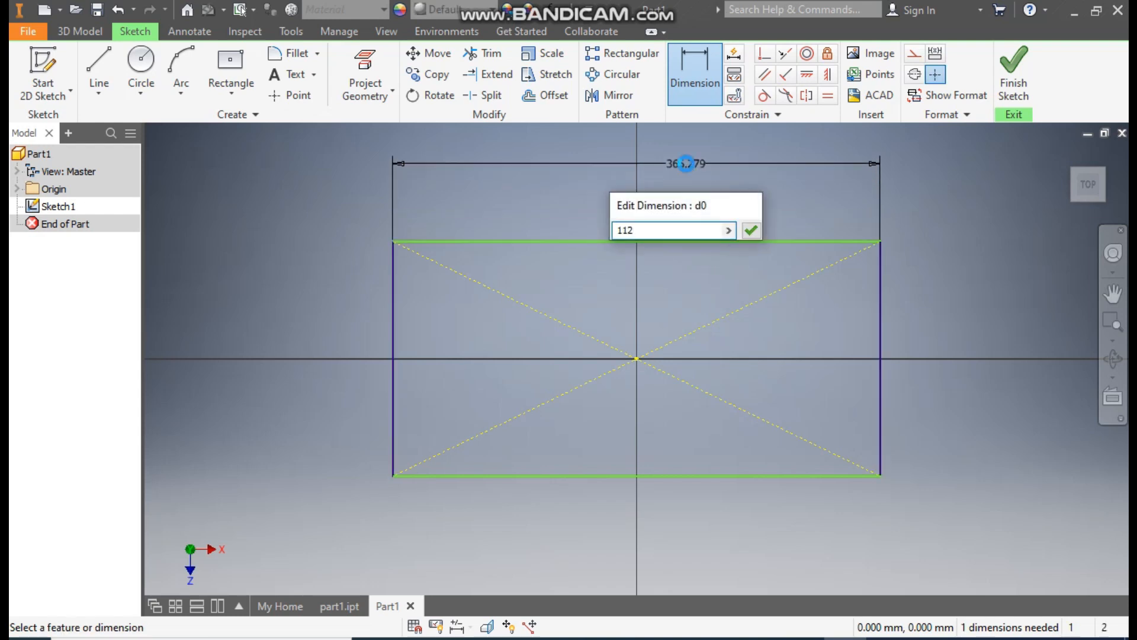
key(Return)
click(713, 347)
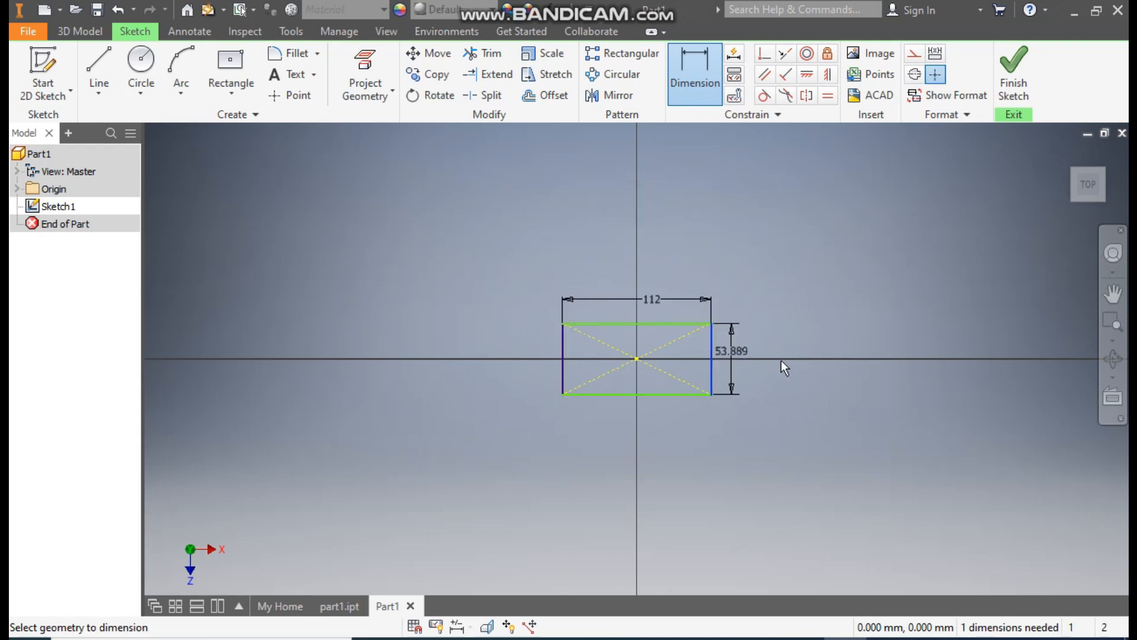
click(810, 363)
text(80)
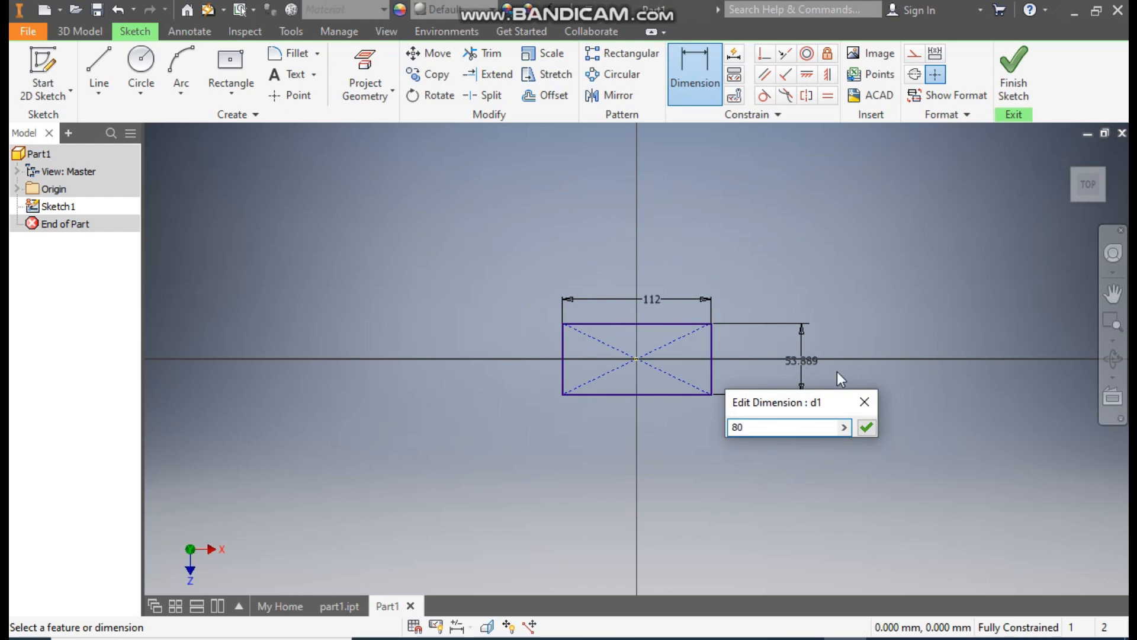
key(Return)
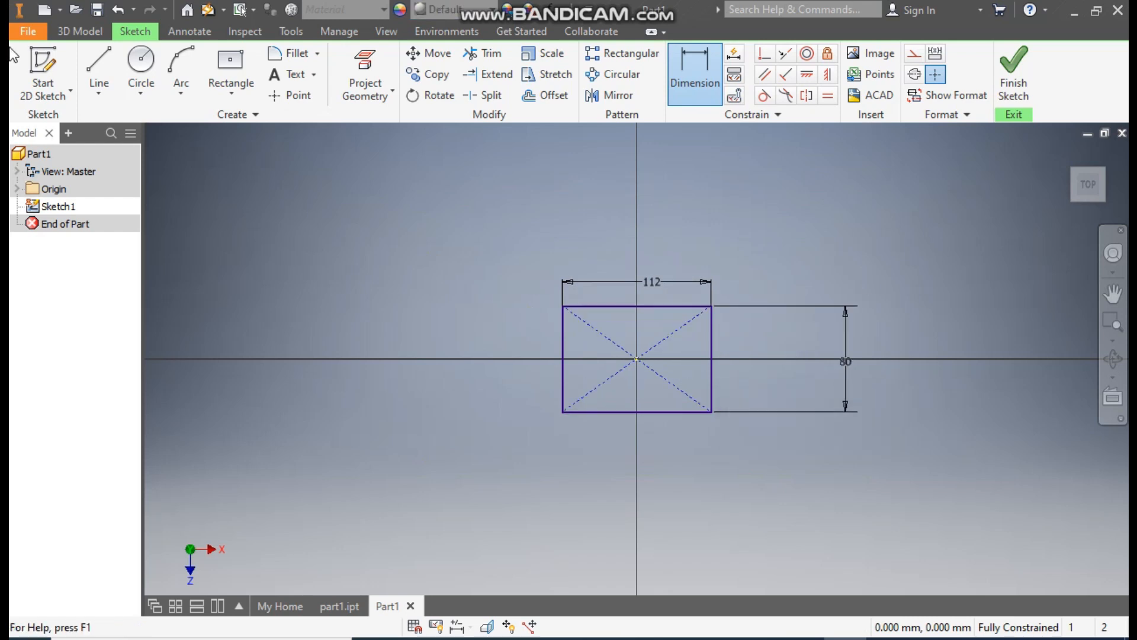
- Close the rectangle's left side with an outward three-point semicircular arc of 40 mm radius between its two left corners
click(190, 98)
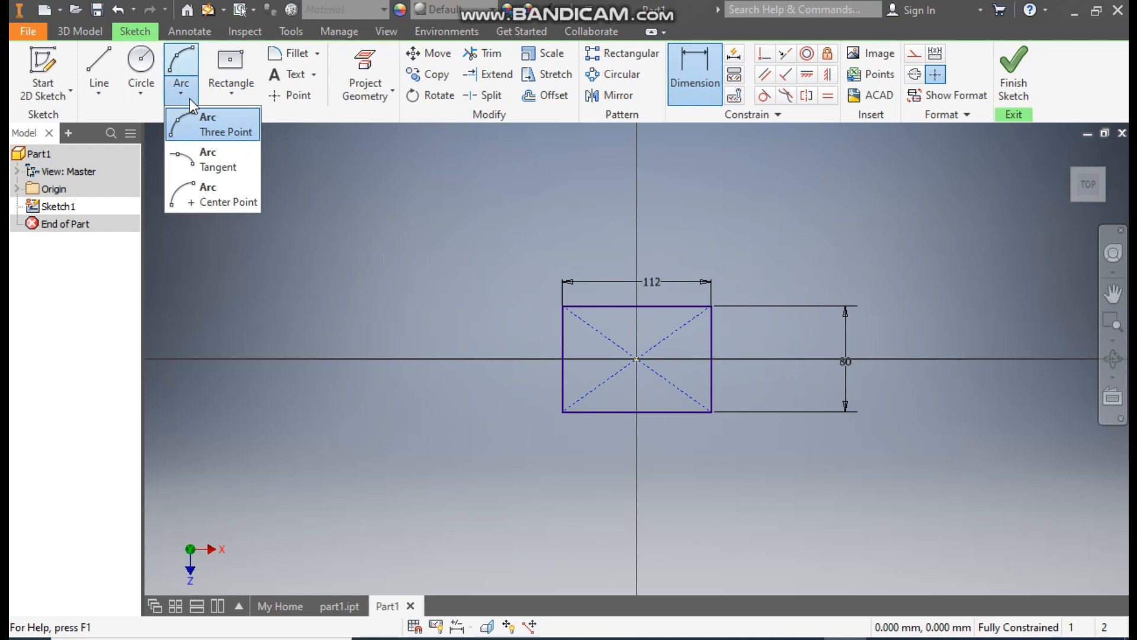
click(202, 127)
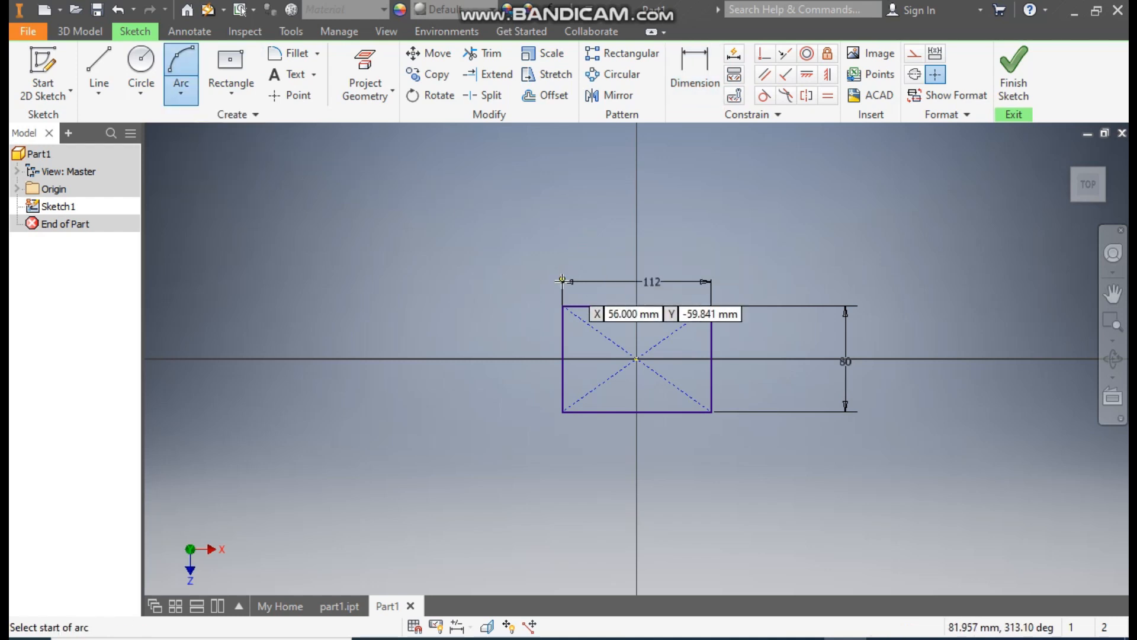
click(562, 306)
click(563, 412)
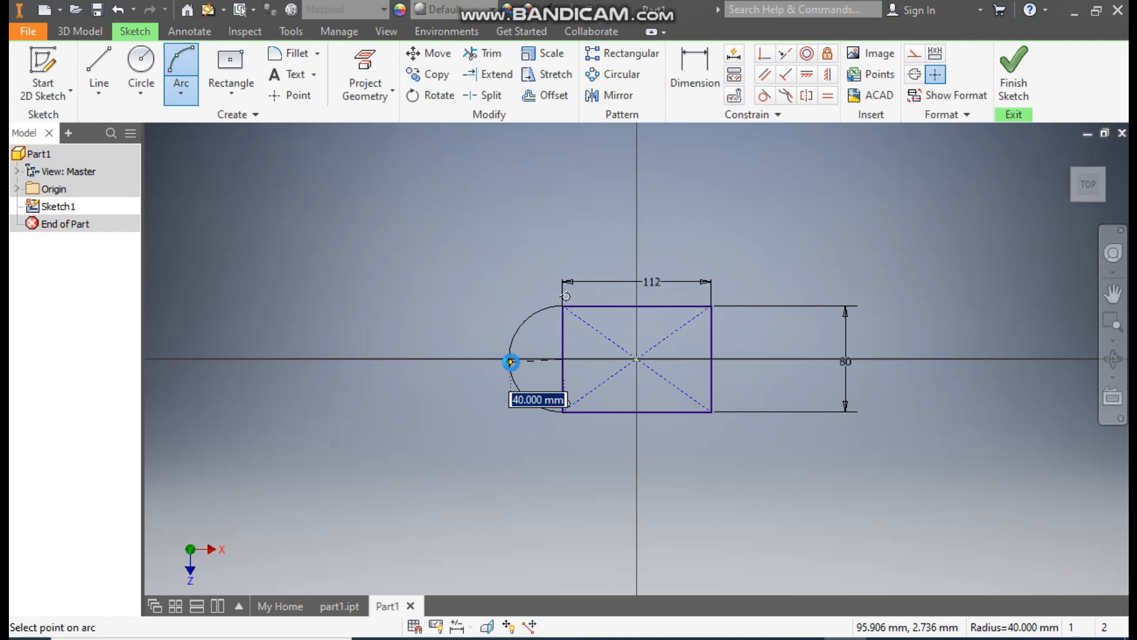
click(510, 361)
scroll(601, 397, up, 3)
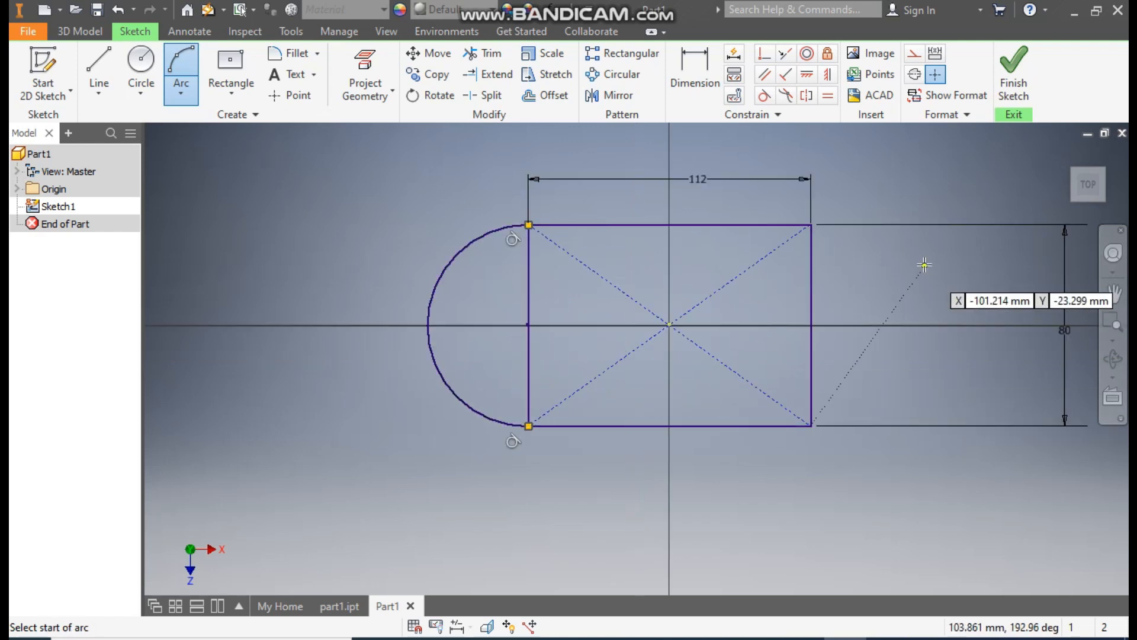
- Finish the sketch and extrude the rounded base profile upward by 20 mm
click(1014, 68)
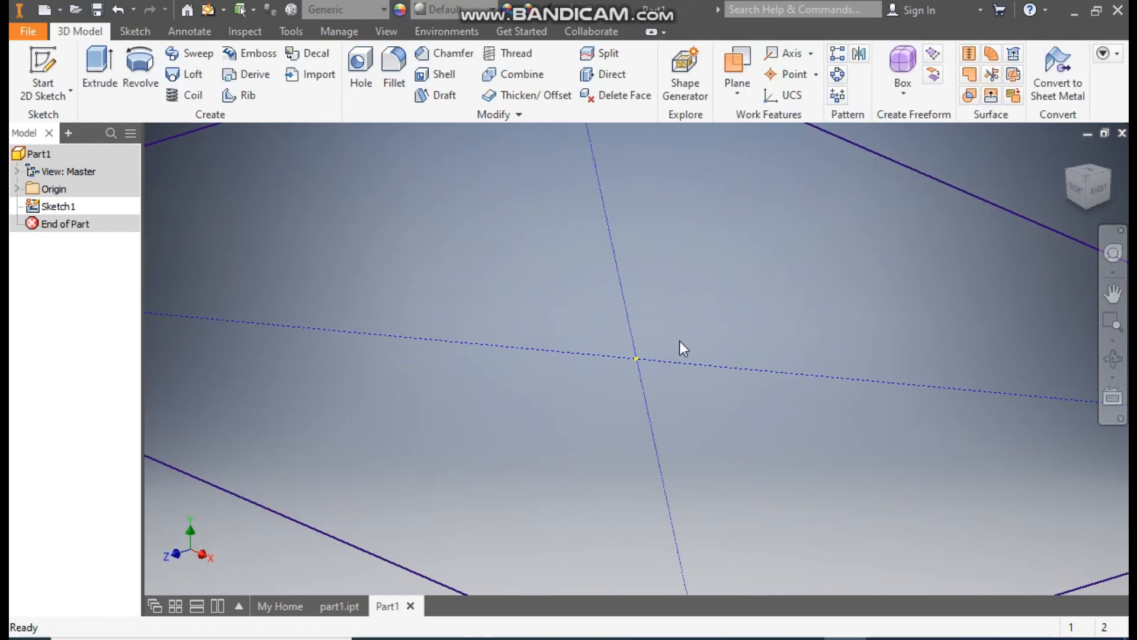
click(99, 64)
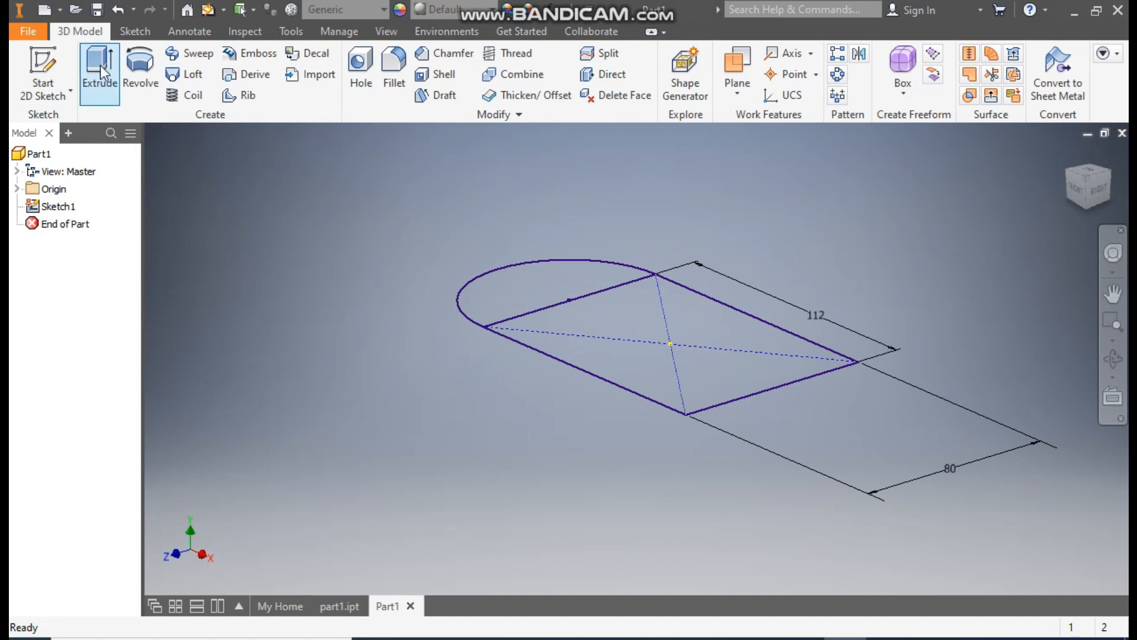
mouse_move(844, 212)
mouse_down()
mouse_move(630, 323)
mouse_move(397, 415)
mouse_up()
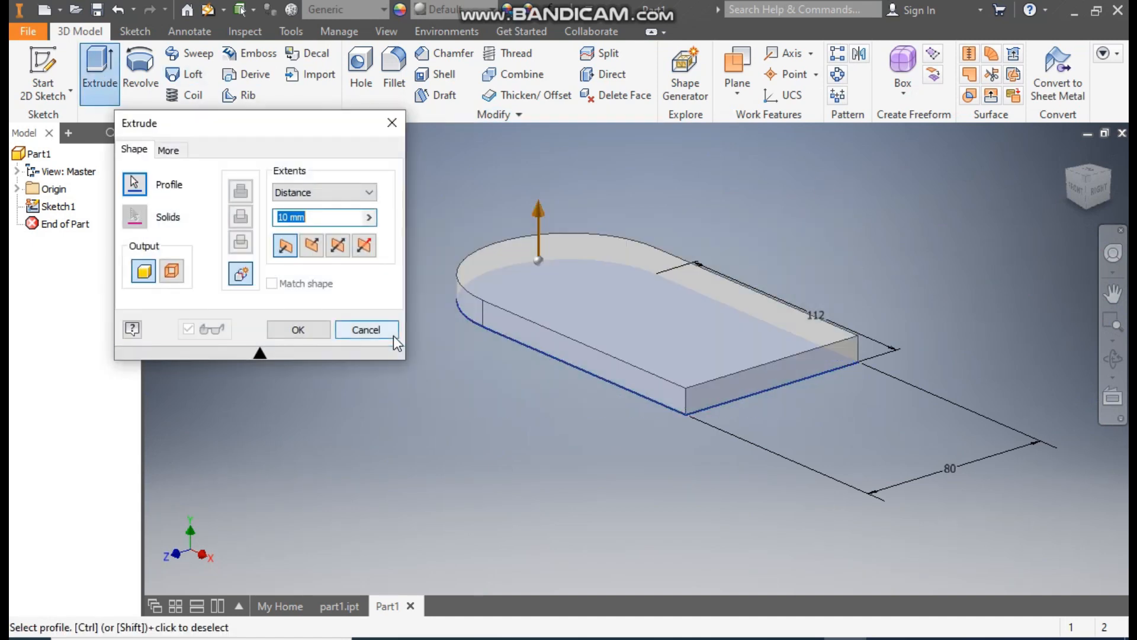
text(20)
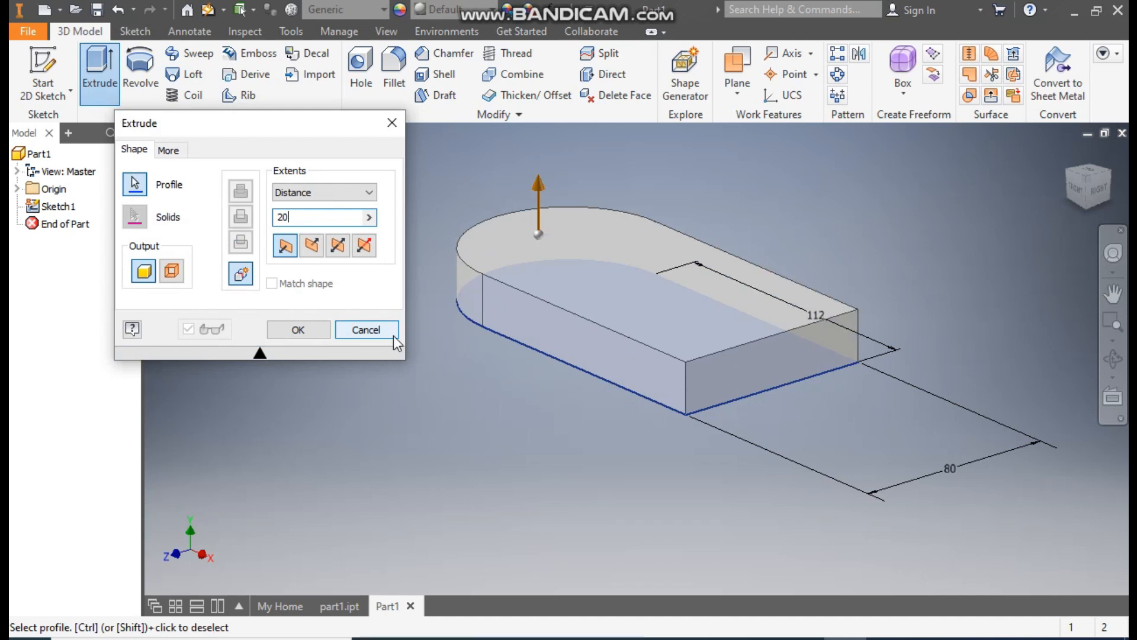
click(309, 328)
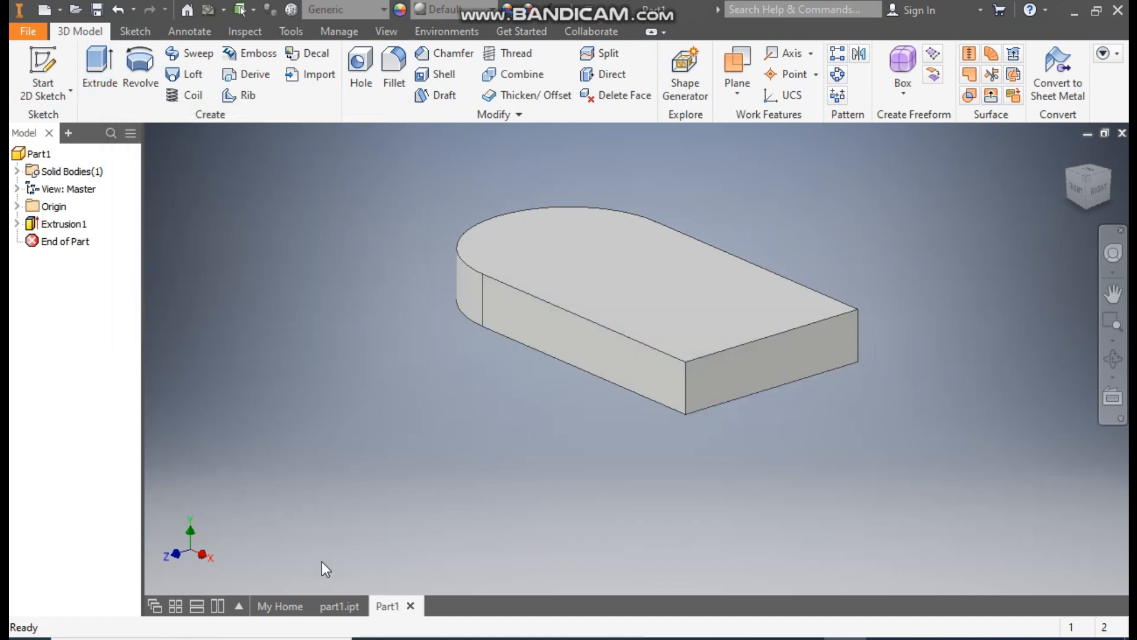
- Check the finished model in part1.ipt and start a new sketch on the base plate's top face in Part1
click(339, 604)
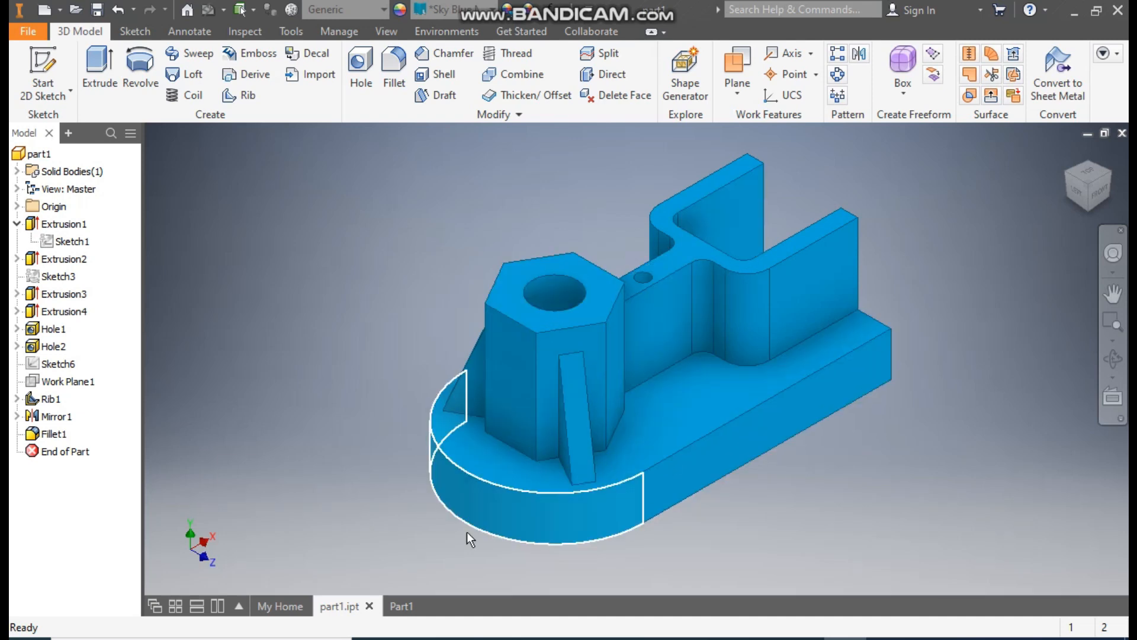
click(404, 610)
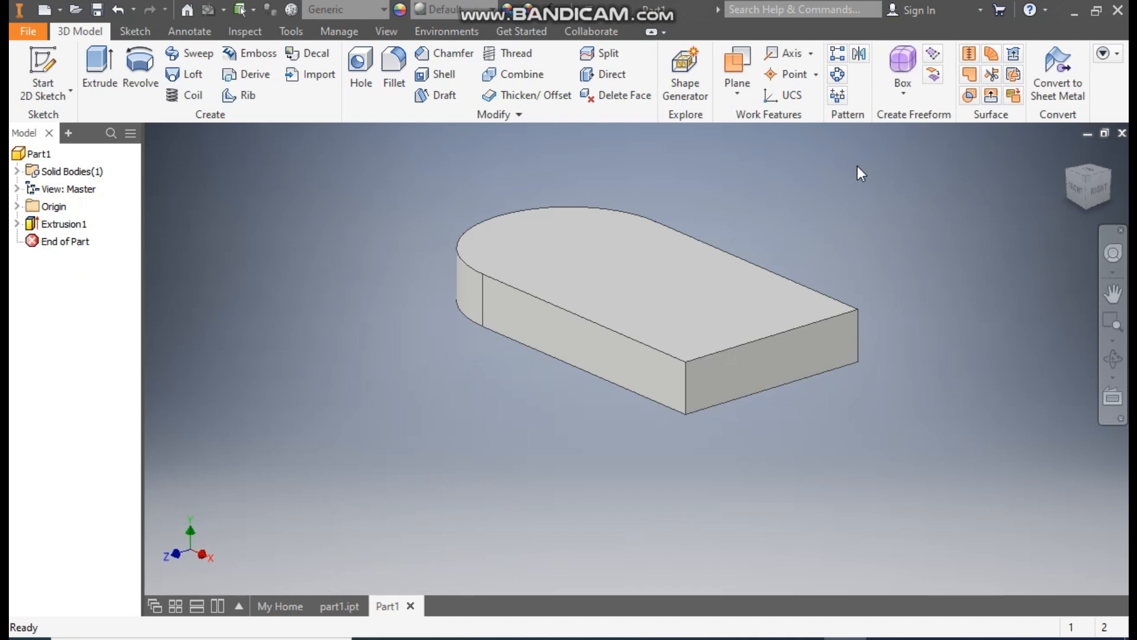
click(602, 235)
click(724, 223)
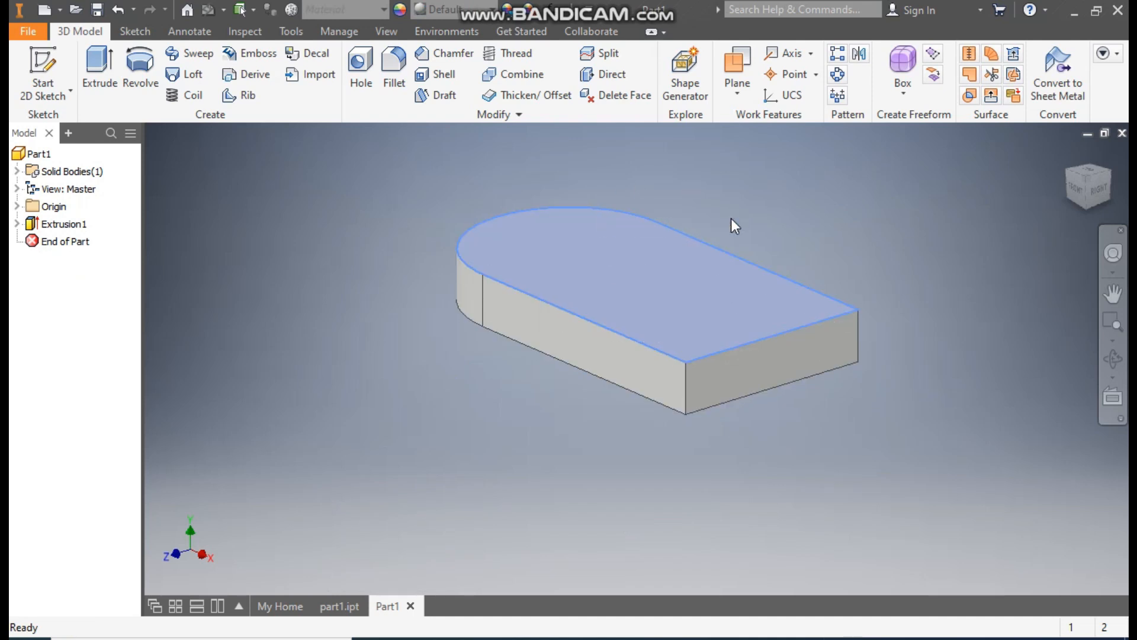
click(1098, 151)
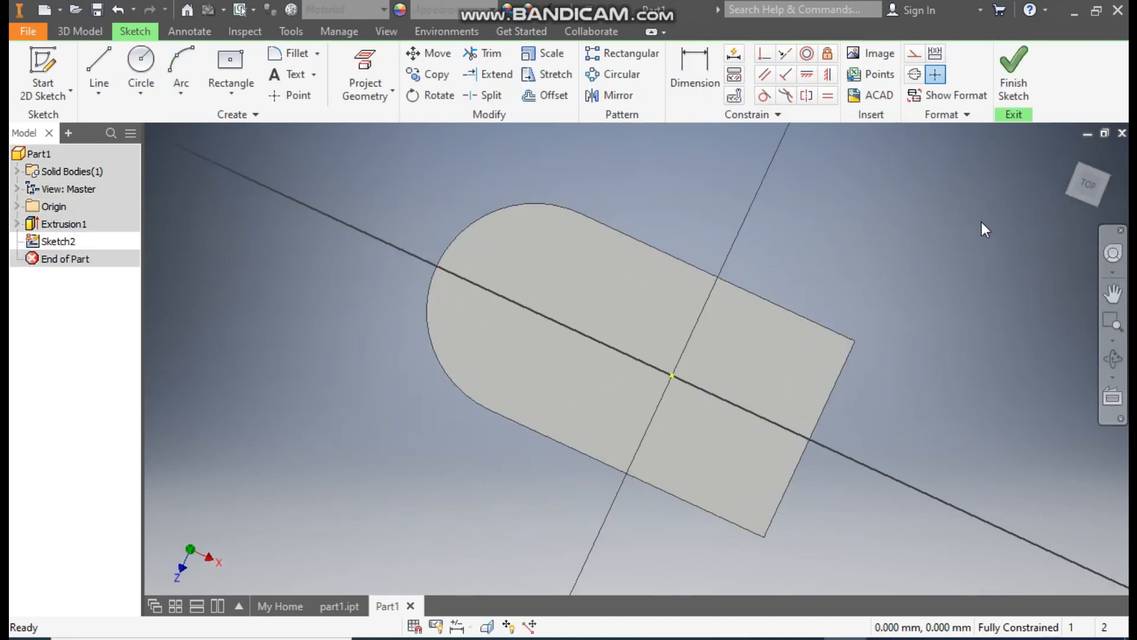
- Sketch a six-sided polygon about 46 mm across flats at the rounded end's arc centre, with one vertex directly above the centre
click(234, 94)
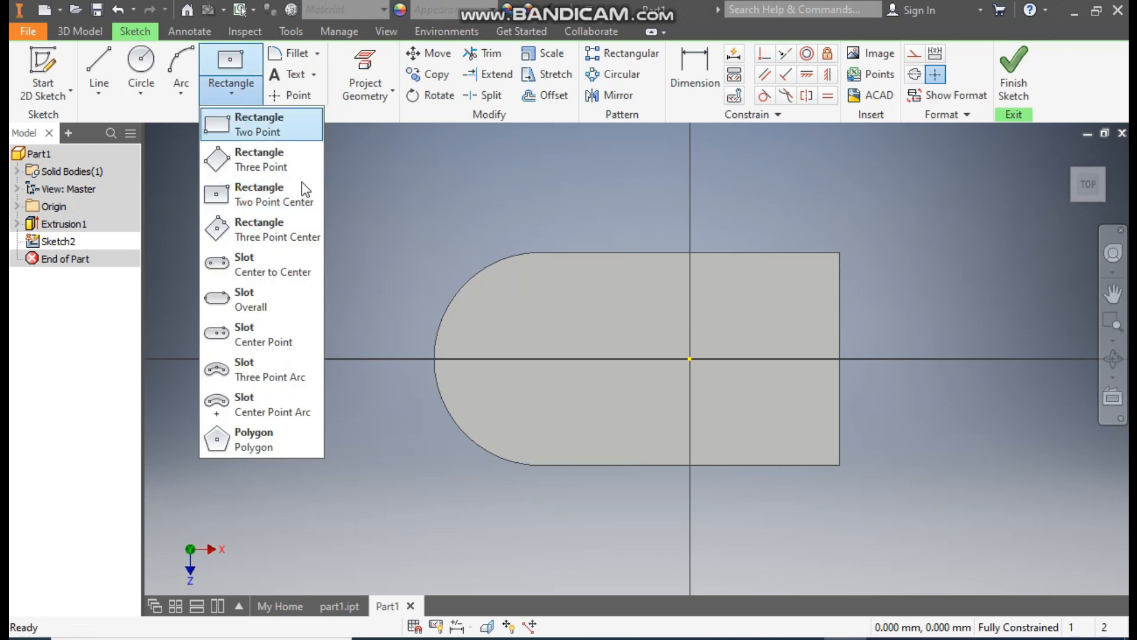
click(254, 429)
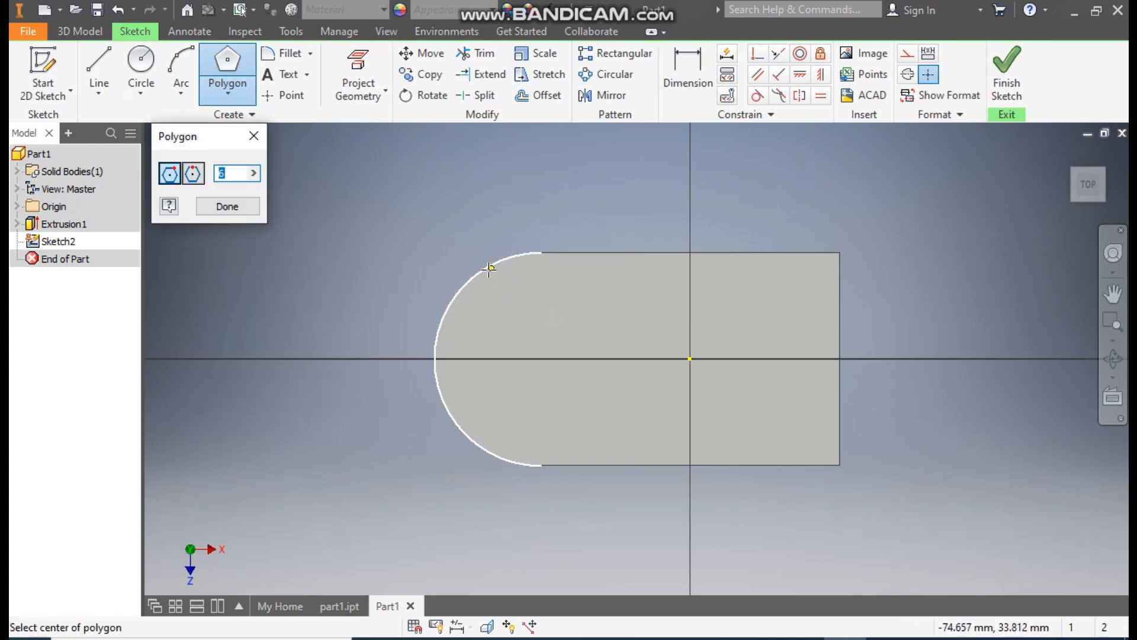
click(542, 358)
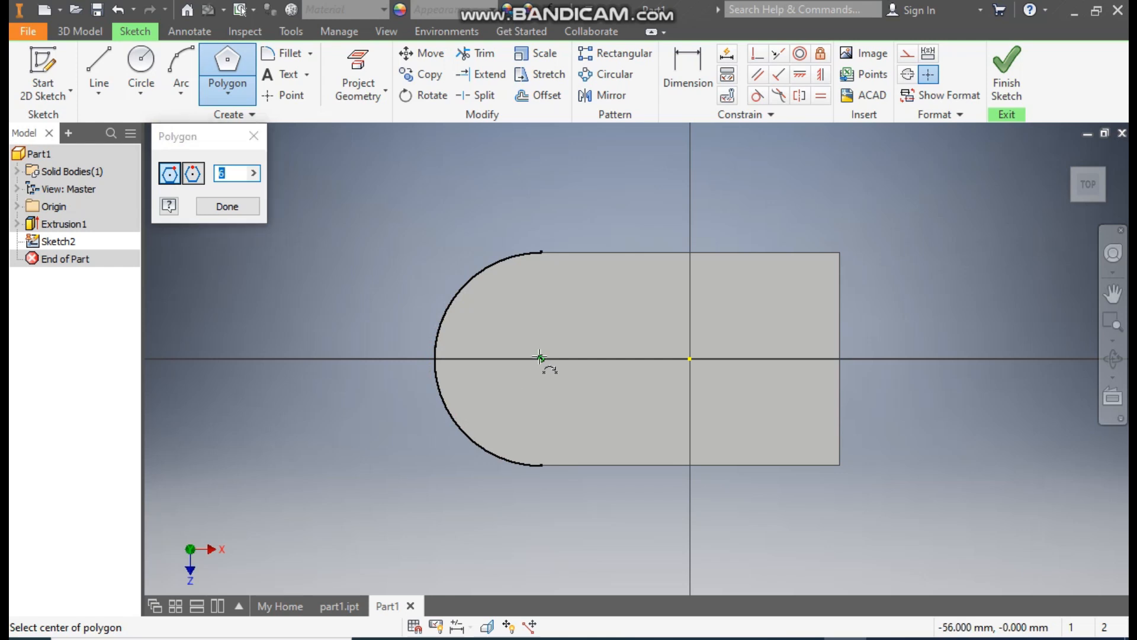
click(540, 287)
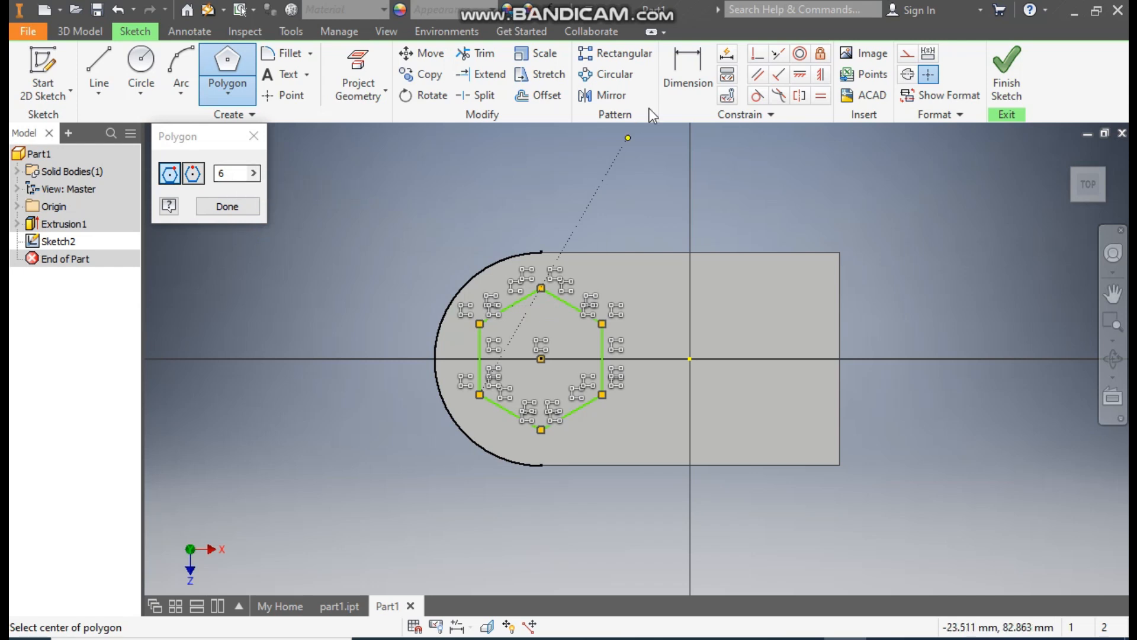
- Dimension the distance between the hexagon's two vertical sides to 40 mm
click(701, 73)
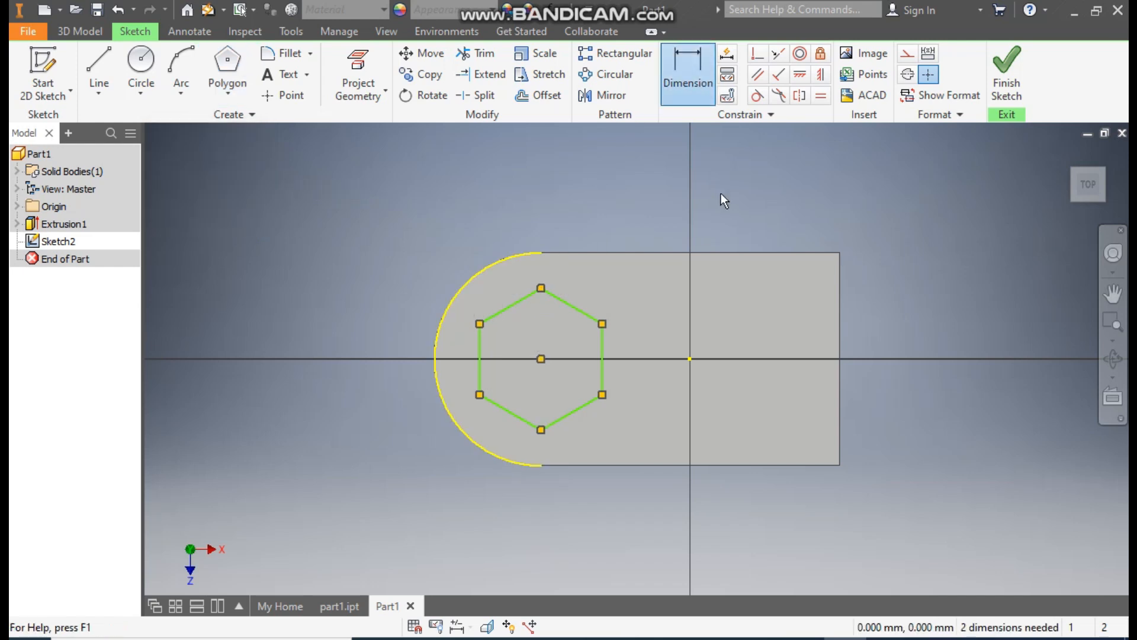
click(600, 350)
click(480, 355)
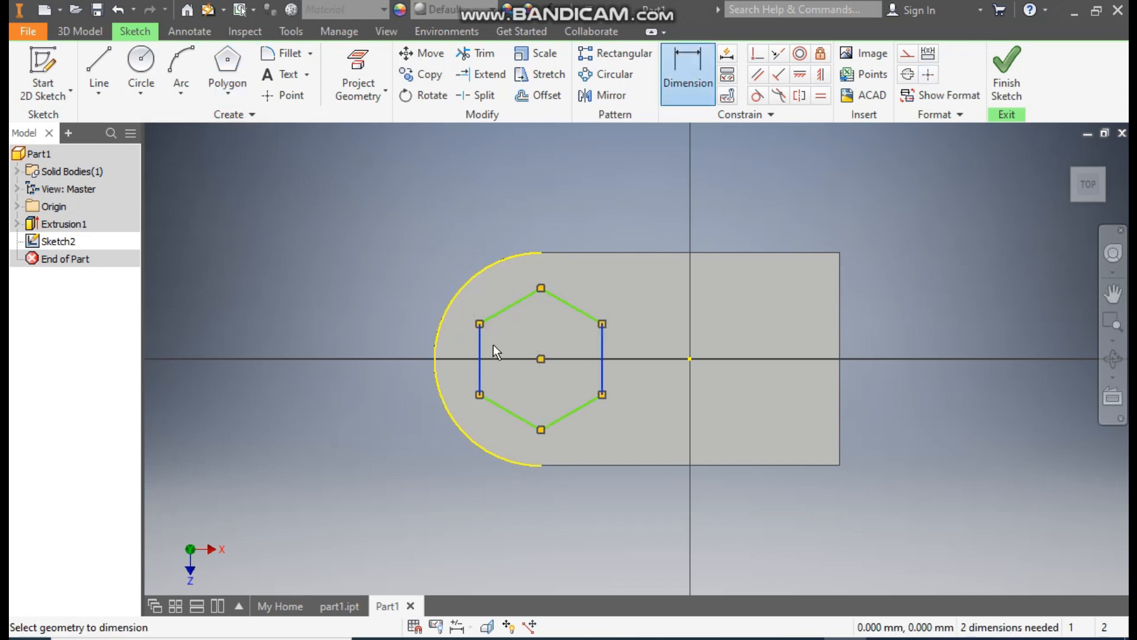
click(535, 191)
text(40)
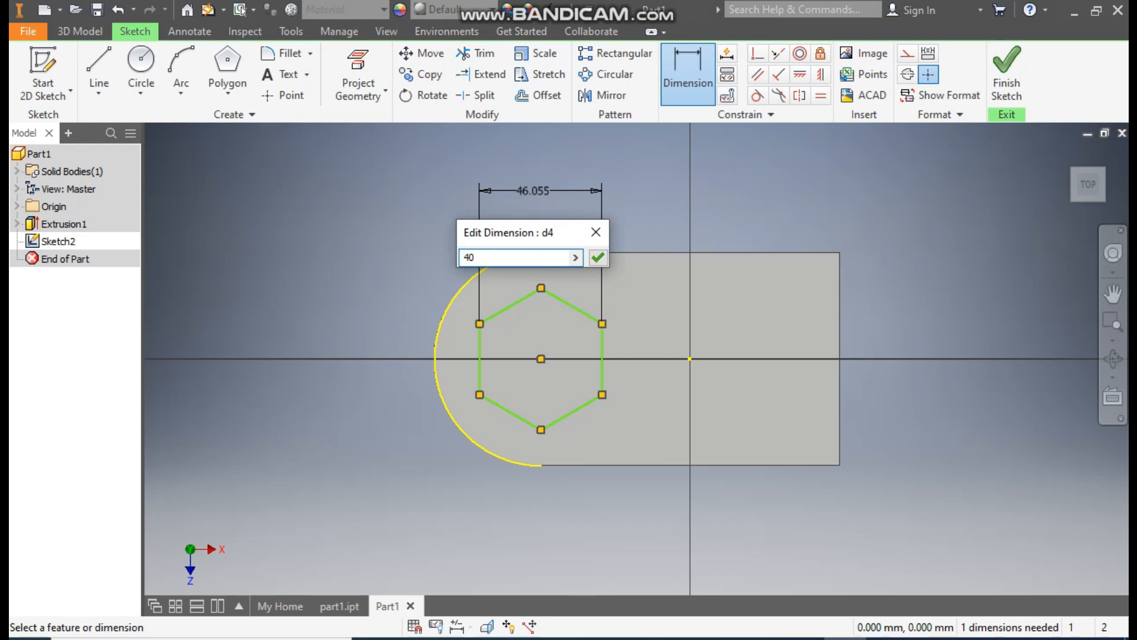
key(Return)
key(Escape)
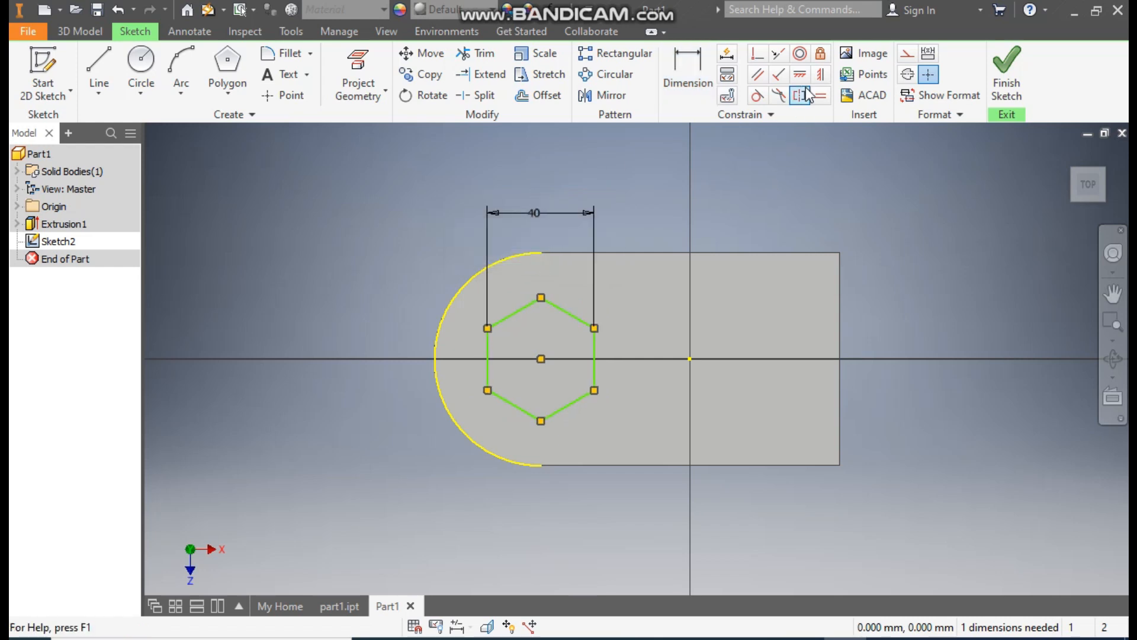
- Constrain the hexagon's centre point and its upper vertex to be vertically aligned
click(821, 75)
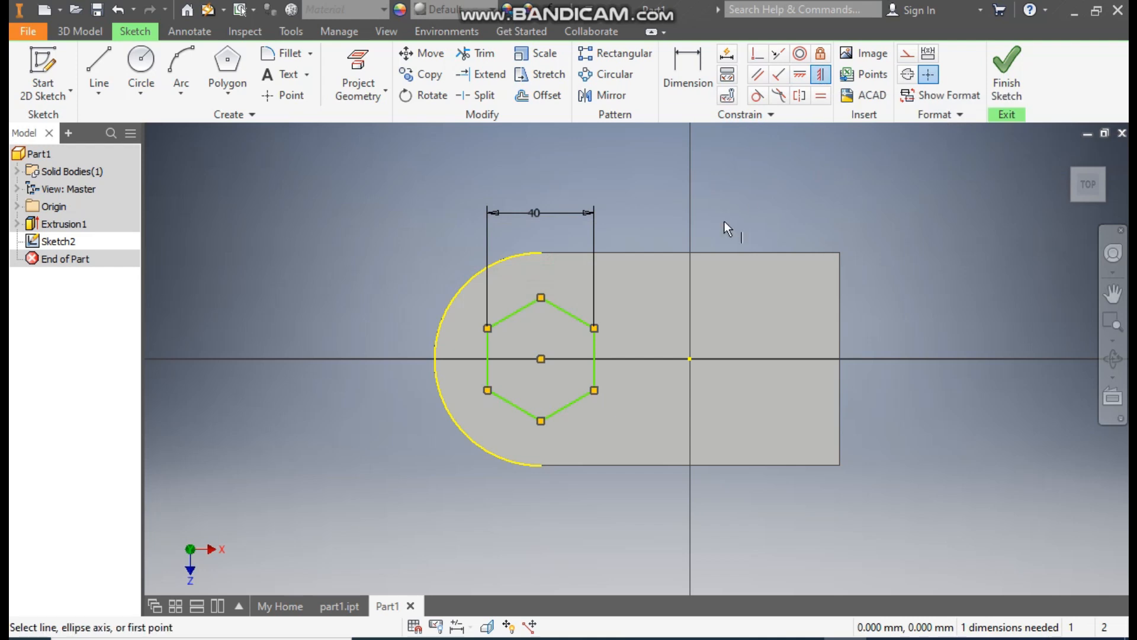
click(541, 360)
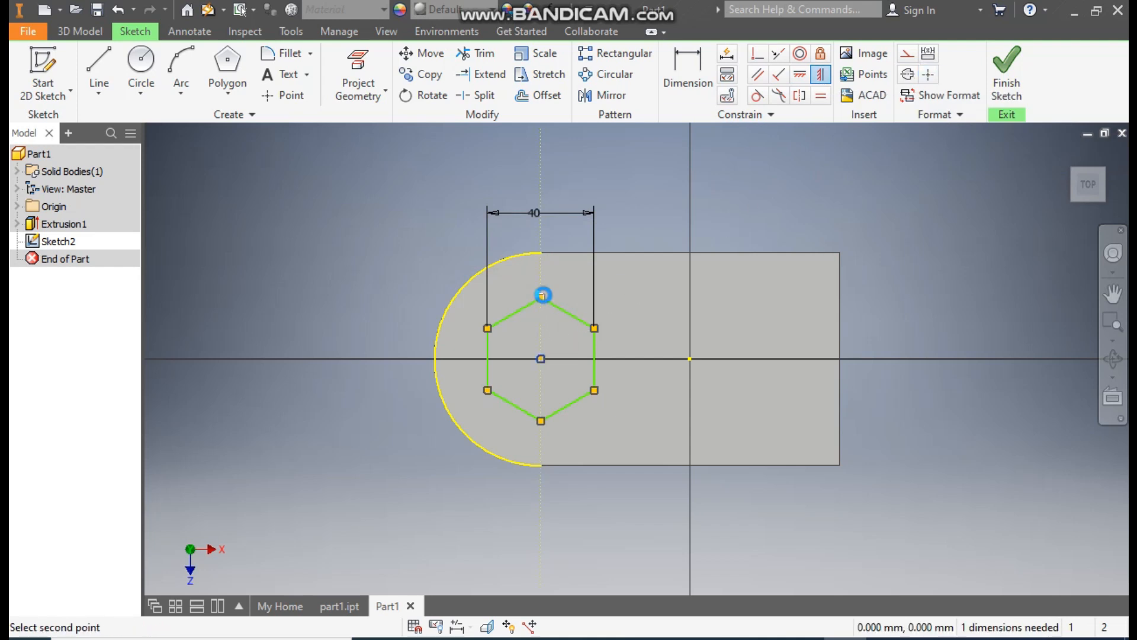
click(543, 294)
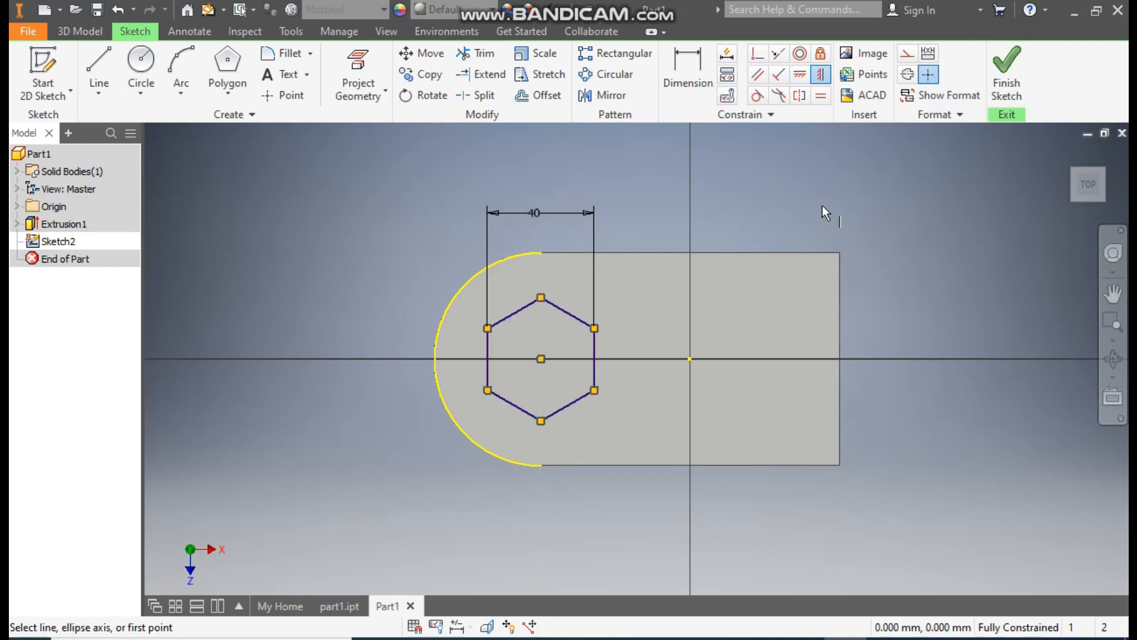
key(Escape)
- Extrude the hexagon profile upward by 50 mm from the base plate's top face
click(76, 30)
click(95, 65)
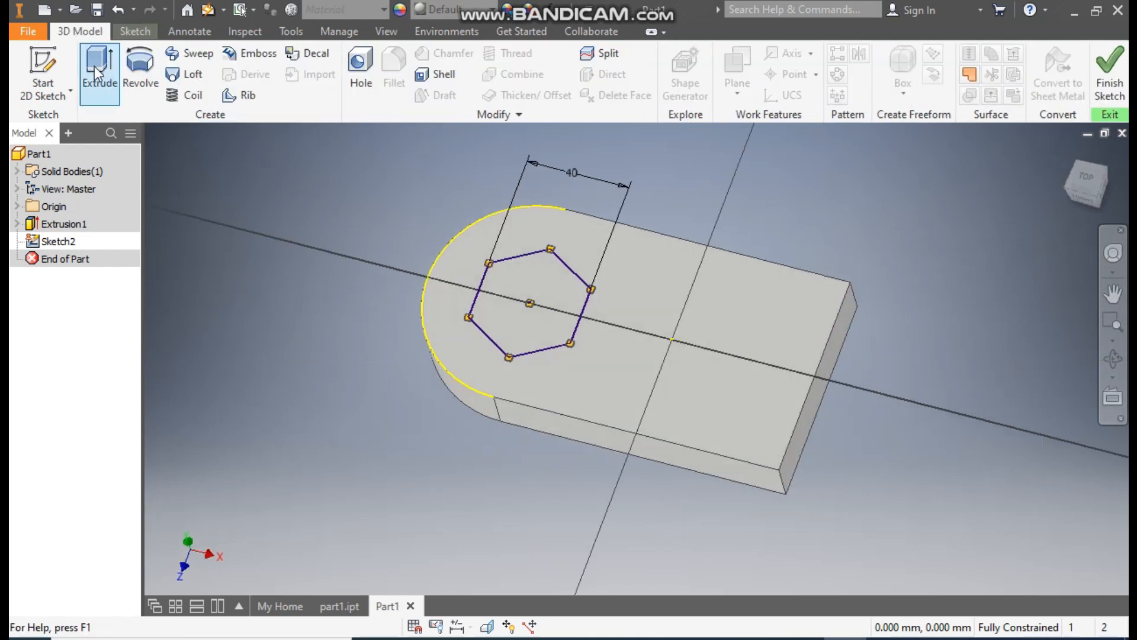
double_click(310, 220)
text(50)
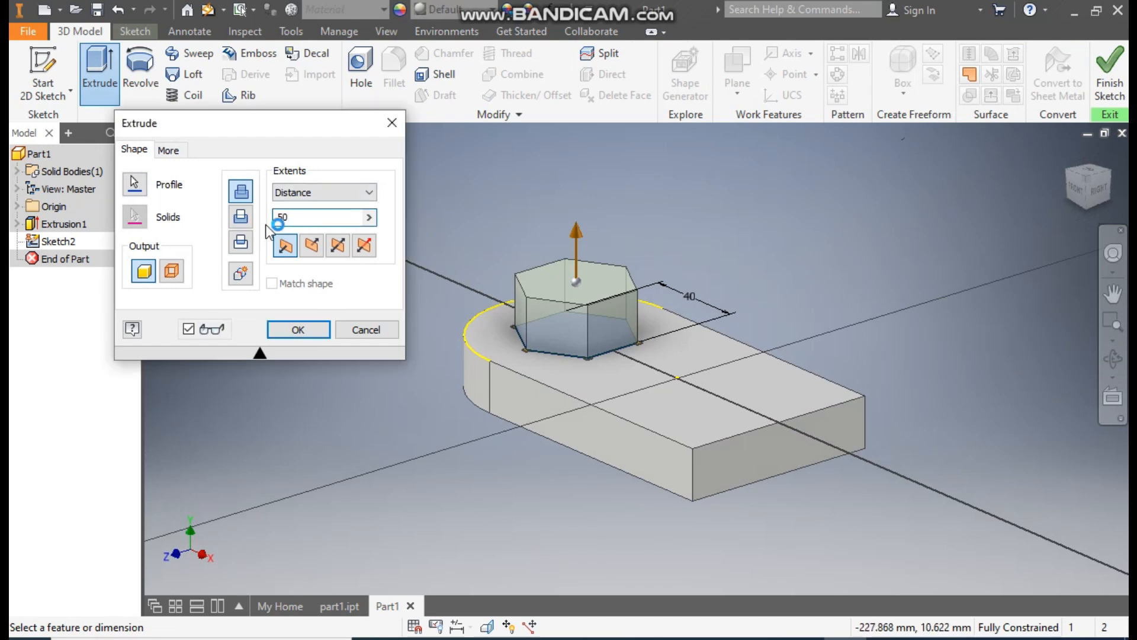
click(307, 329)
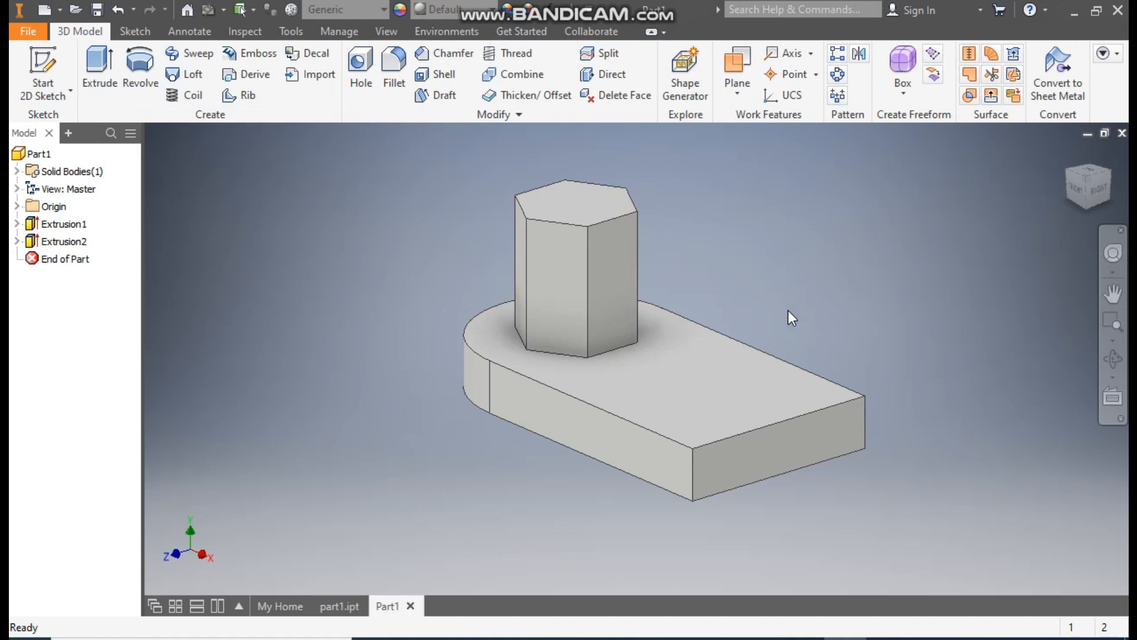
- Start a new sketch on the base plate's top face and view it squarely from the top
click(682, 365)
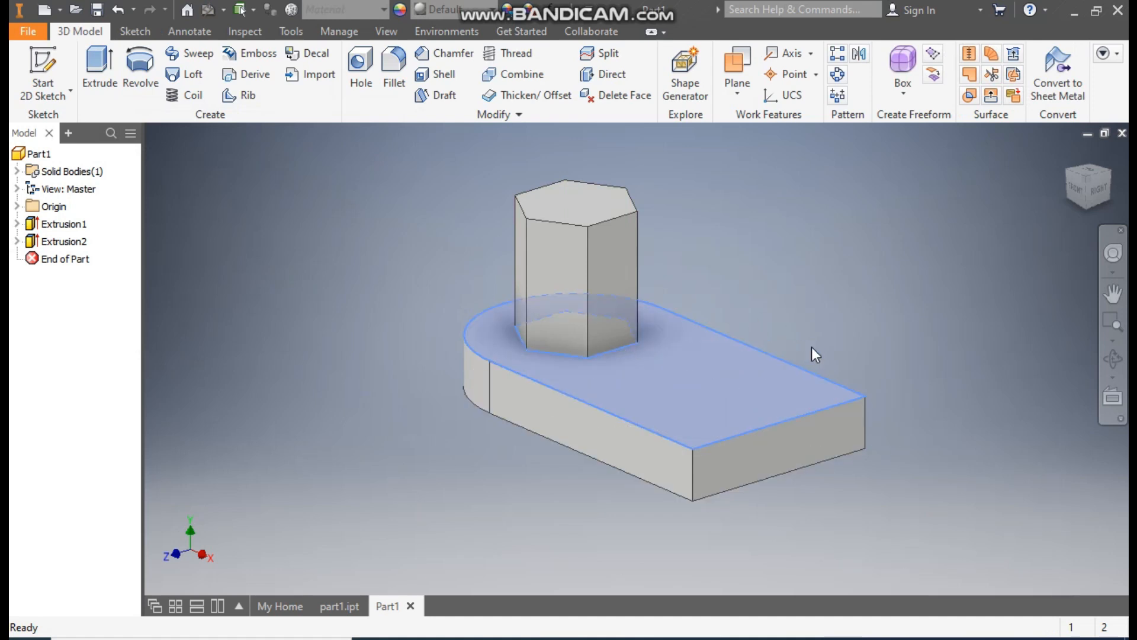
key(s)
click(1108, 149)
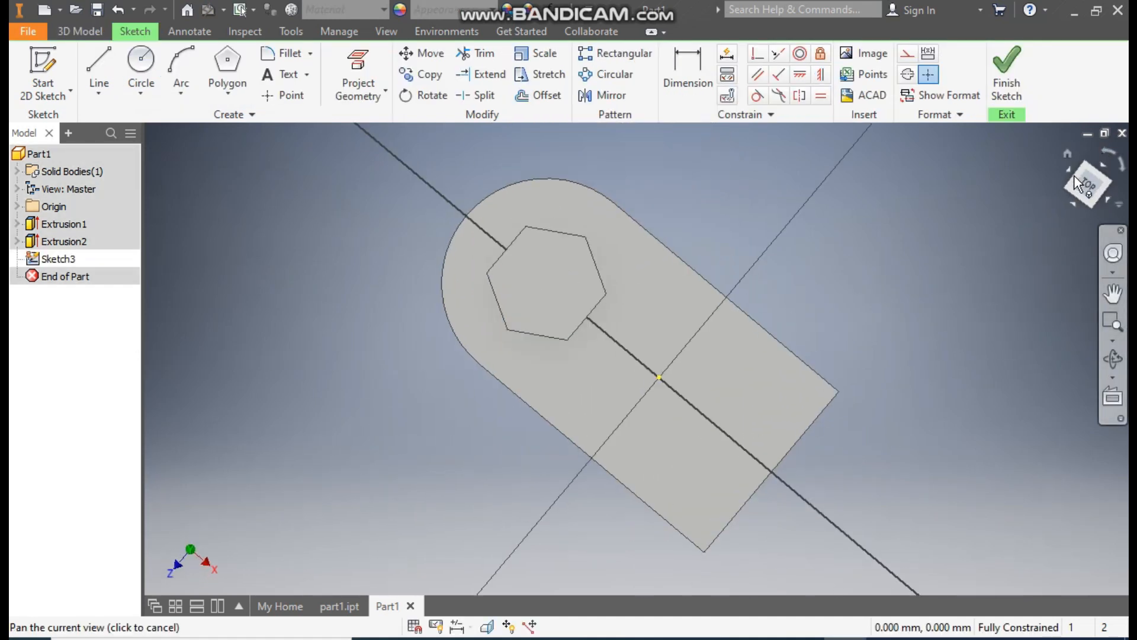
click(1075, 176)
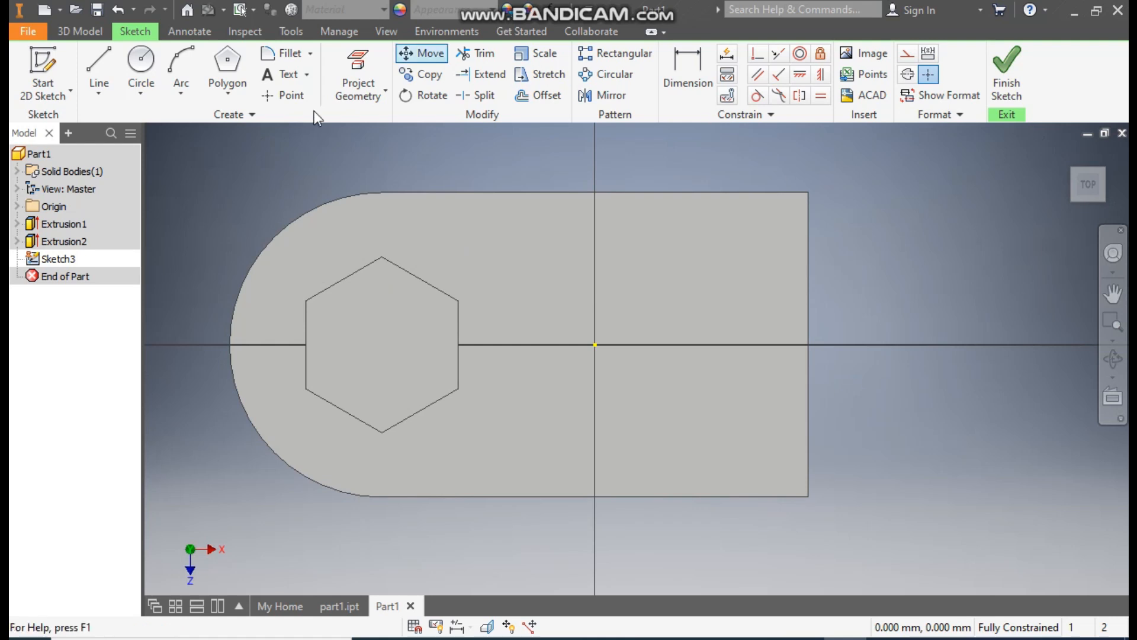
- Sketch a two-point rectangle about 42 mm wide from the plate's straight end, and another about 50 by 14 mm joining it to the hexagonal boss
click(227, 93)
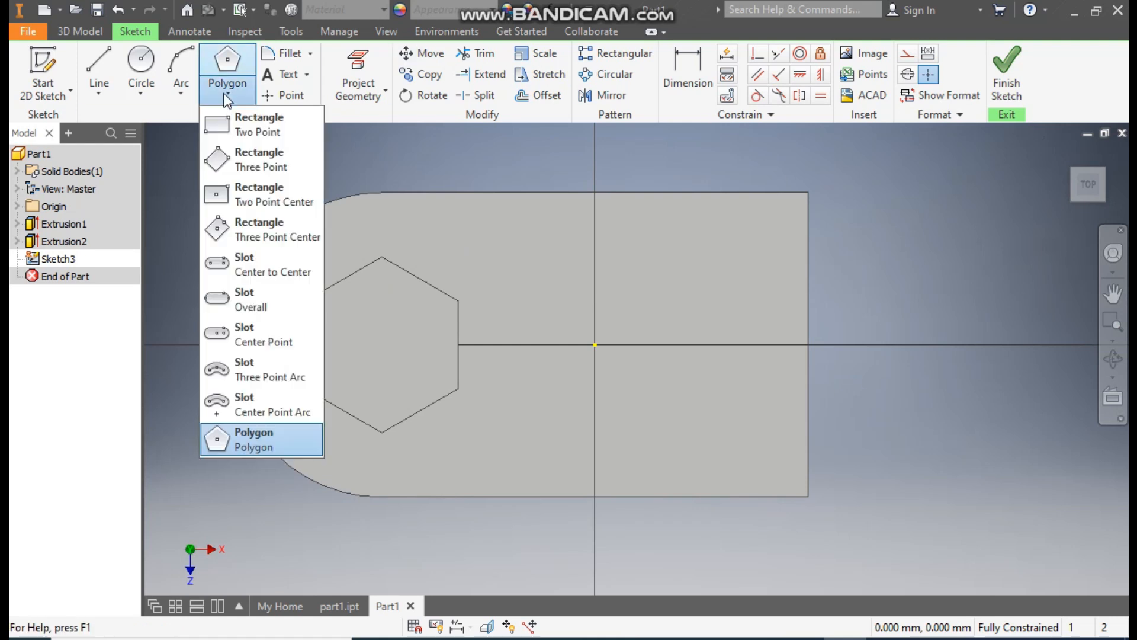
click(260, 123)
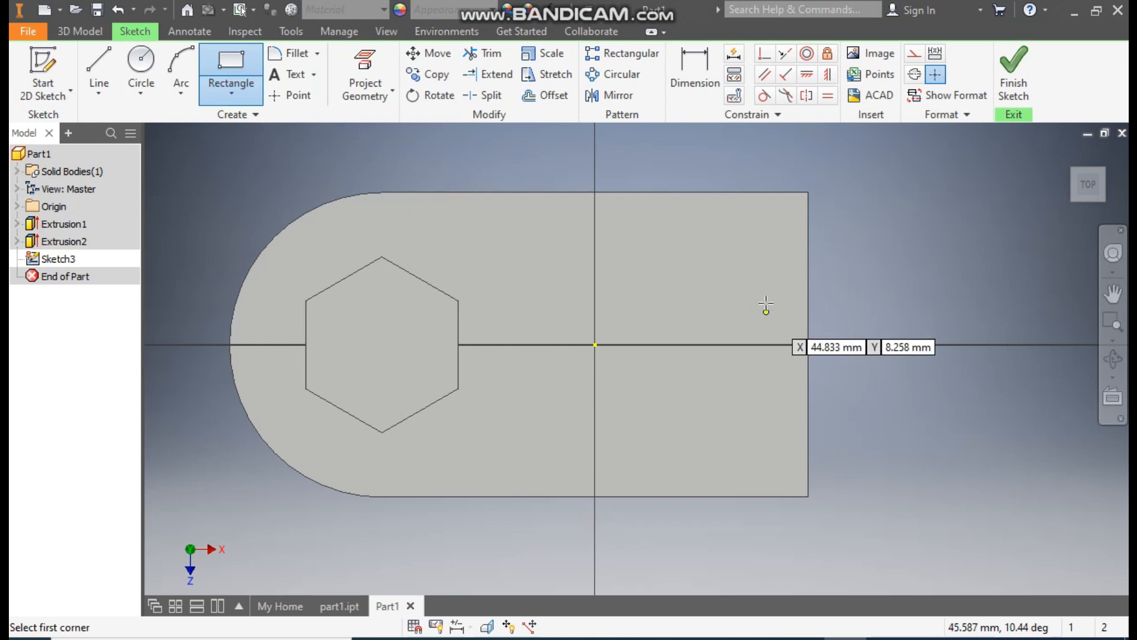
click(808, 285)
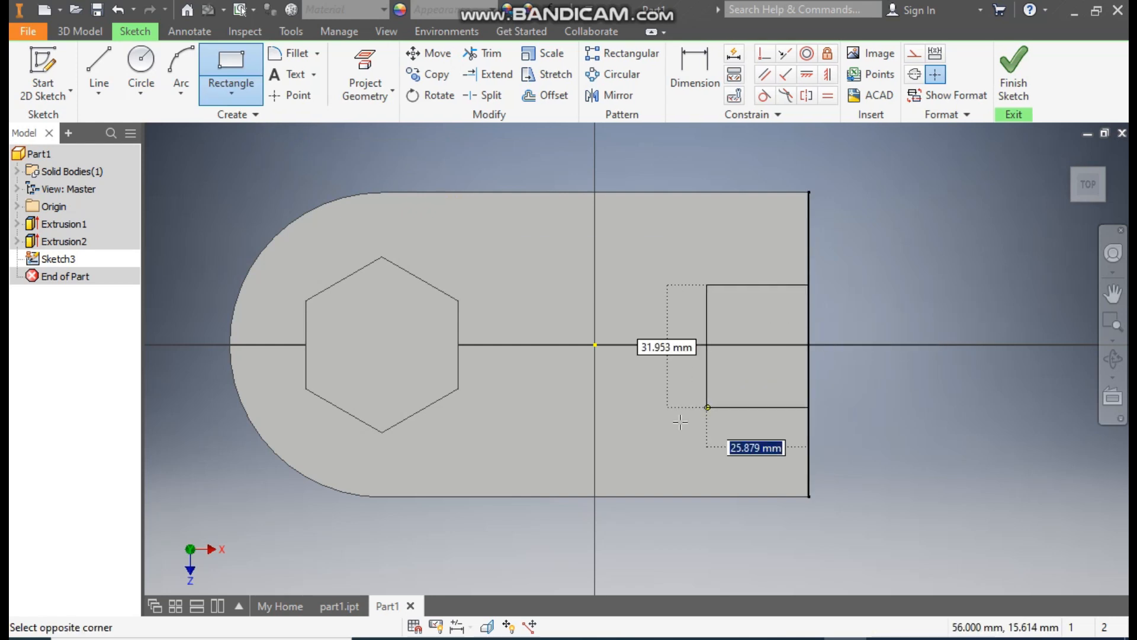
click(650, 438)
click(649, 310)
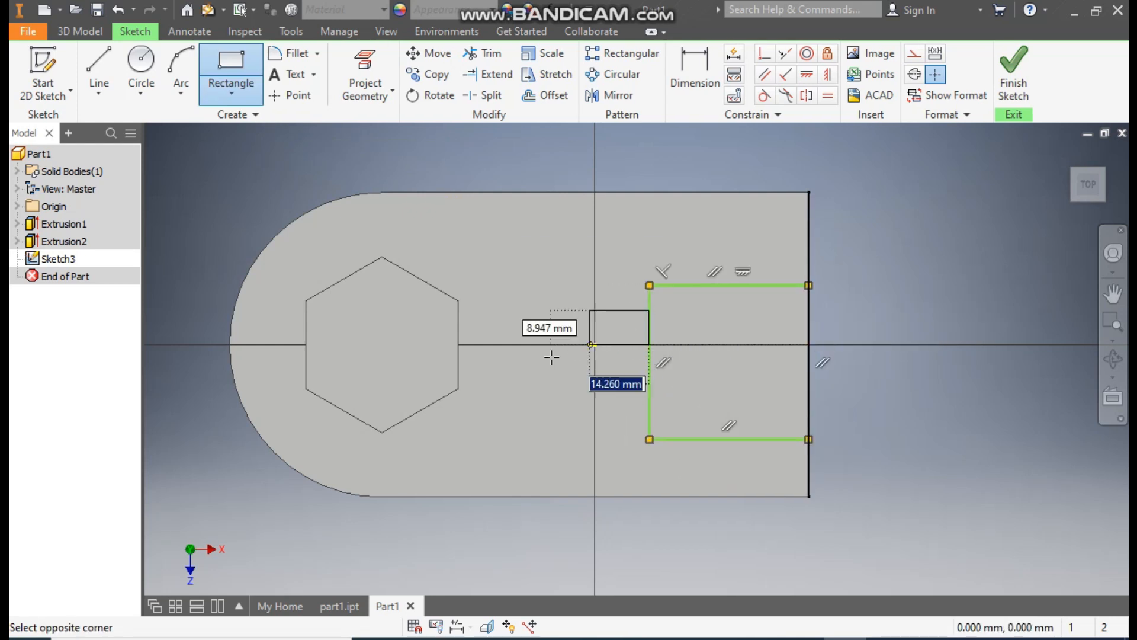
click(458, 362)
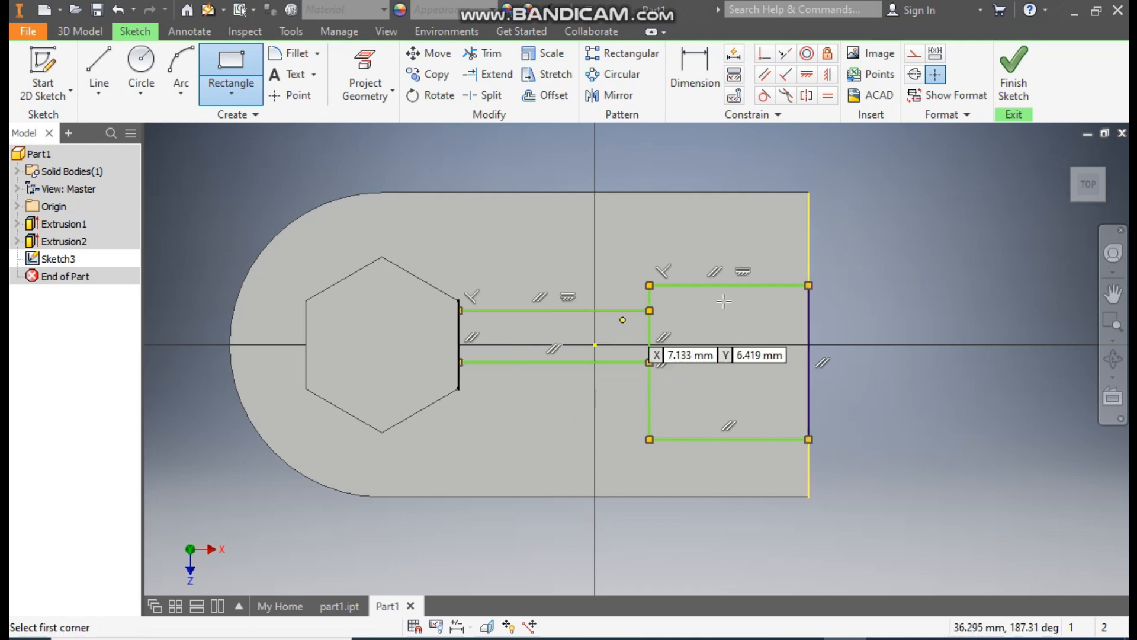
- Dimension the larger rectangle at the plate's straight end to 50 mm long and 50 mm wide
click(699, 77)
click(738, 283)
click(737, 230)
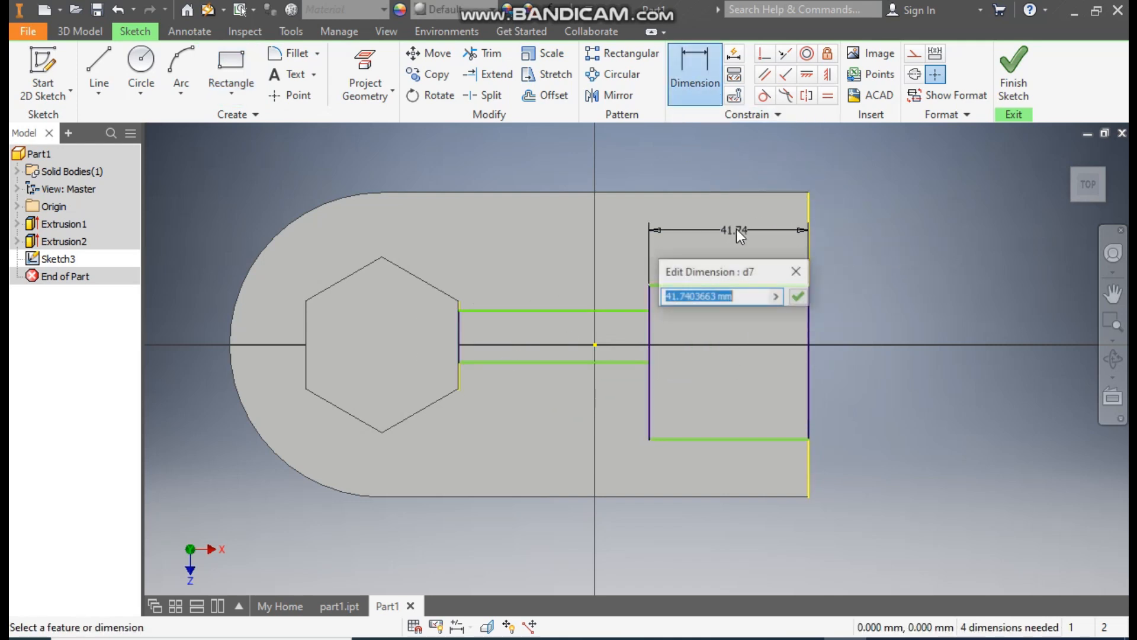
text(50)
key(Return)
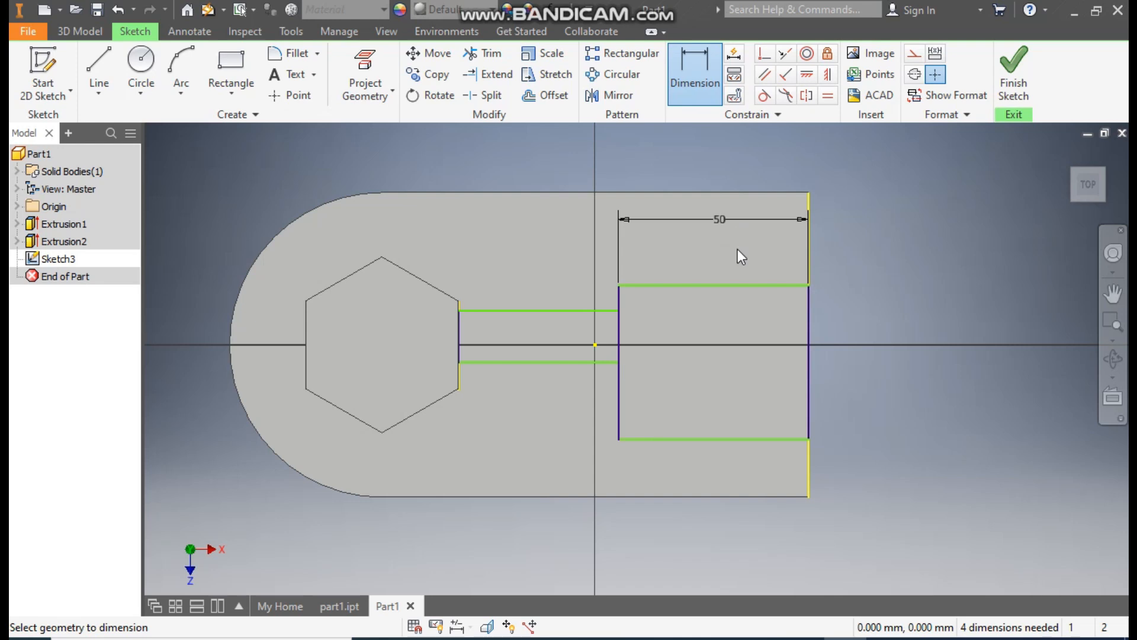
click(620, 335)
click(682, 365)
text(50)
key(Return)
- Dimension the width of the narrow connecting rectangle to 10 mm
click(570, 309)
click(556, 361)
click(556, 336)
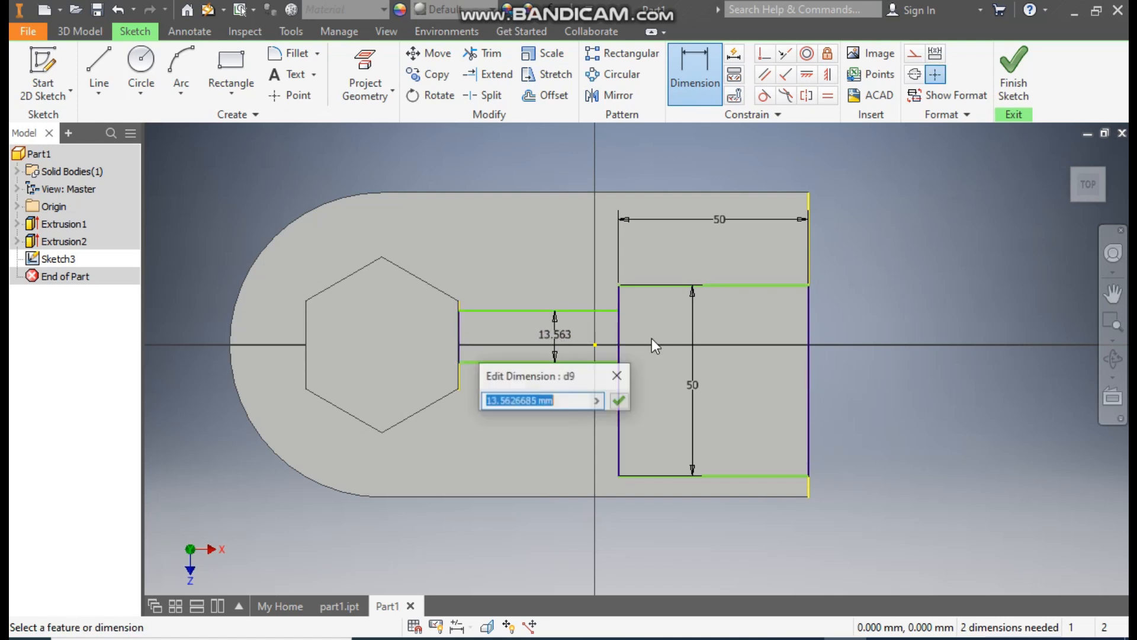
text(10)
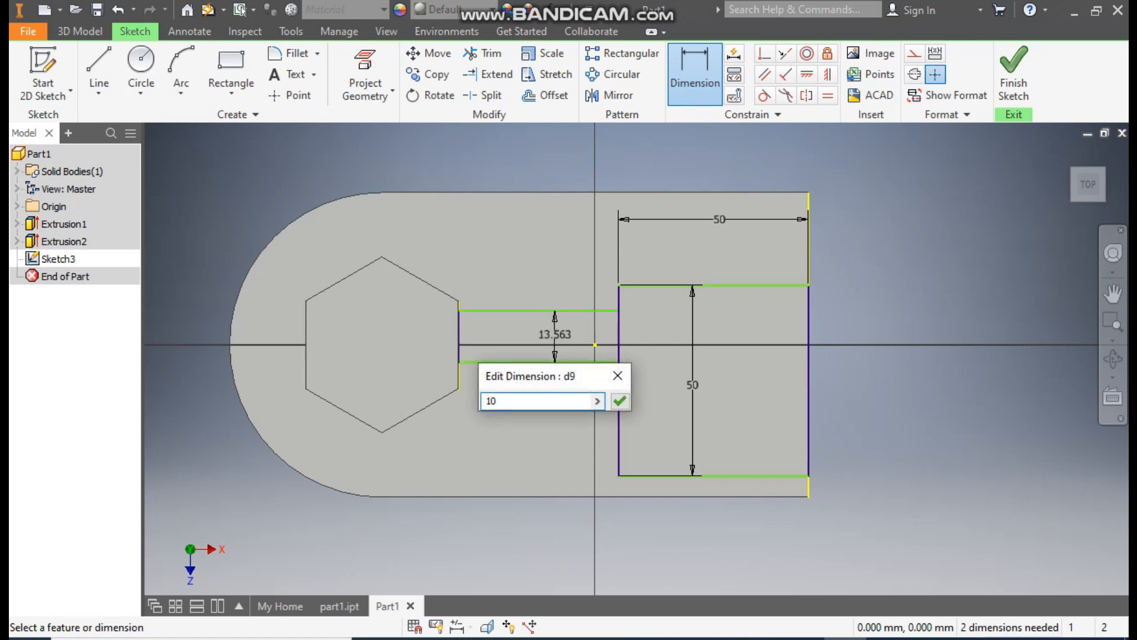
key(Return)
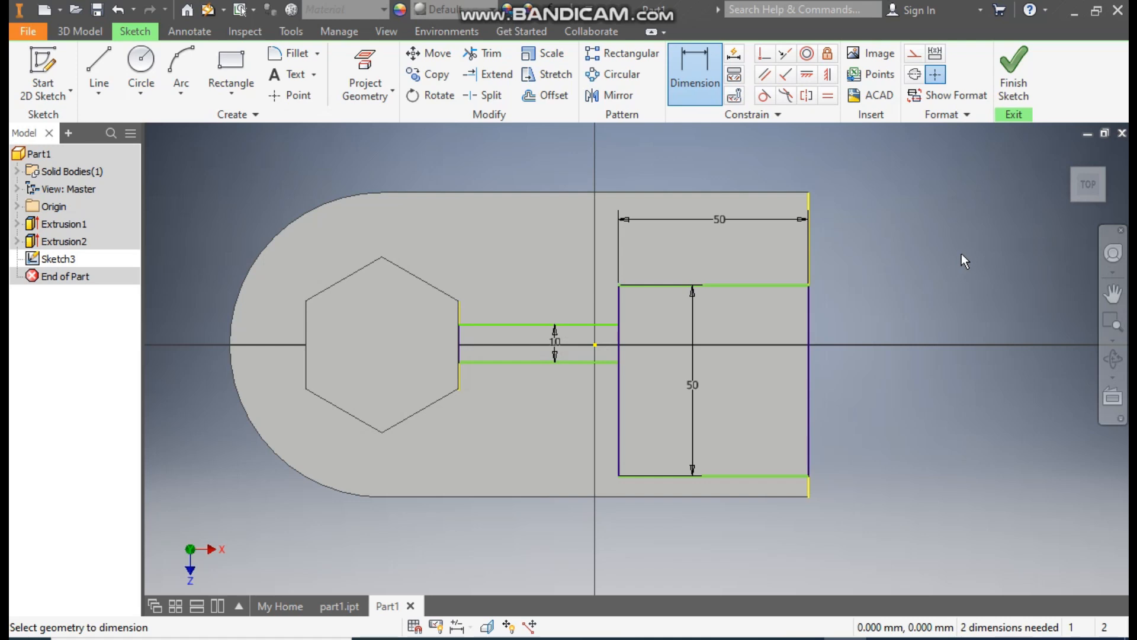
- Constrain the midpoints of the narrow rectangle's end and the square's outer side to be horizontally aligned with the sketch origin
click(807, 75)
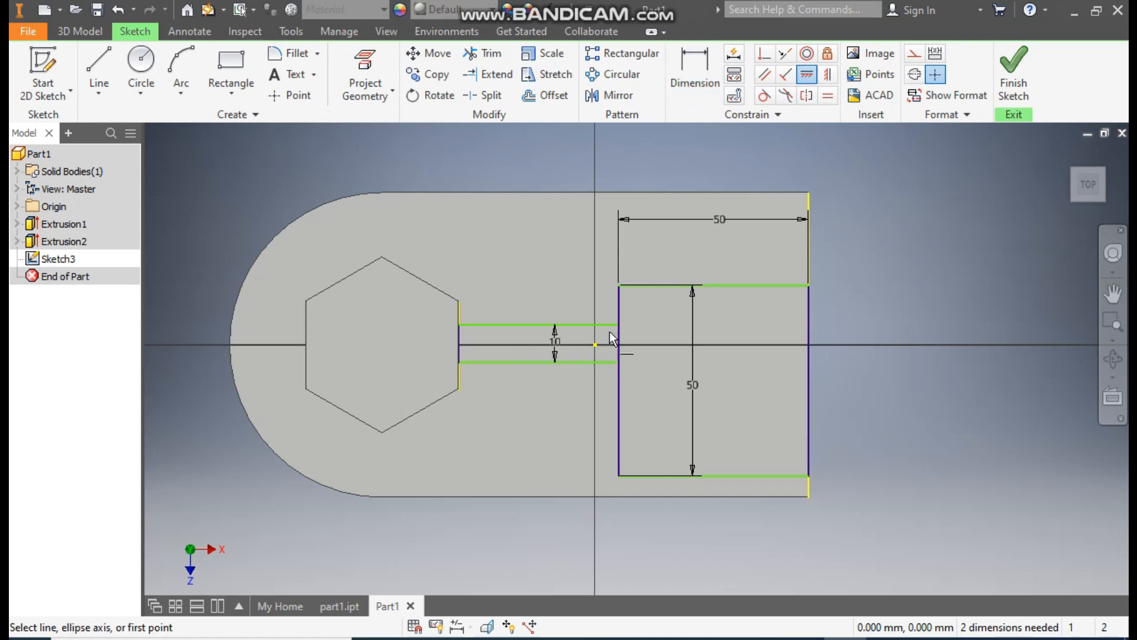
click(595, 345)
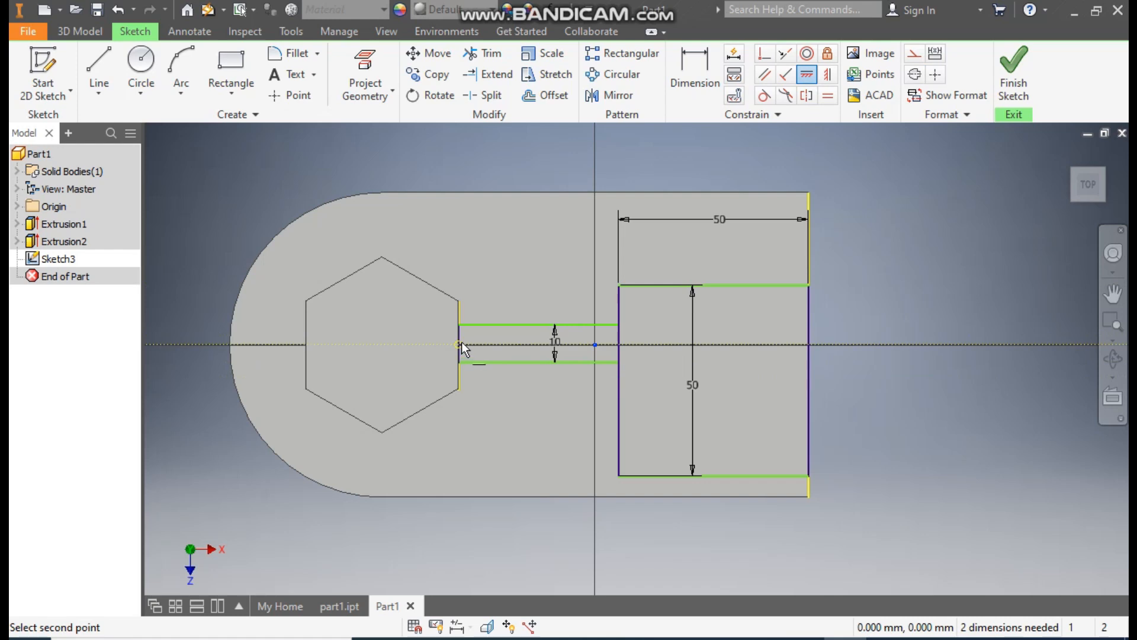
click(619, 343)
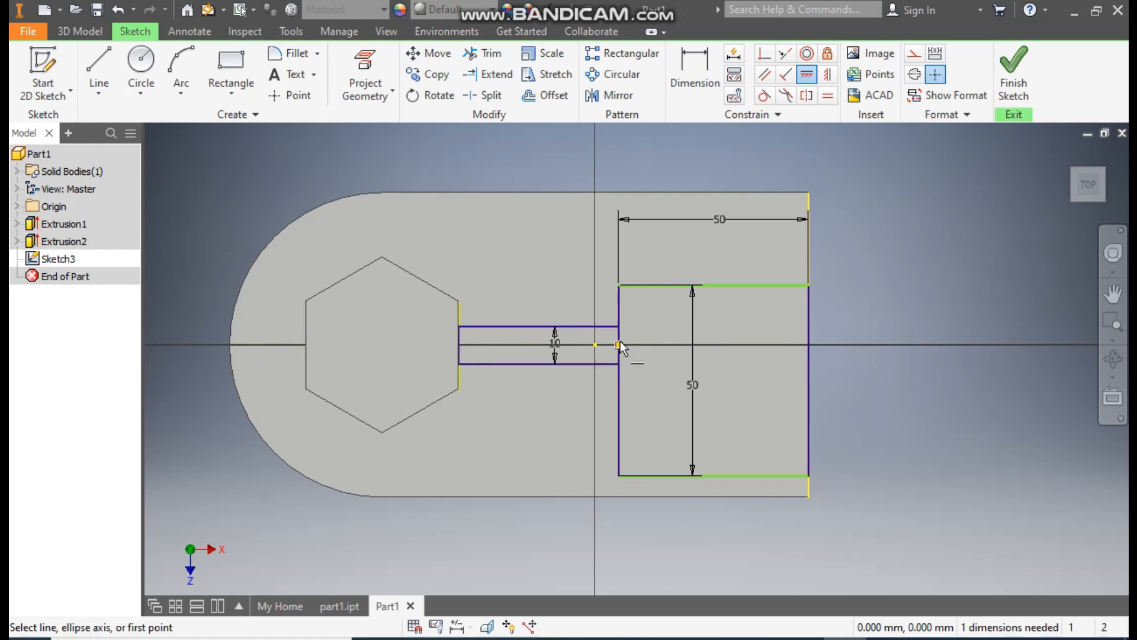
click(595, 344)
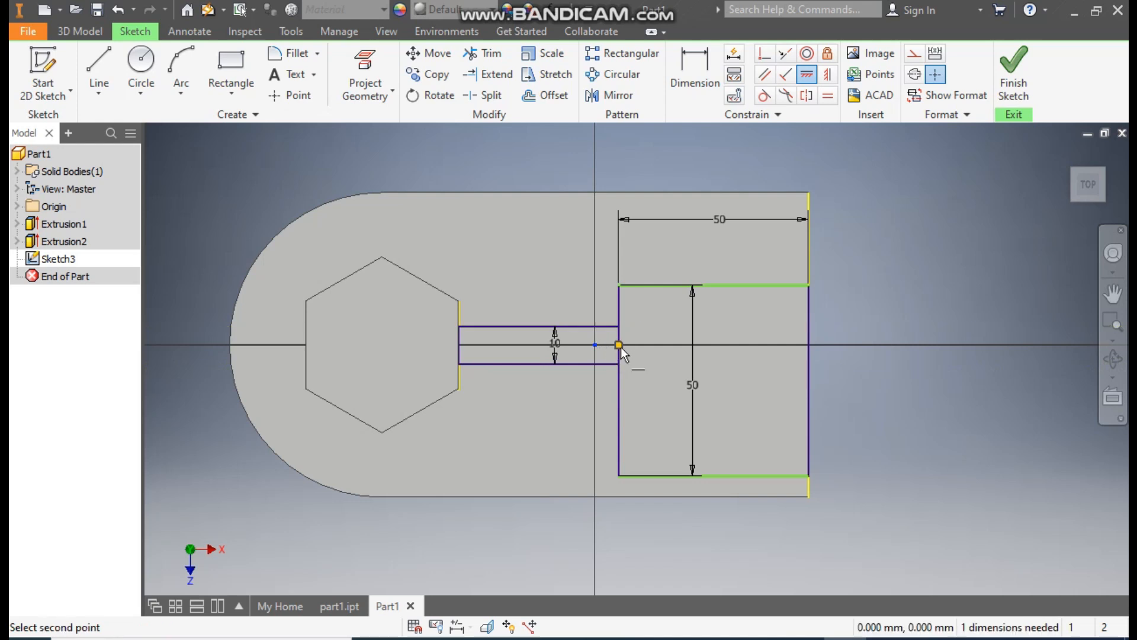
click(809, 378)
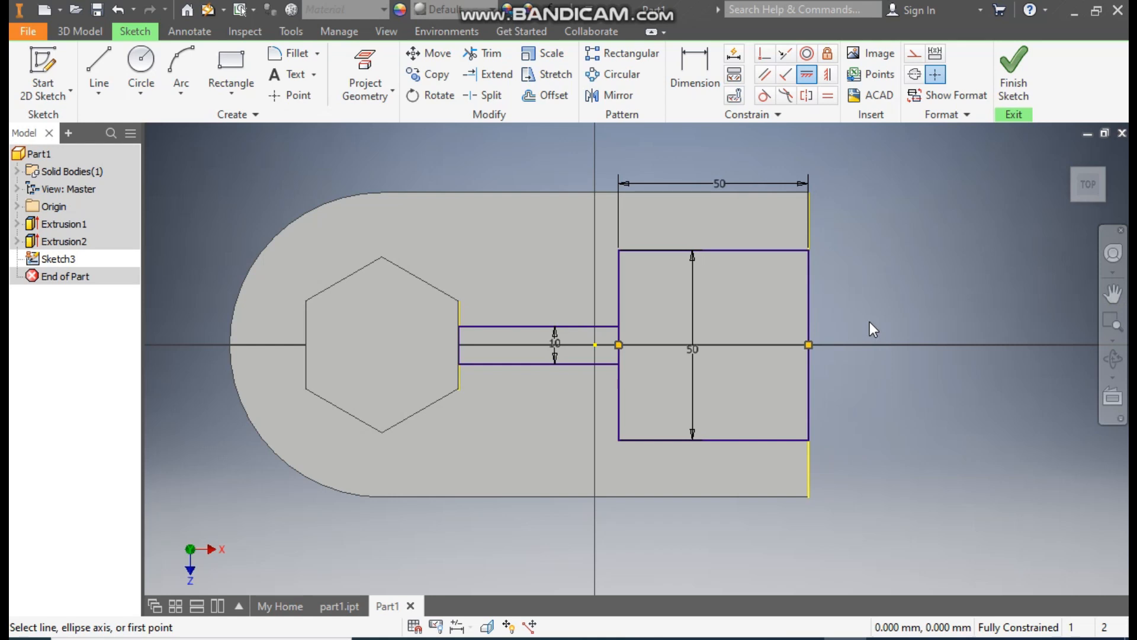
key(Escape)
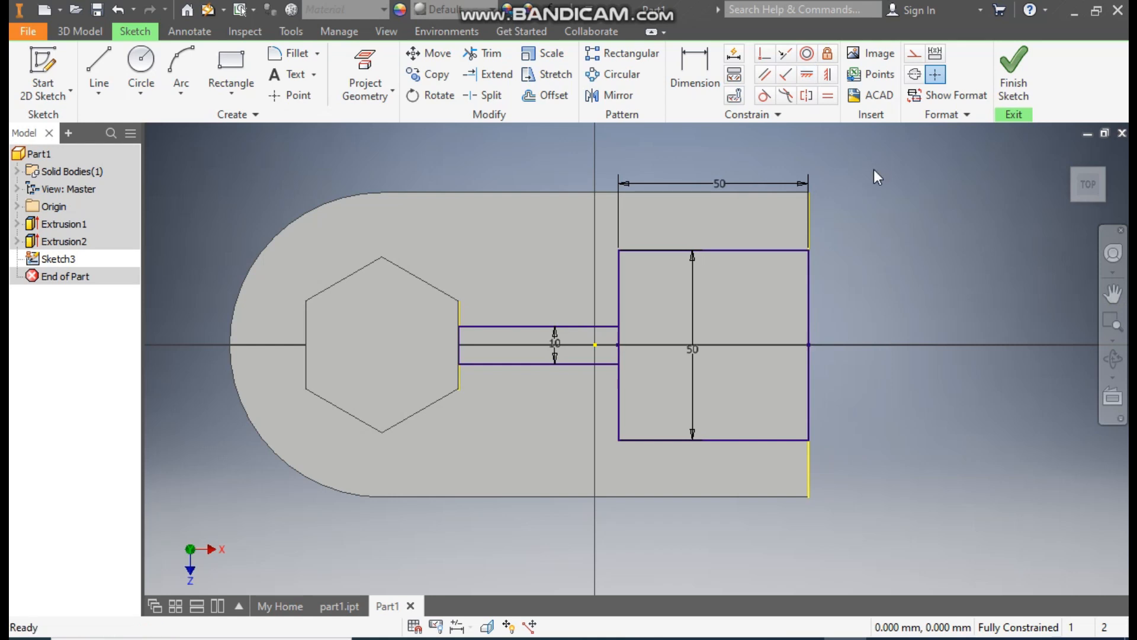
- Convert the square's outer side and the projected plate edge beneath it to construction lines
click(808, 283)
click(914, 55)
click(914, 258)
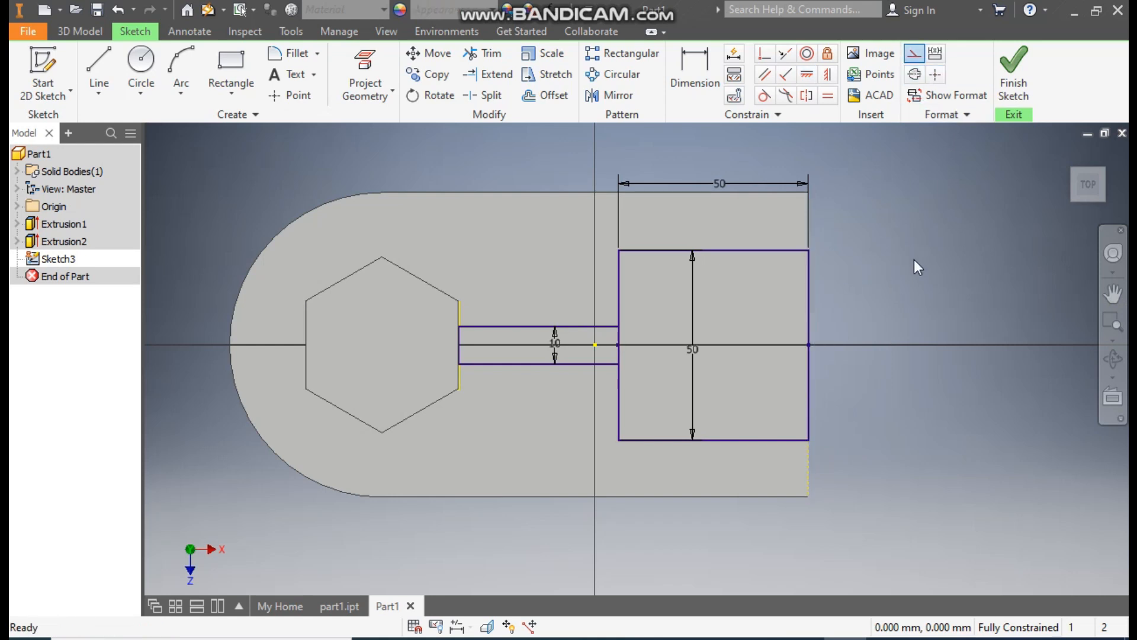
click(808, 307)
click(914, 56)
click(922, 236)
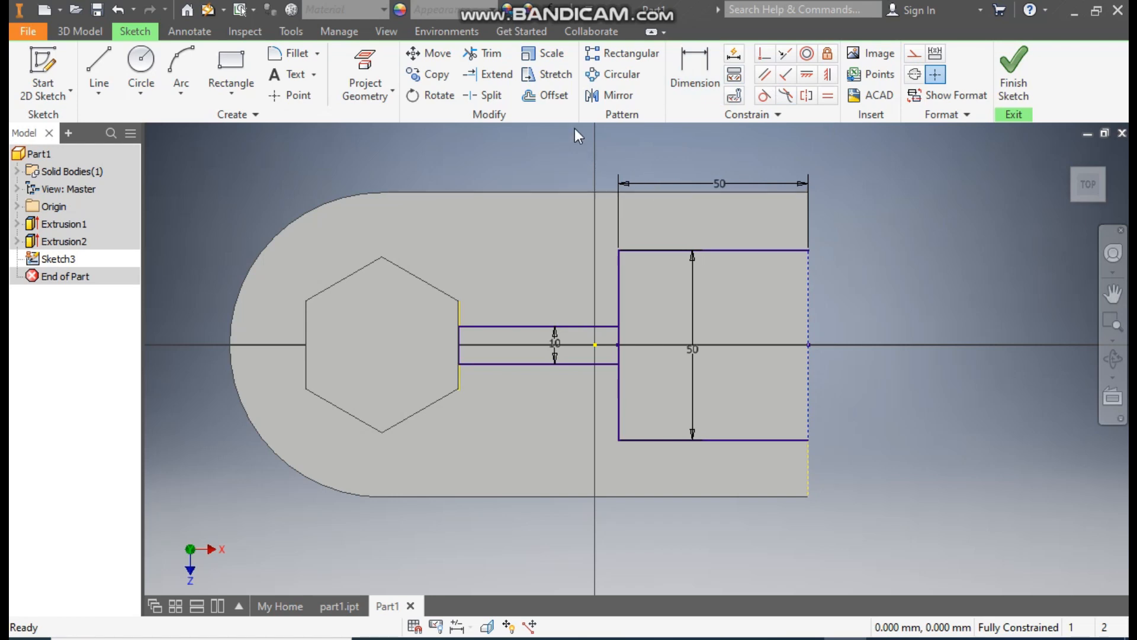
- Offset the square's two horizontal sides inward by 7.5 mm each
click(545, 95)
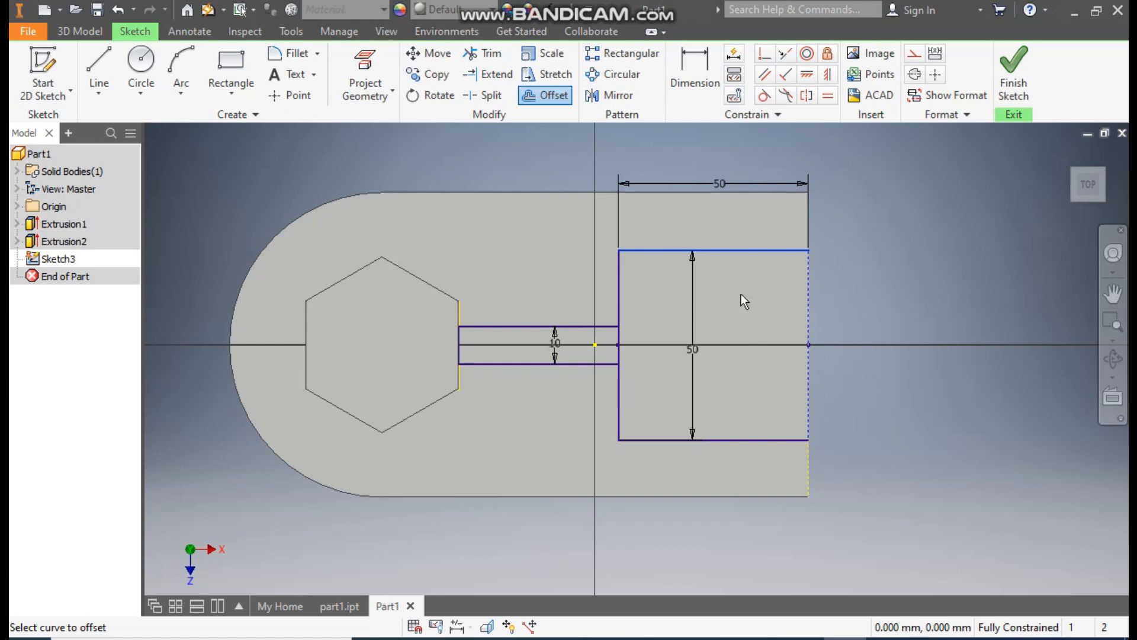
key(Return)
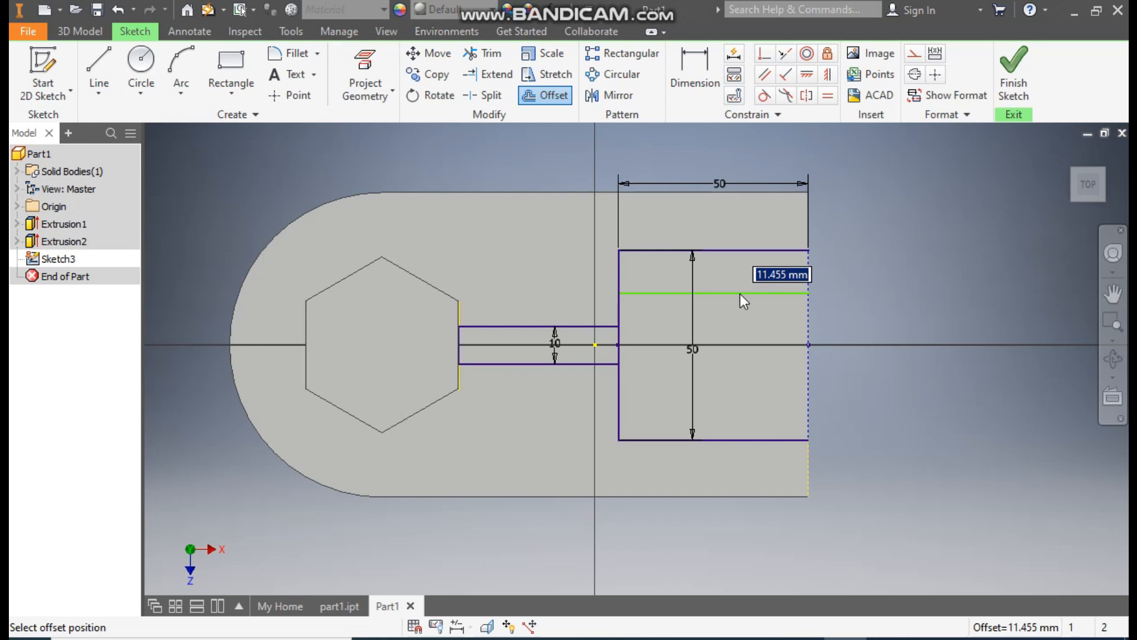
text(7.2)
key(Return)
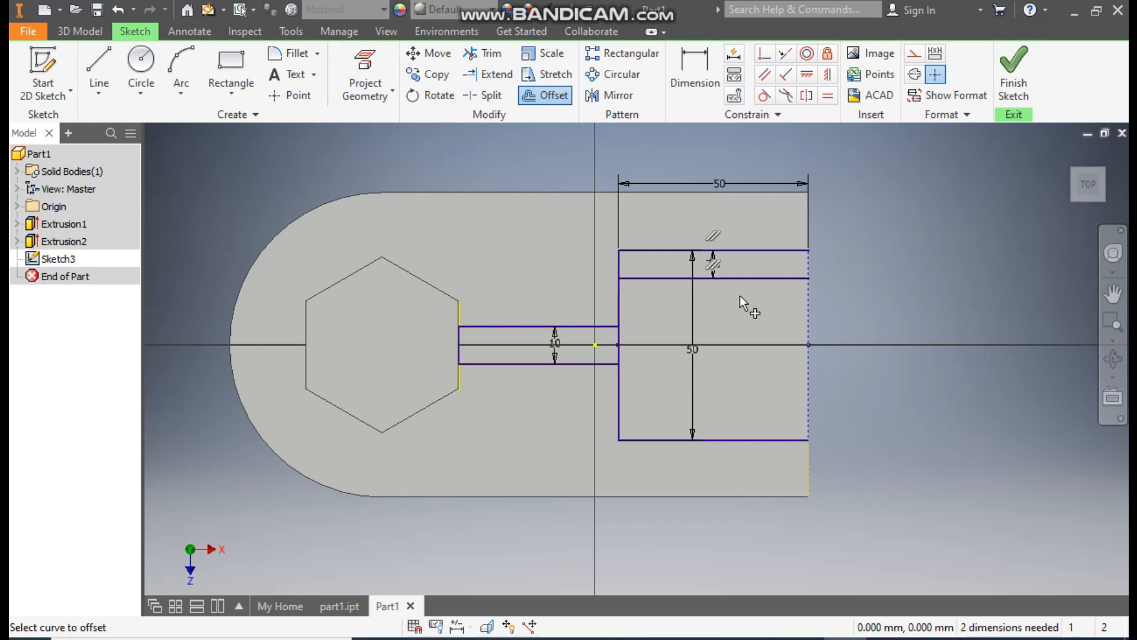
click(735, 439)
text(7.5)
key(Tab)
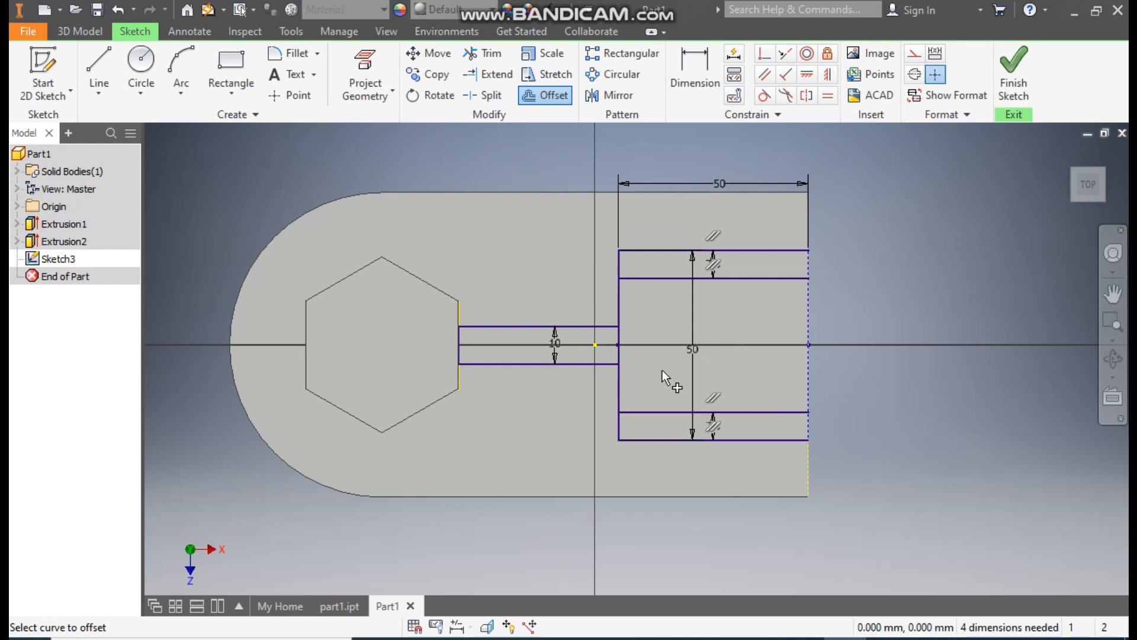
- Offset the square's vertical side facing the hexagonal boss inward by 6 mm
click(645, 379)
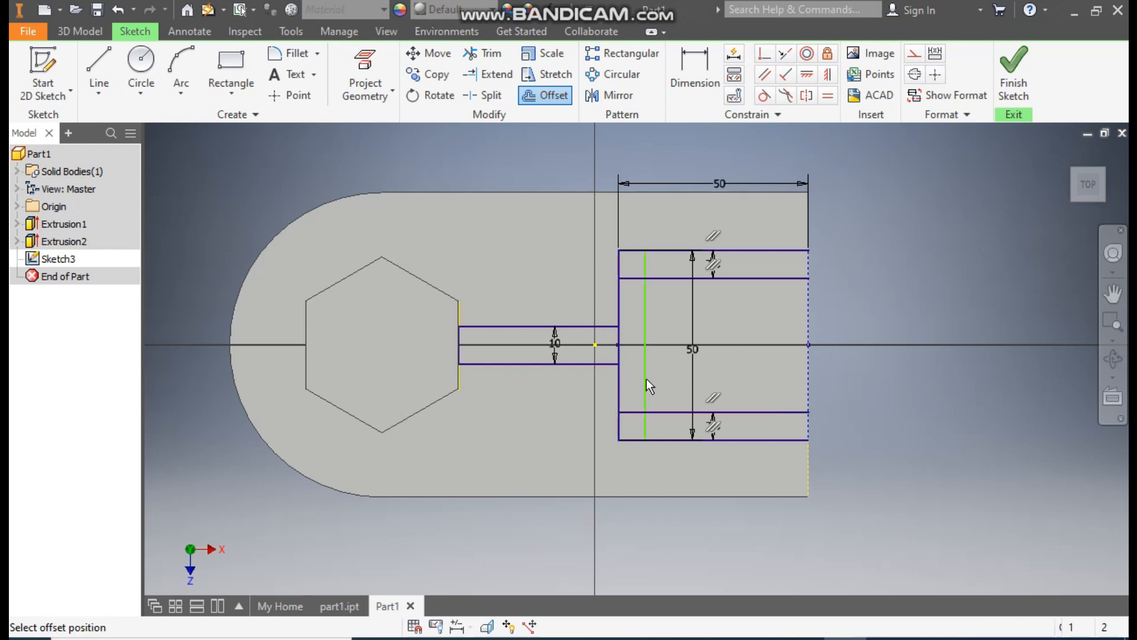
click(645, 381)
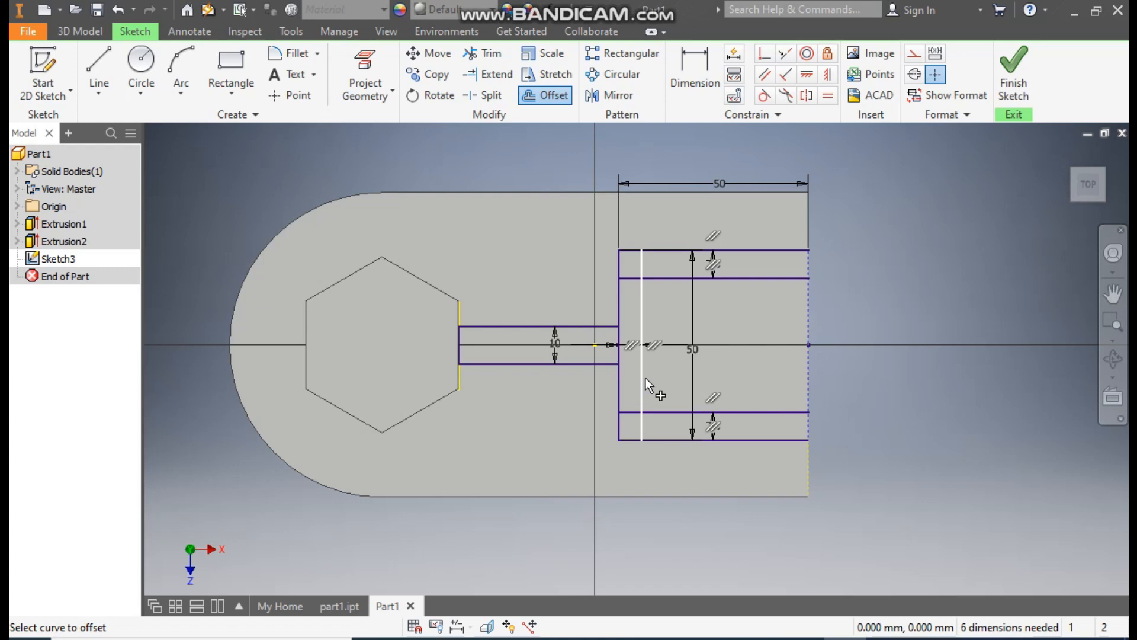
key(Escape)
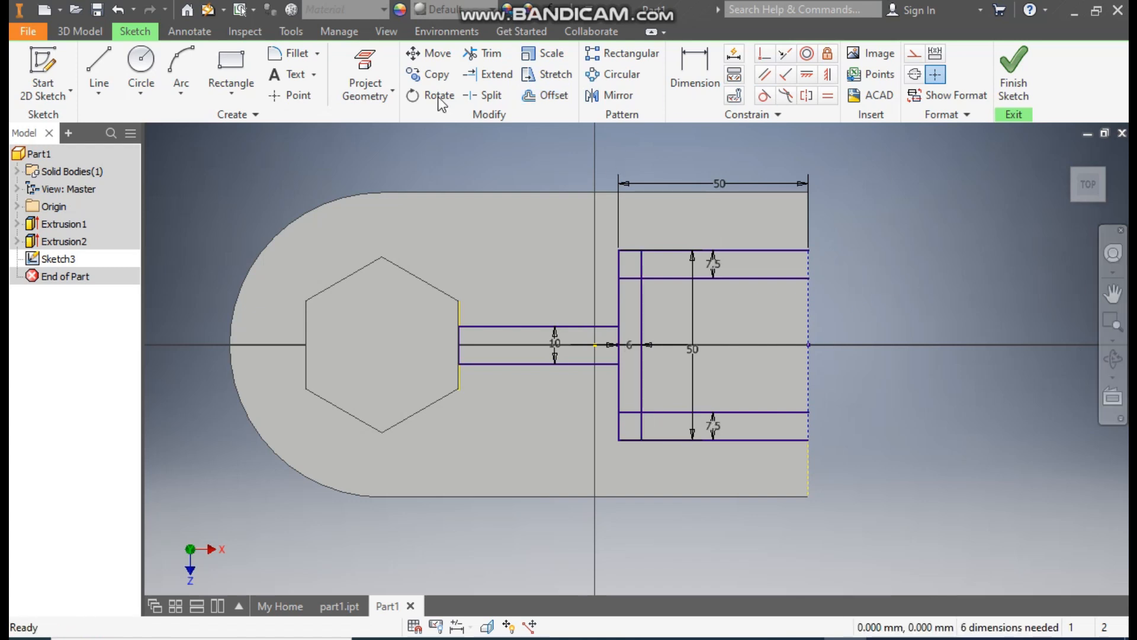
- Trim the overhanging ends of the three offset lines where they cross, leaving an open U-shaped profile
click(485, 54)
click(640, 263)
click(631, 277)
click(635, 412)
click(644, 426)
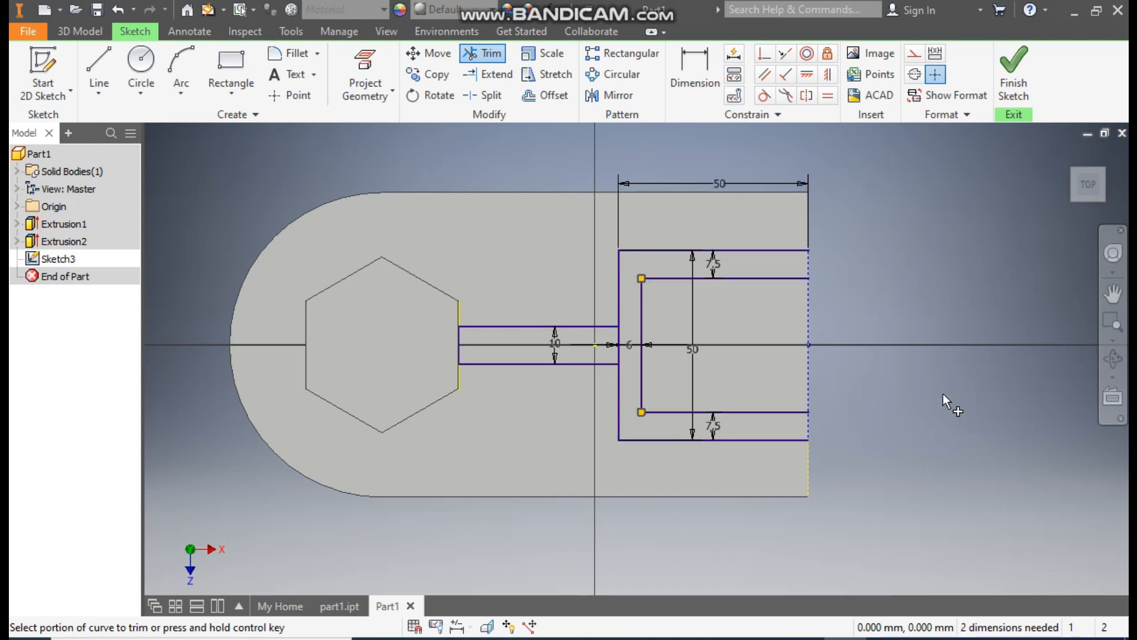
key(Escape)
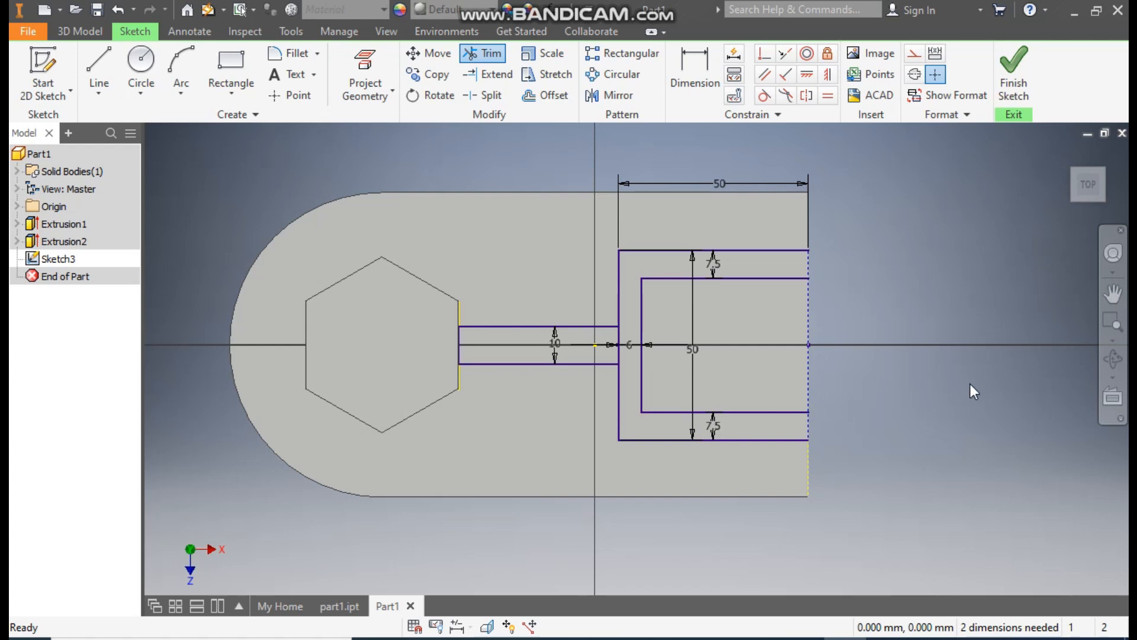
- Close both open ends of the U-shaped profile with short vertical lines along the plate's straight edge
click(98, 67)
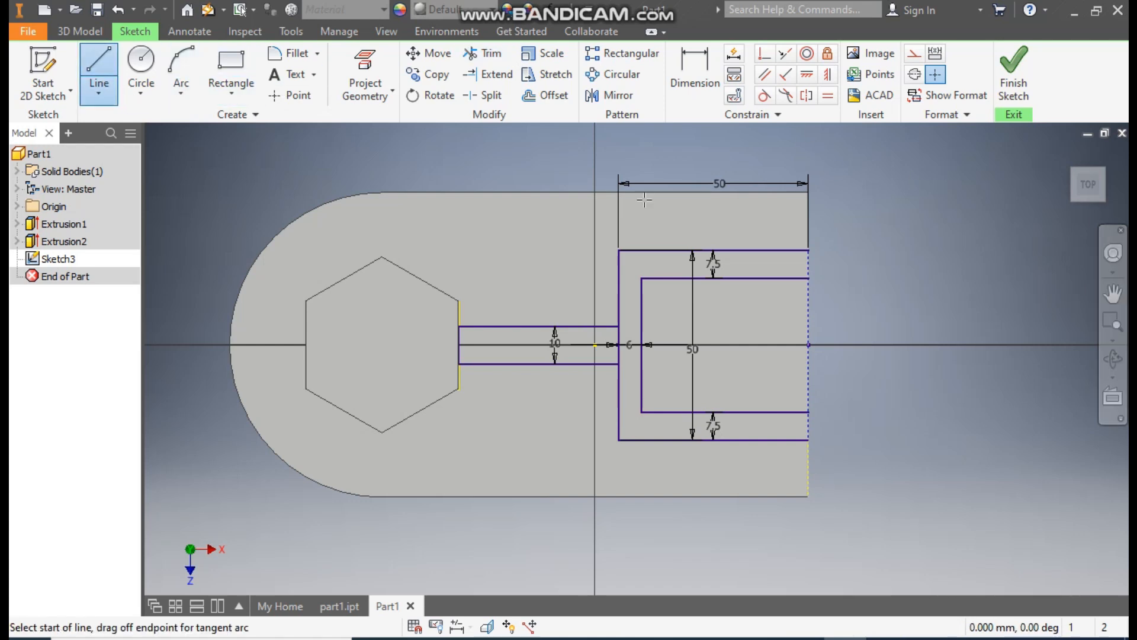
click(809, 250)
click(808, 278)
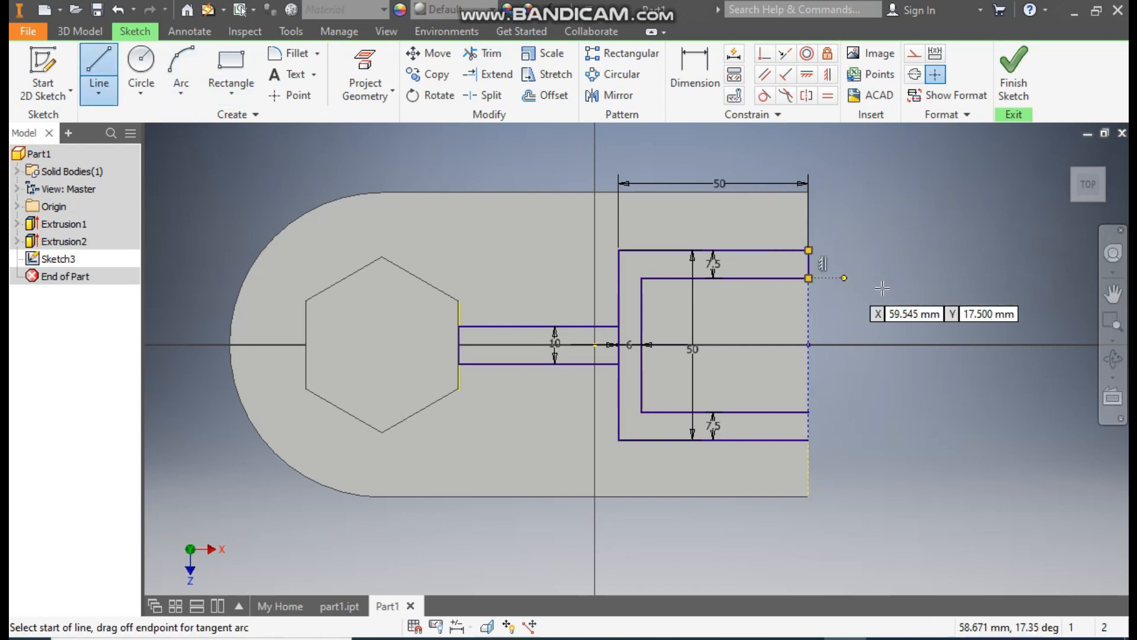
double_click(808, 440)
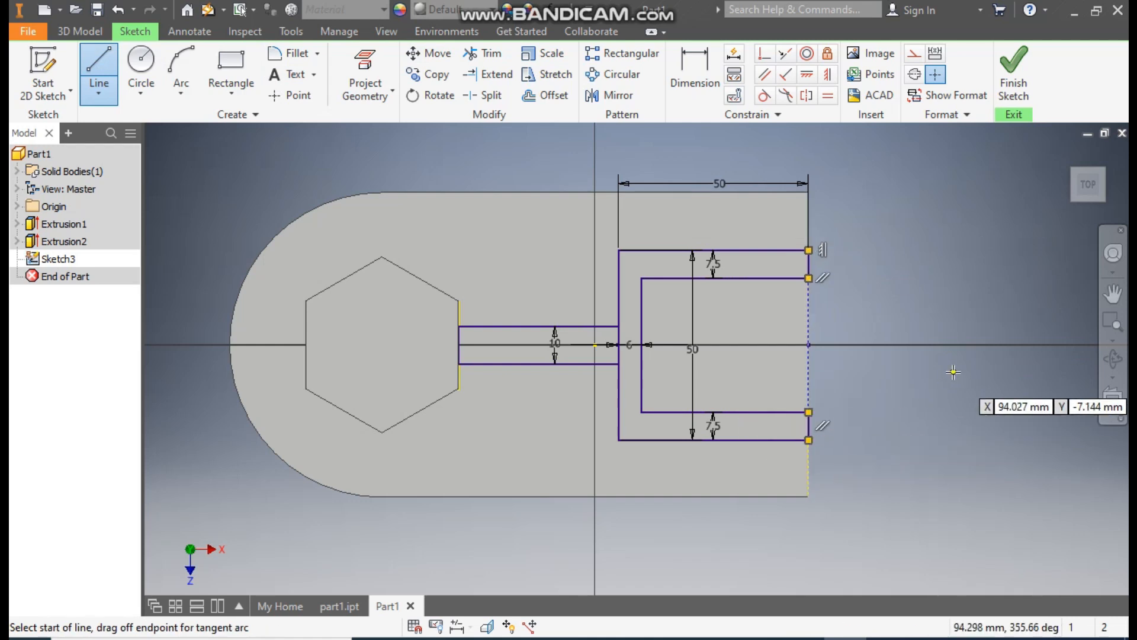
key(Escape)
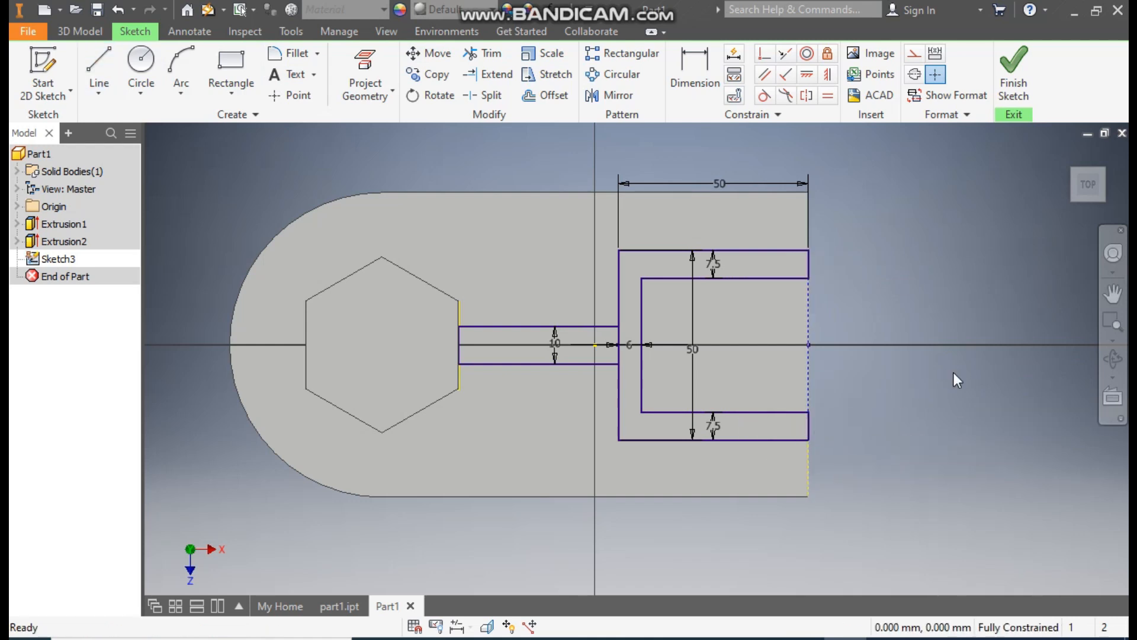
- Fillet the two outer corners of the U-shaped profile with a 10 mm radius
click(289, 56)
text(10)
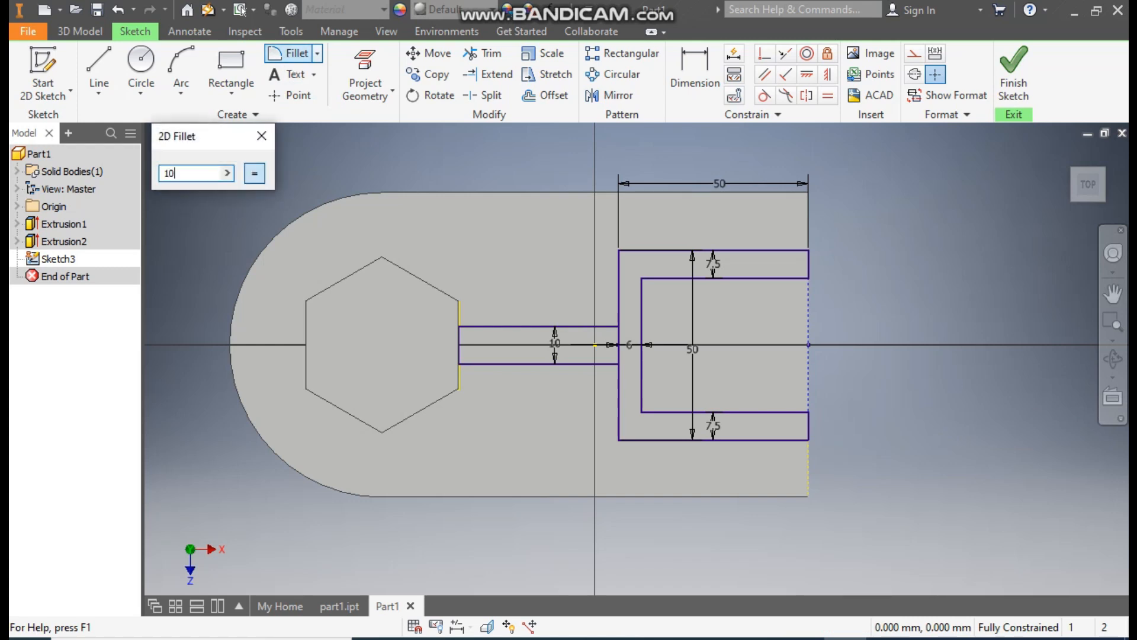
click(622, 267)
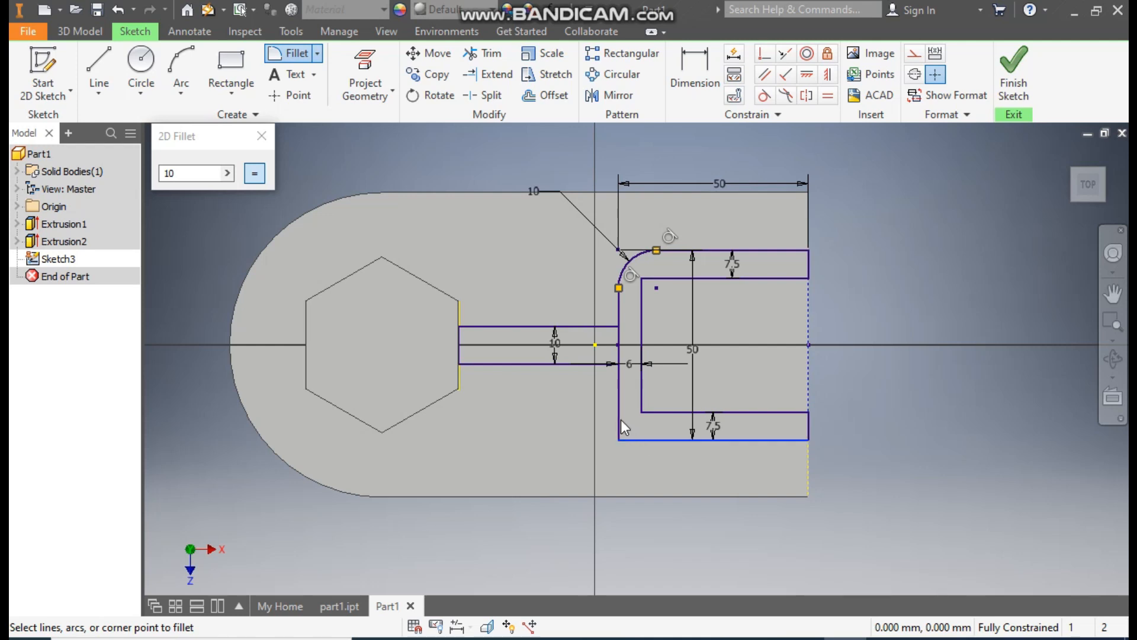
click(622, 420)
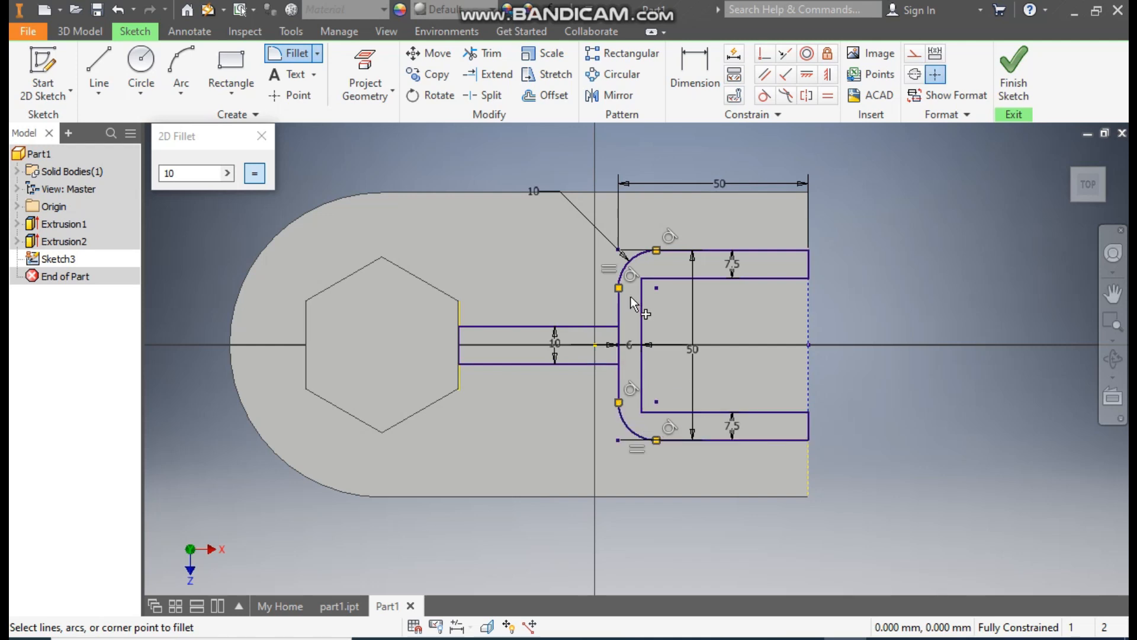
- Fillet the two inner corners of the U-shaped profile with a 5 mm radius
click(203, 172)
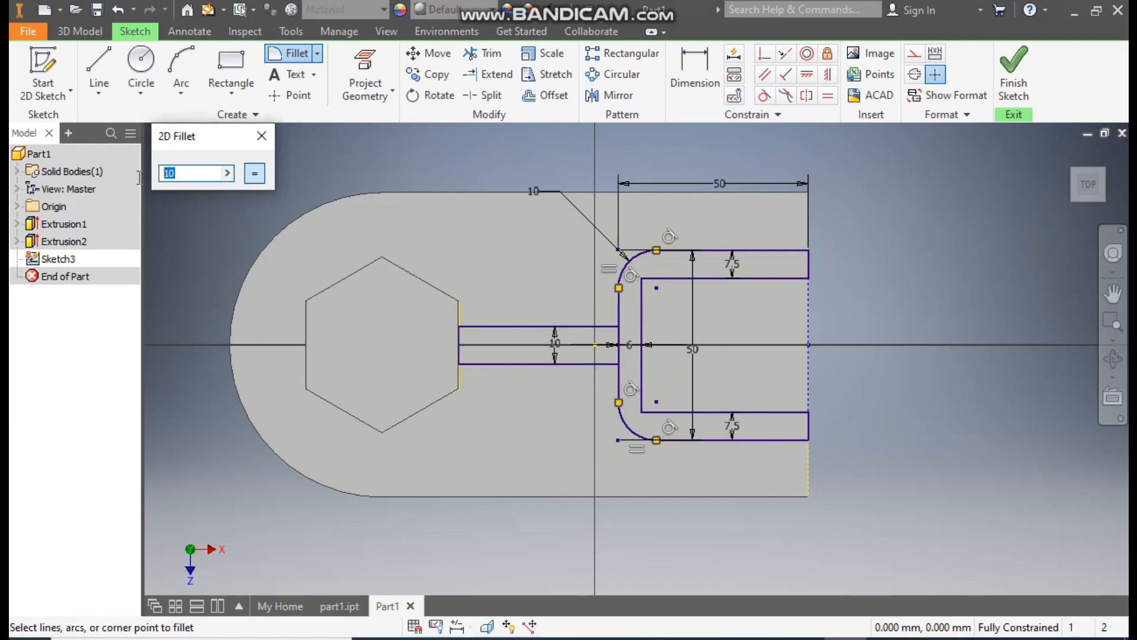
text(5)
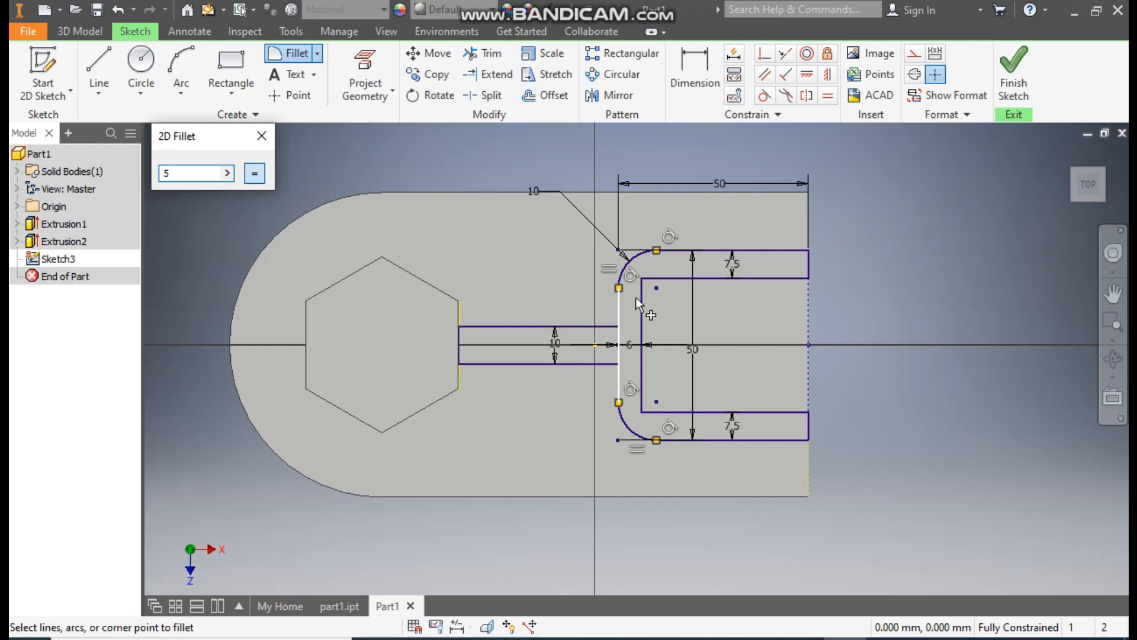
click(664, 280)
click(669, 411)
click(644, 401)
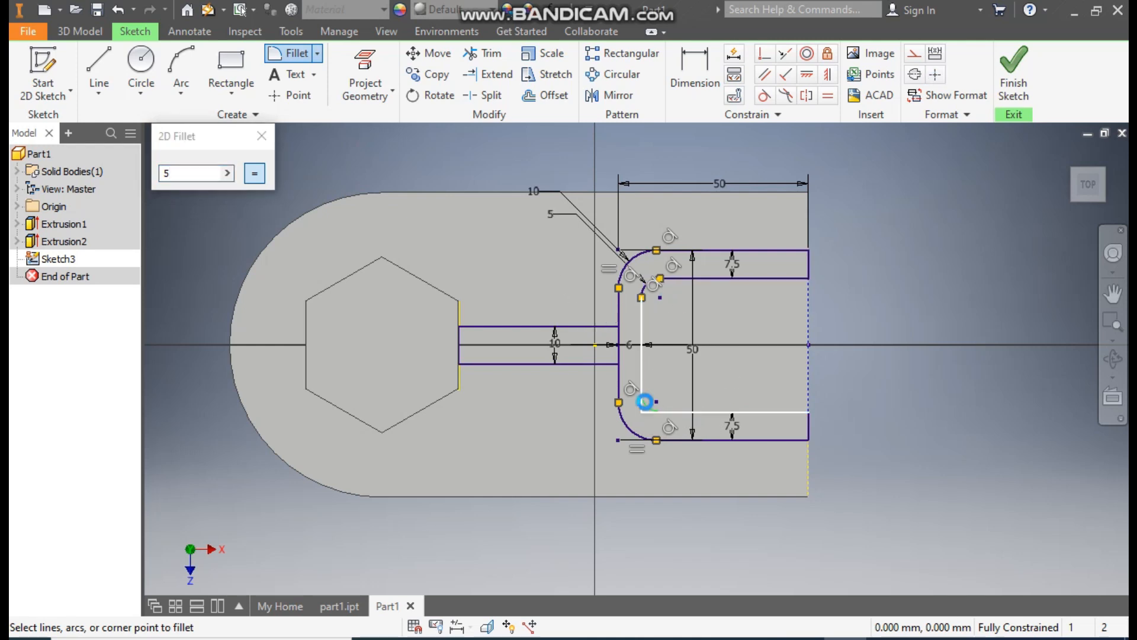
click(263, 141)
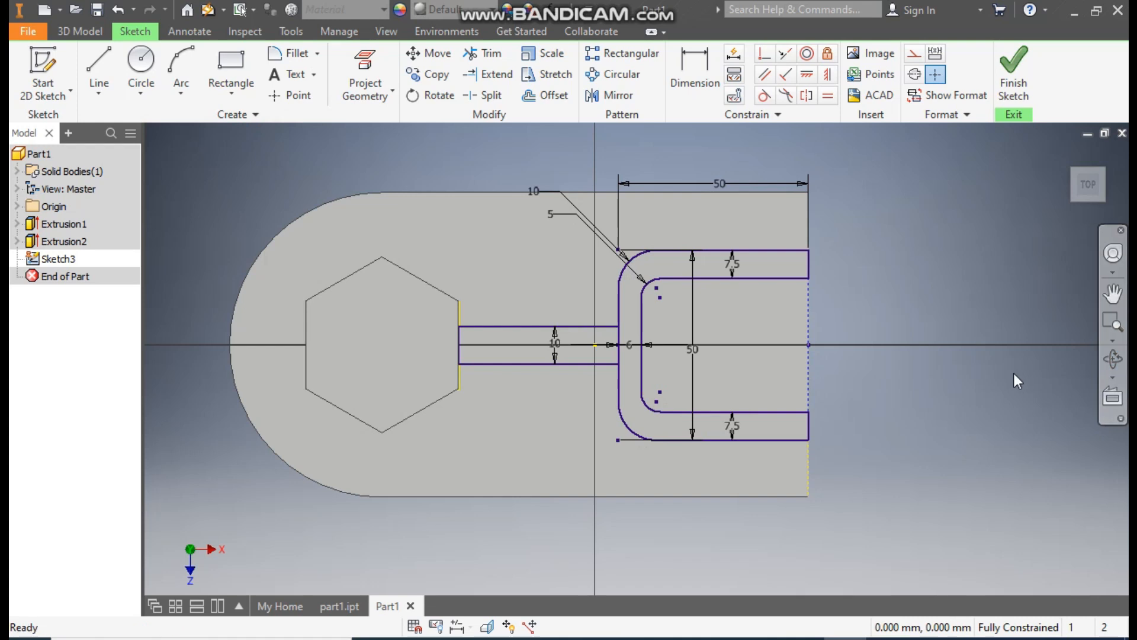
- Finish the sketch and extrude the rib and U-shaped profiles 36 mm upward from the plate
click(1019, 94)
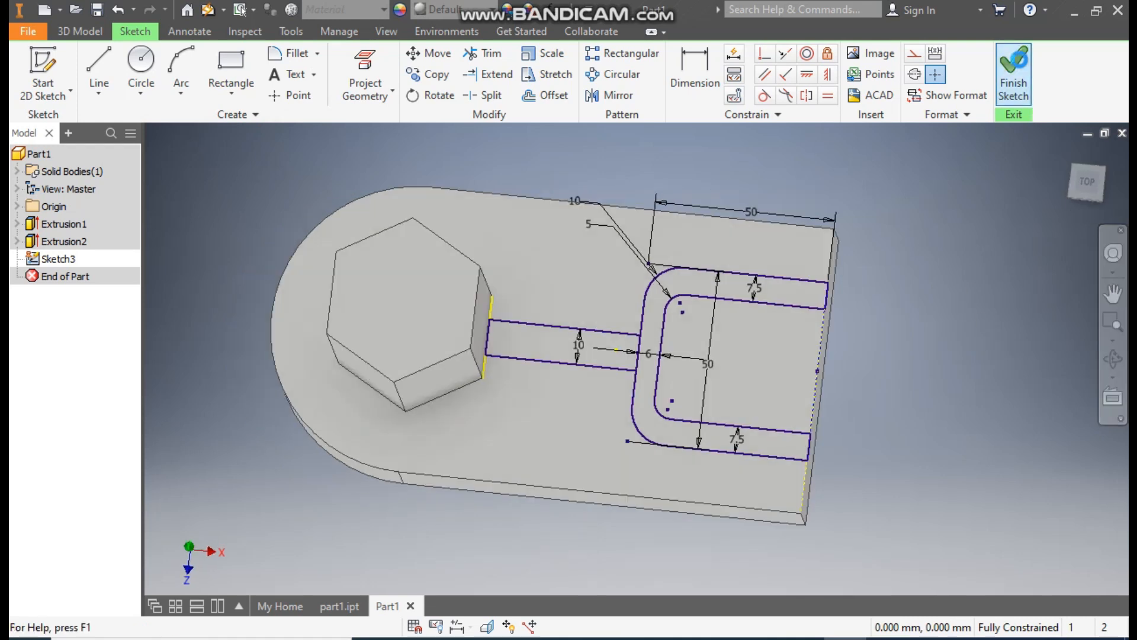
click(99, 70)
mouse_move(917, 291)
mouse_down()
mouse_move(795, 385)
mouse_move(505, 526)
mouse_up()
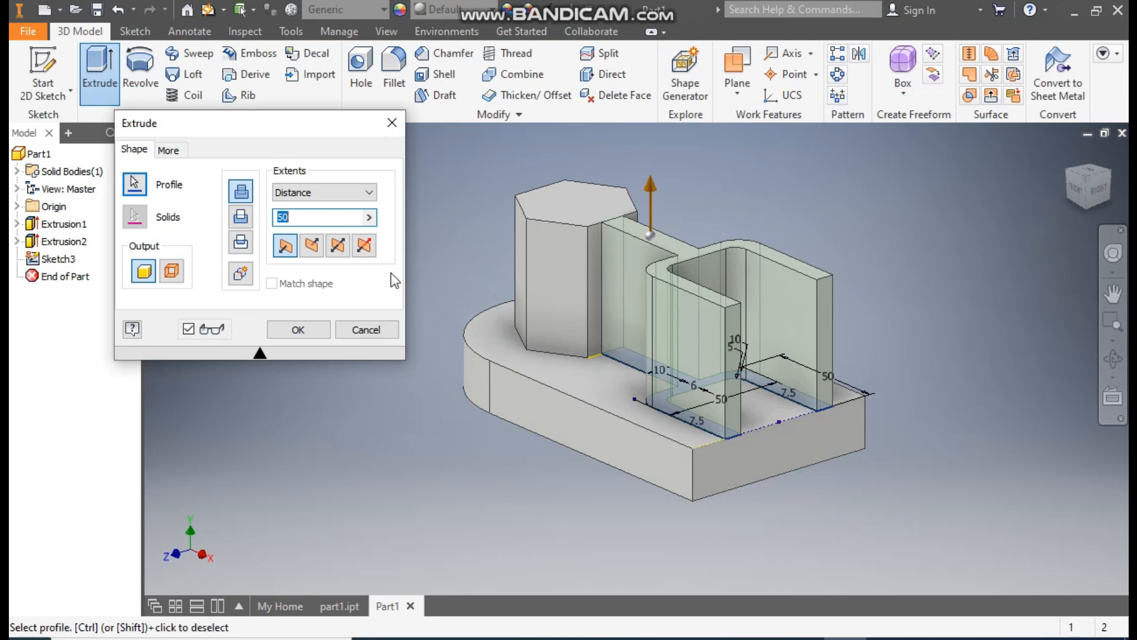
click(350, 245)
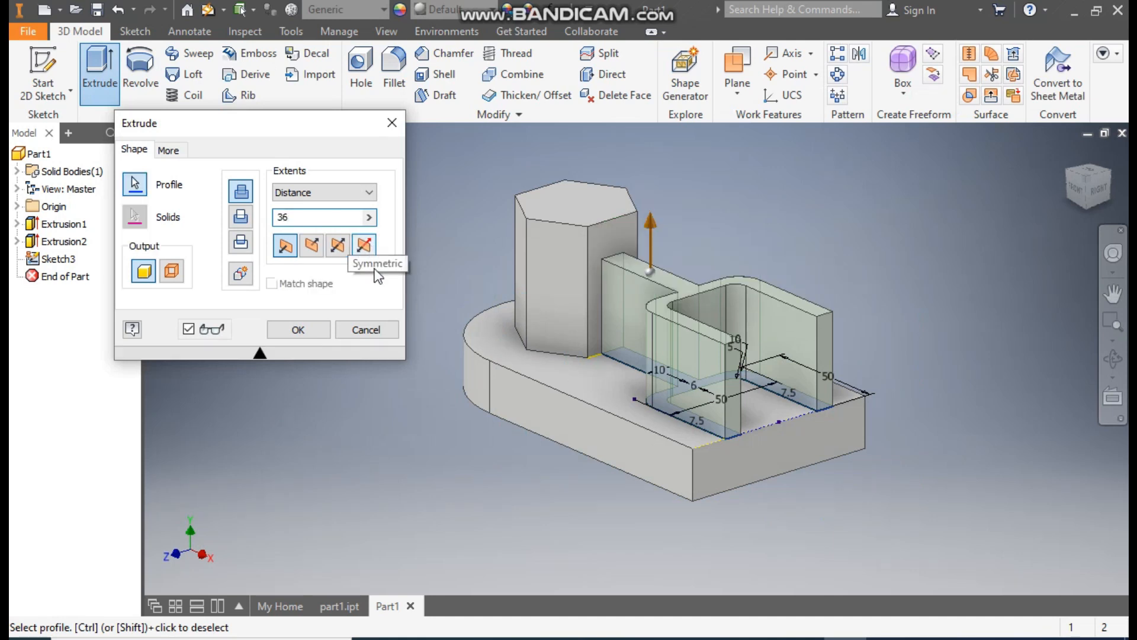
click(298, 330)
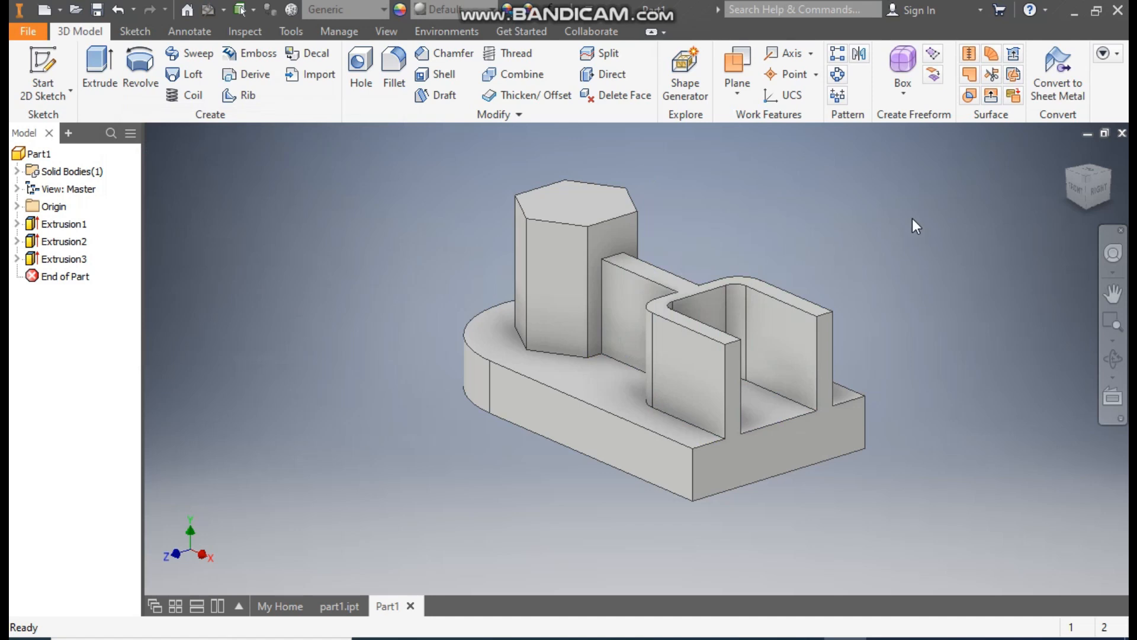
- Start a new sketch on the plate's top face inside the U-shaped wall
click(1076, 173)
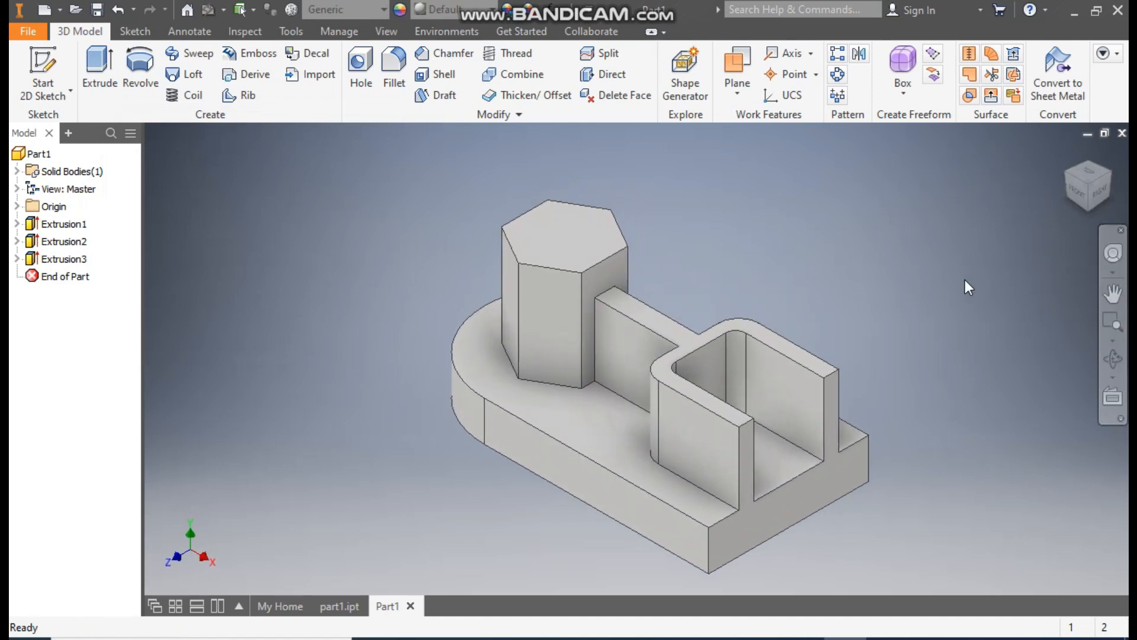
click(784, 455)
click(908, 438)
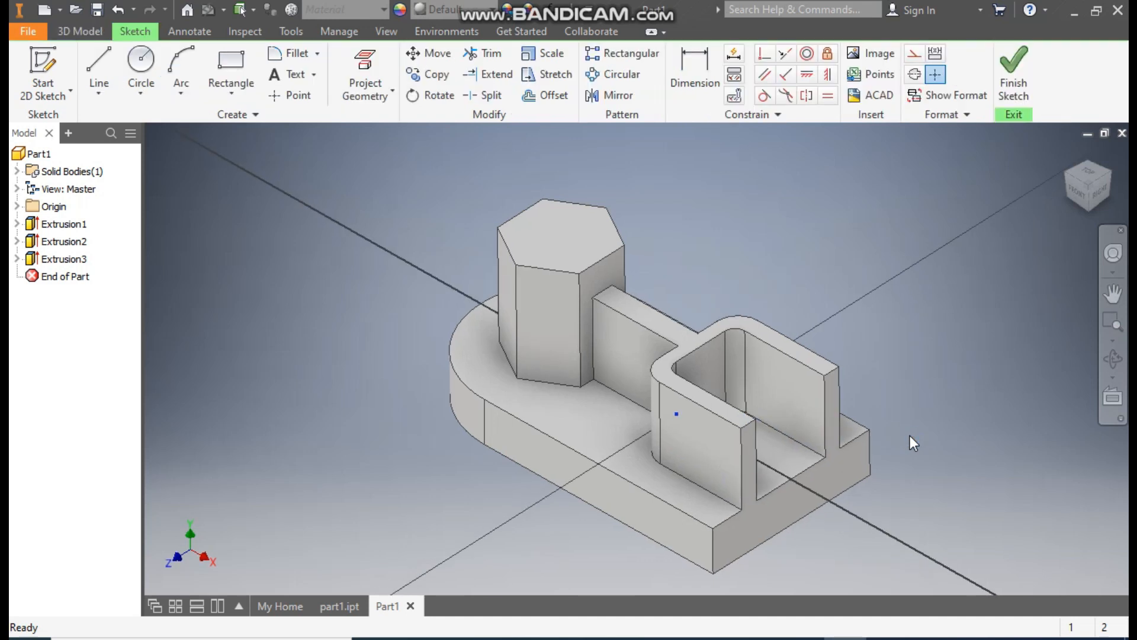
scroll(847, 373, up, 3)
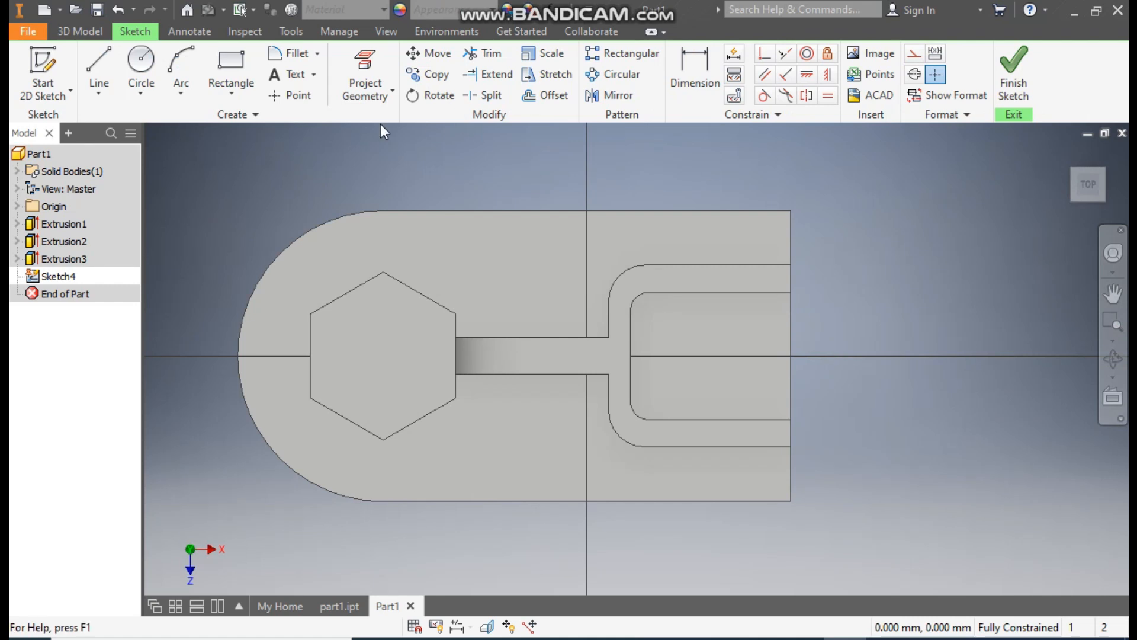
- Draw a two-point rectangle about 26 mm long and 24 mm wide inward from the plate's straight edge, between the U wall's arms
click(249, 99)
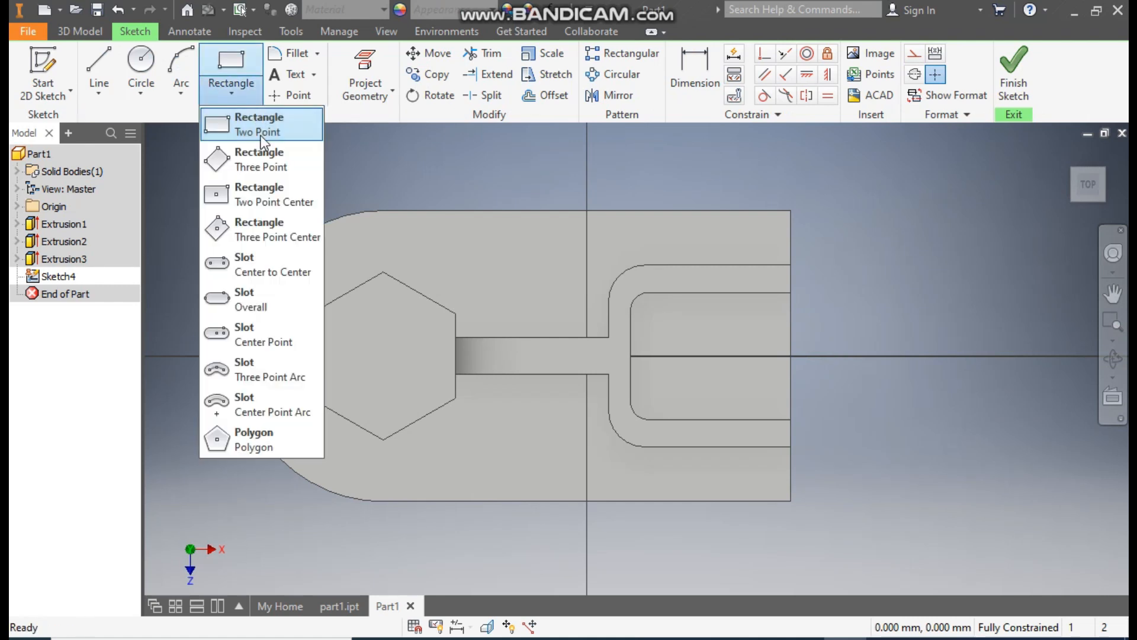
click(261, 126)
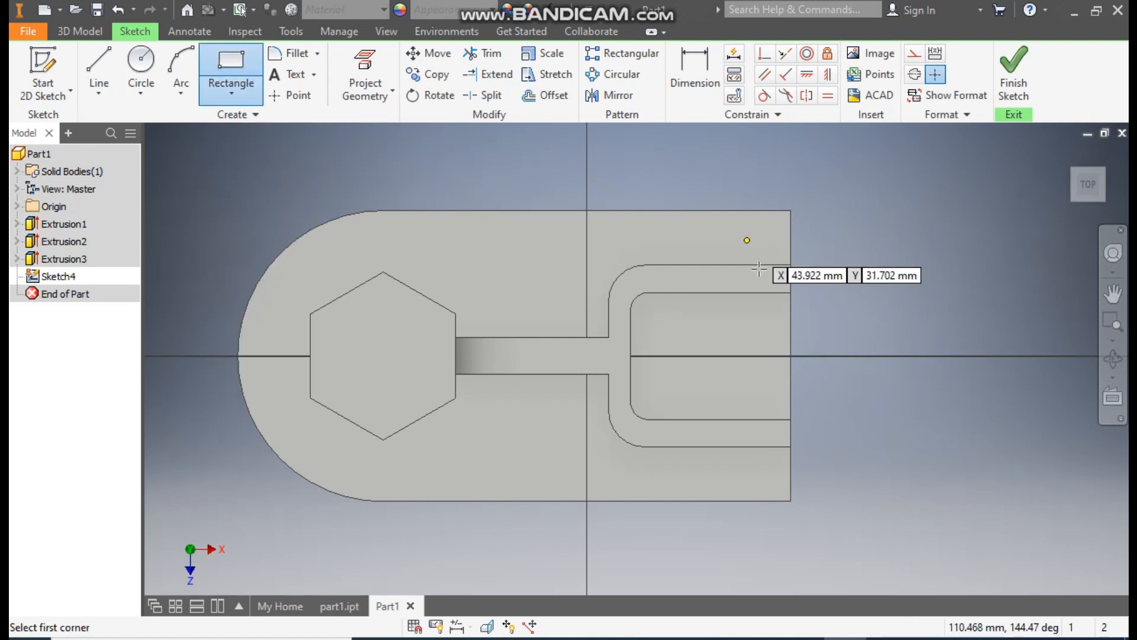
click(790, 318)
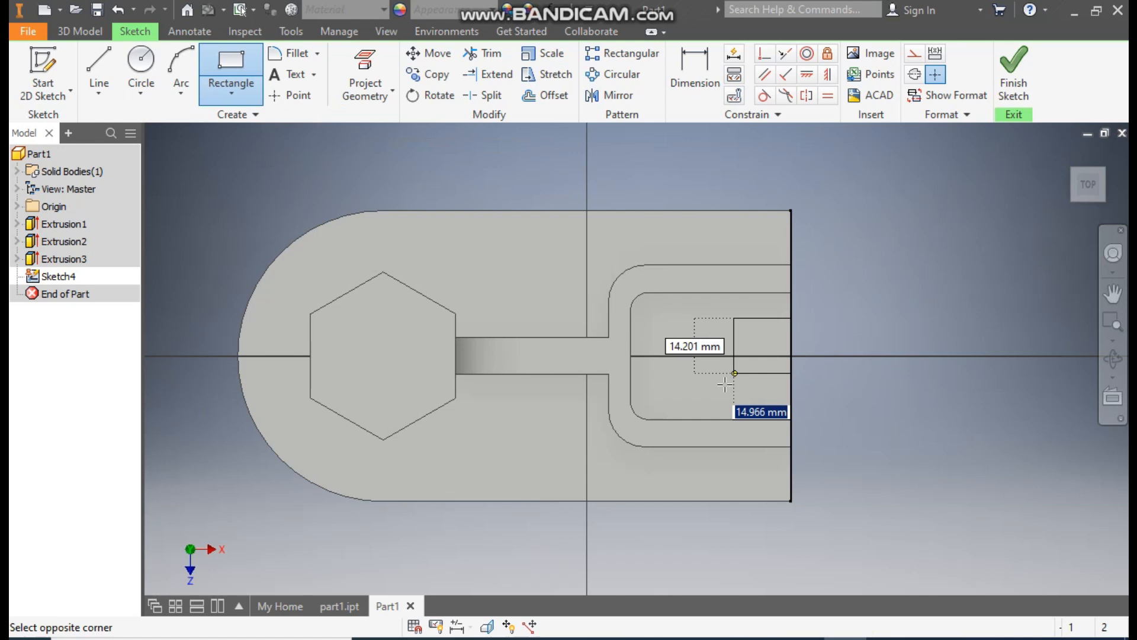
click(697, 405)
- Dimension the rectangle to 20 mm wide along the plate edge and 26 mm long
click(706, 74)
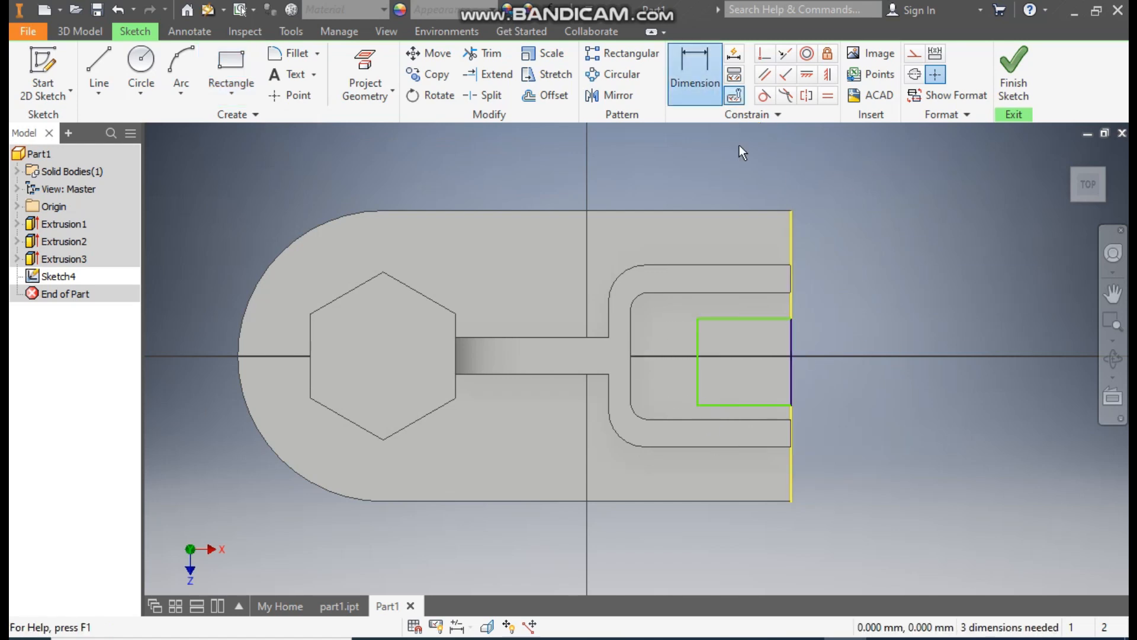
click(770, 319)
click(763, 405)
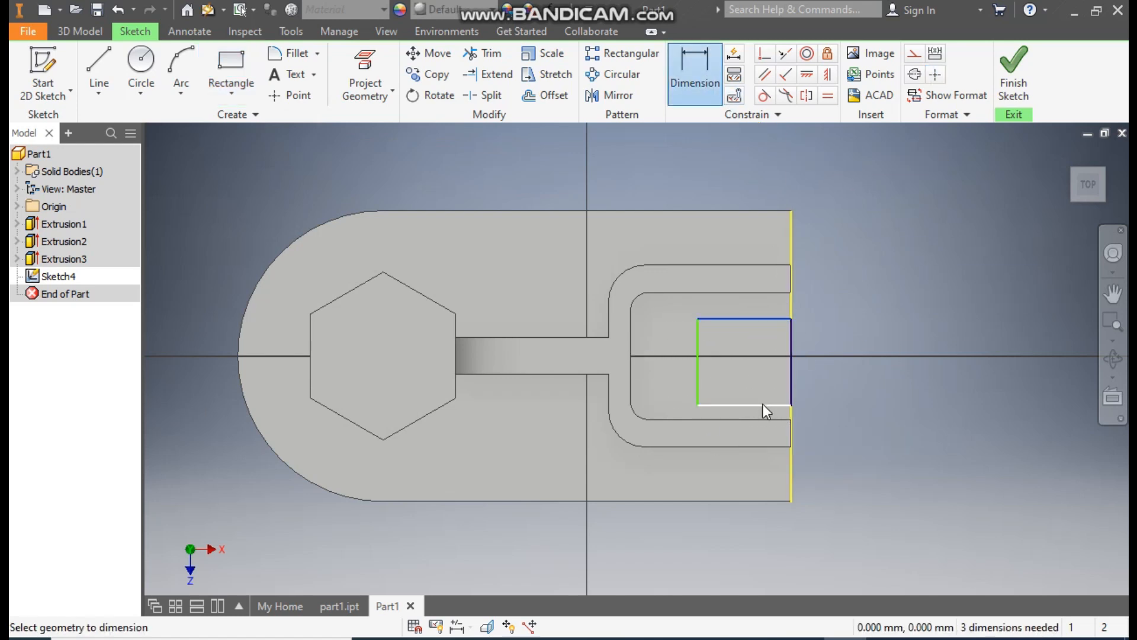
click(852, 369)
text(20)
key(Return)
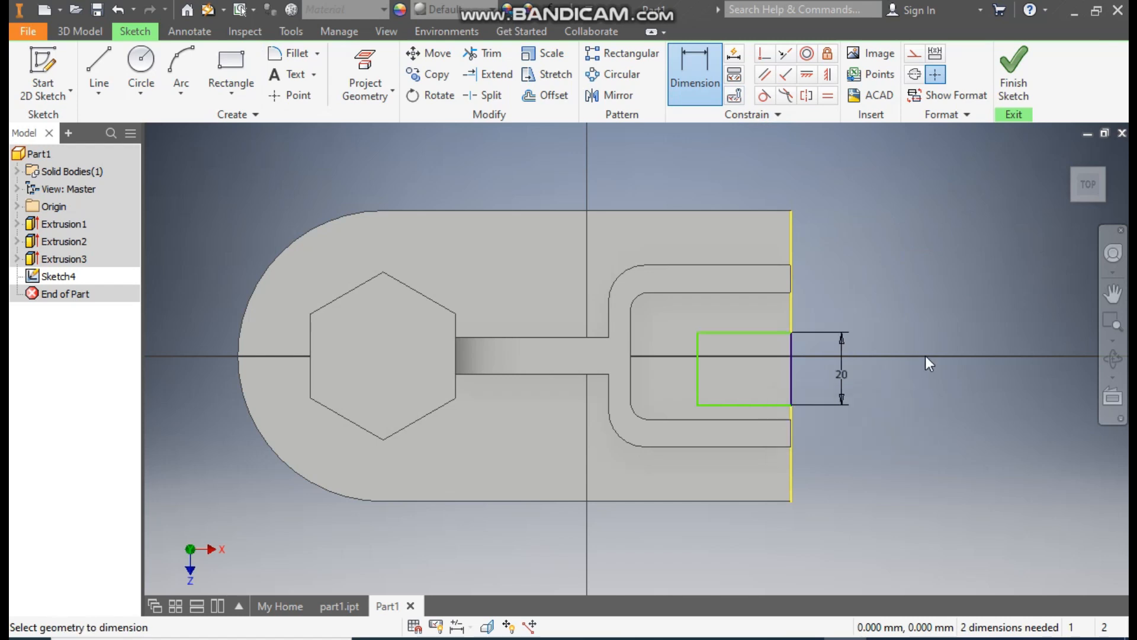
click(761, 308)
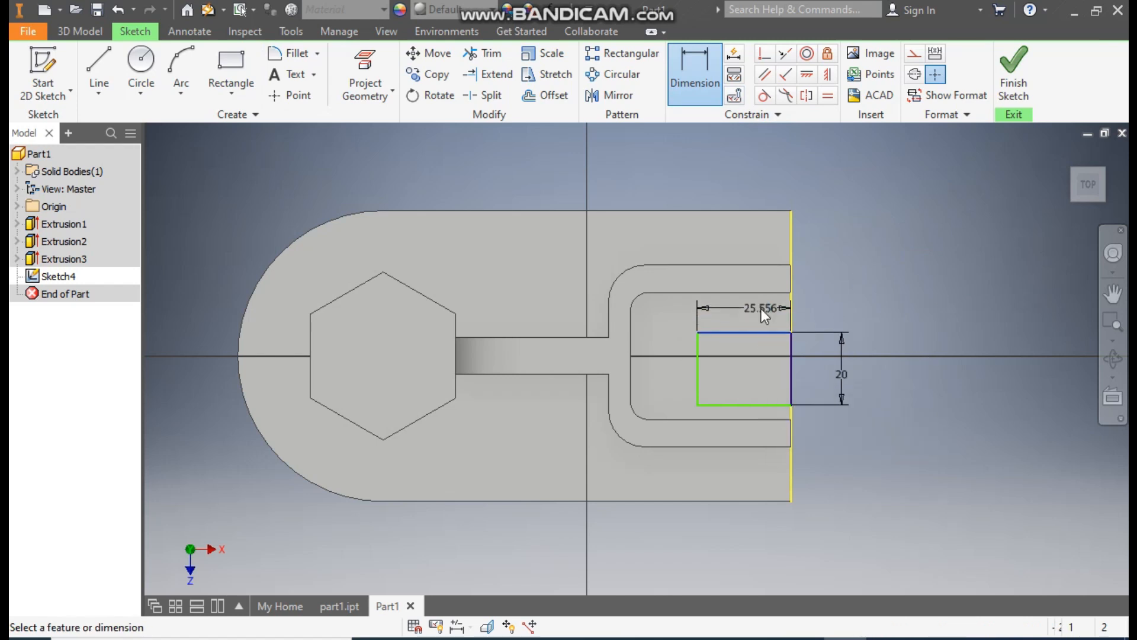
text(26)
key(Return)
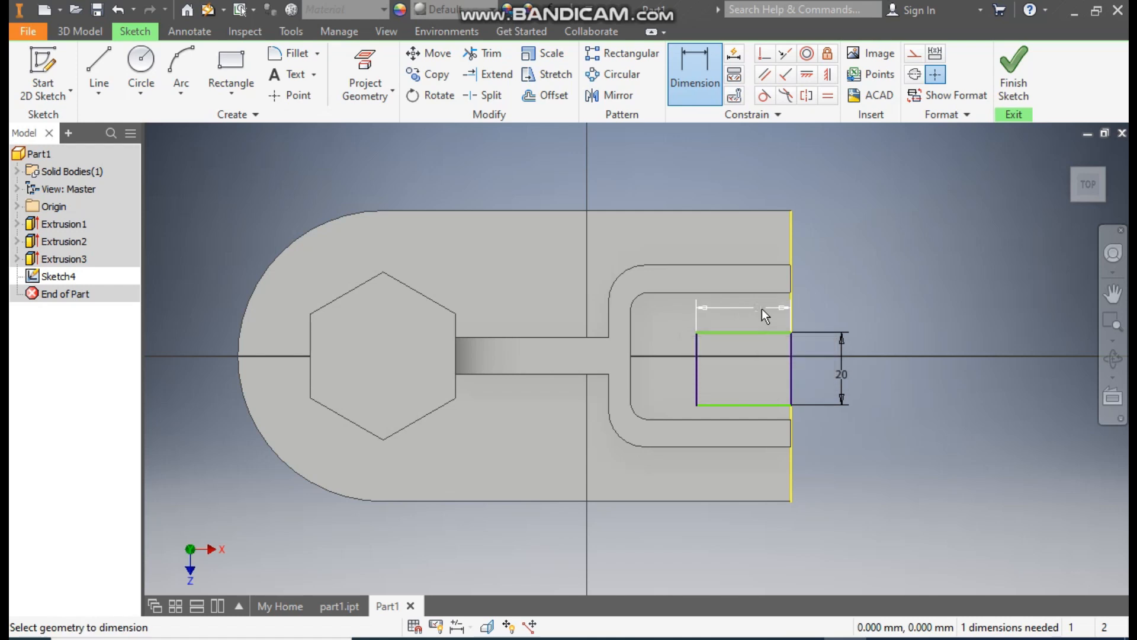
key(Escape)
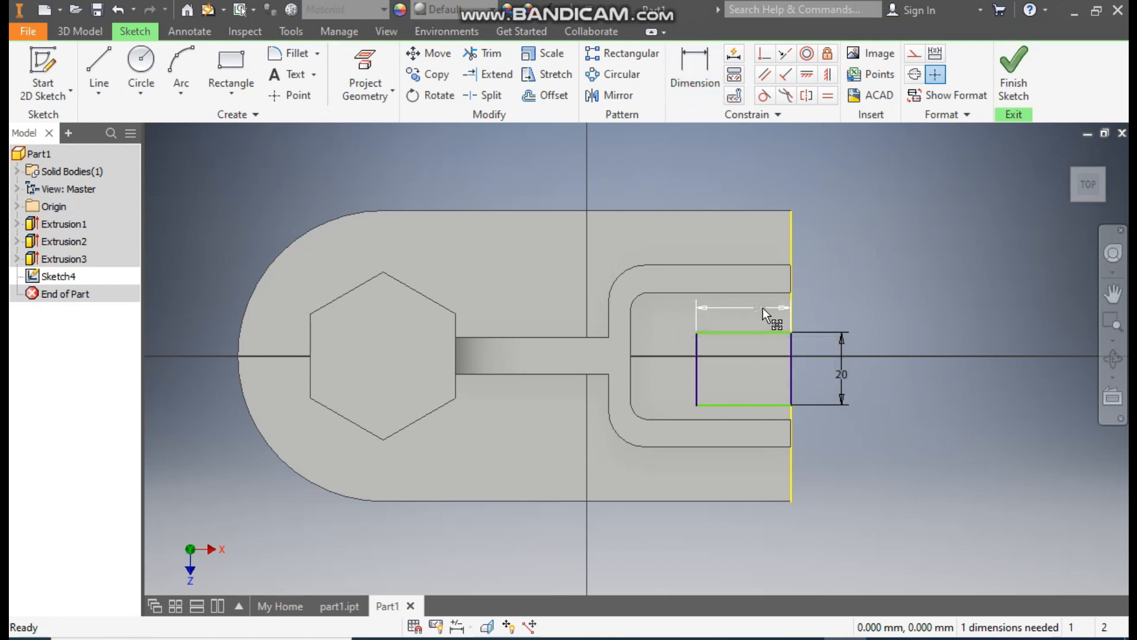
- Centre the rectangle by constraining its inner side's midpoint horizontally to the midpoint of the U wall's inner edge
click(810, 79)
click(699, 368)
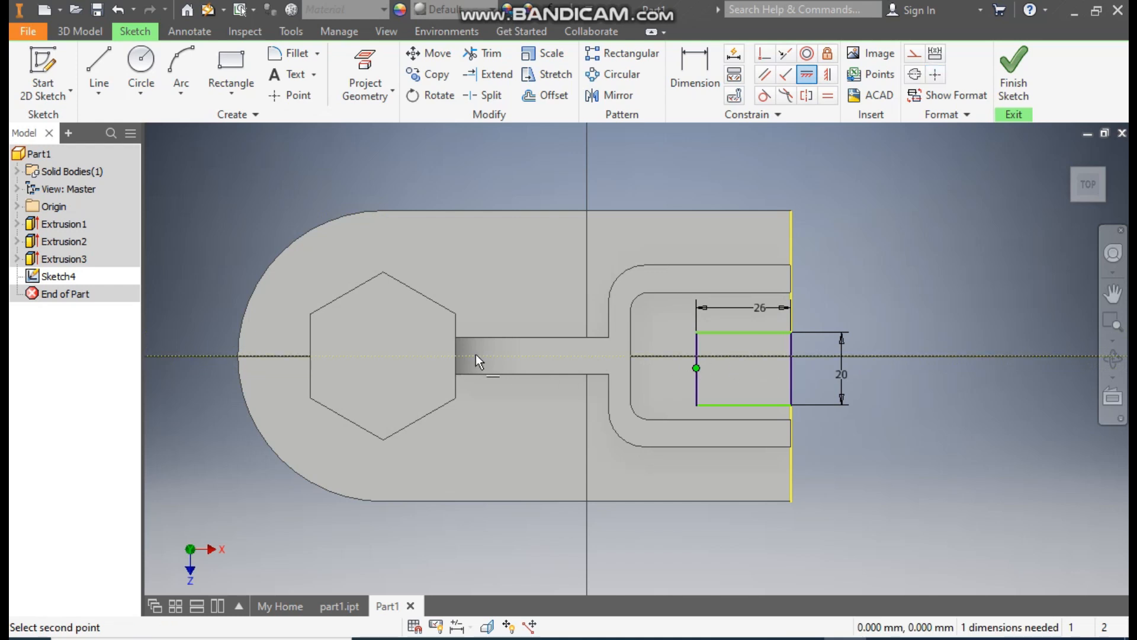
click(630, 357)
key(Escape)
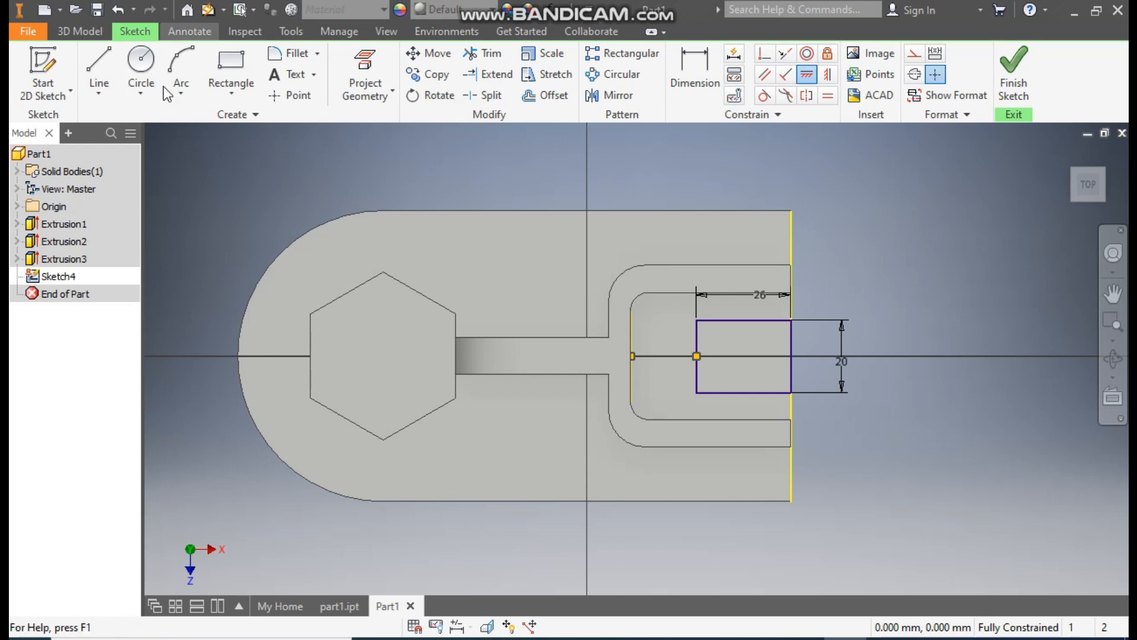
- Draw a three-point arc between the rectangle's two inner corners, bulging toward the U wall as a tangent semicircle
click(191, 89)
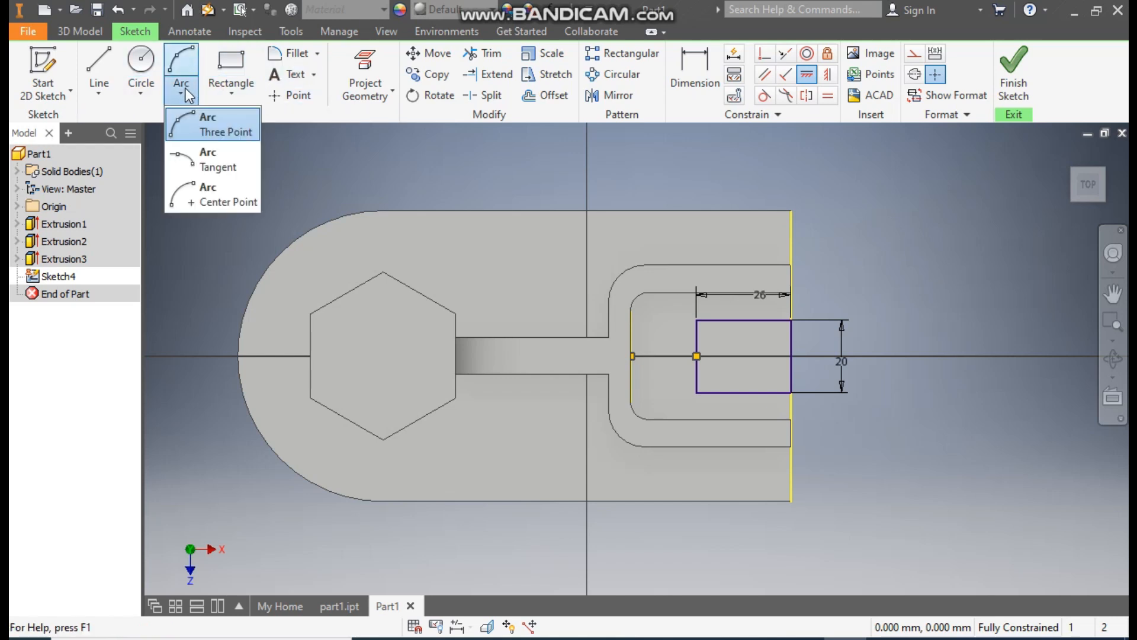
click(224, 133)
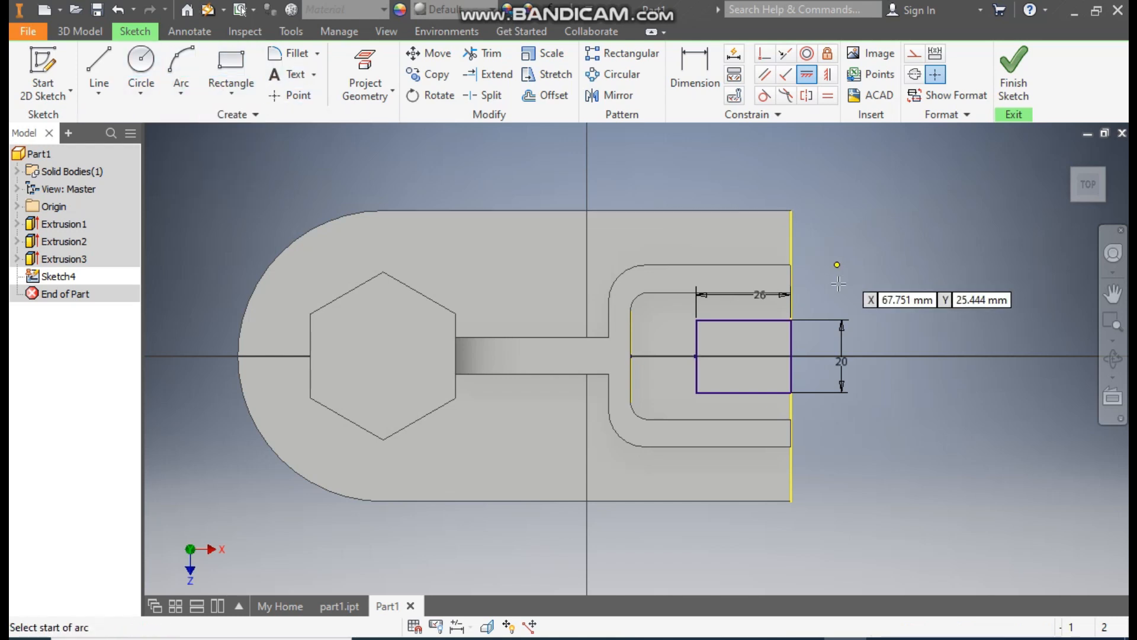
click(697, 321)
click(697, 392)
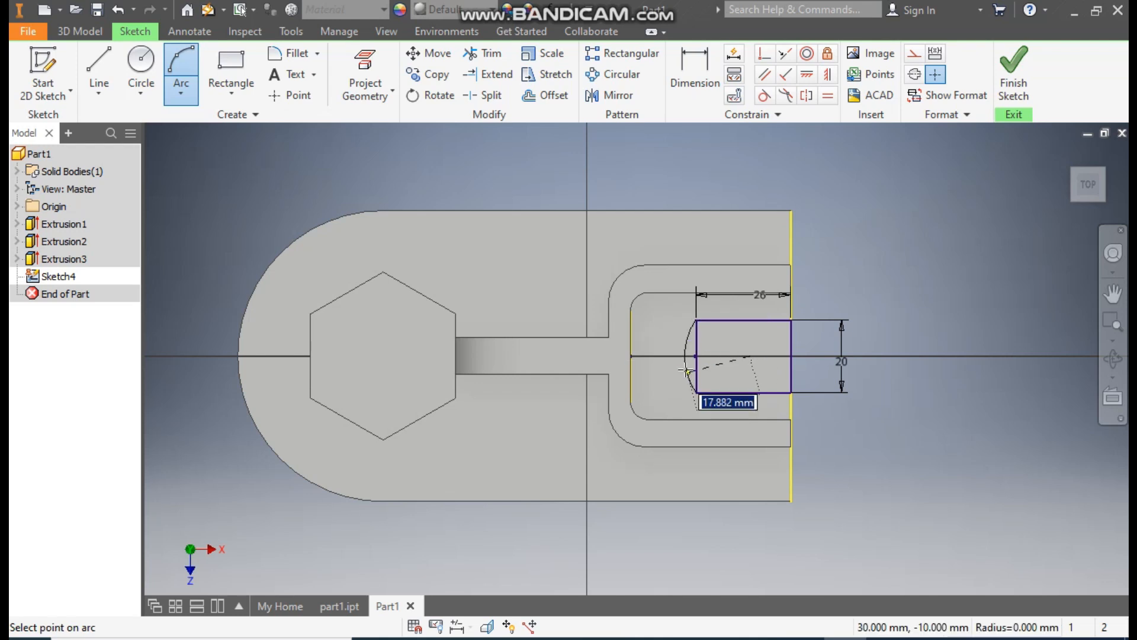
click(659, 363)
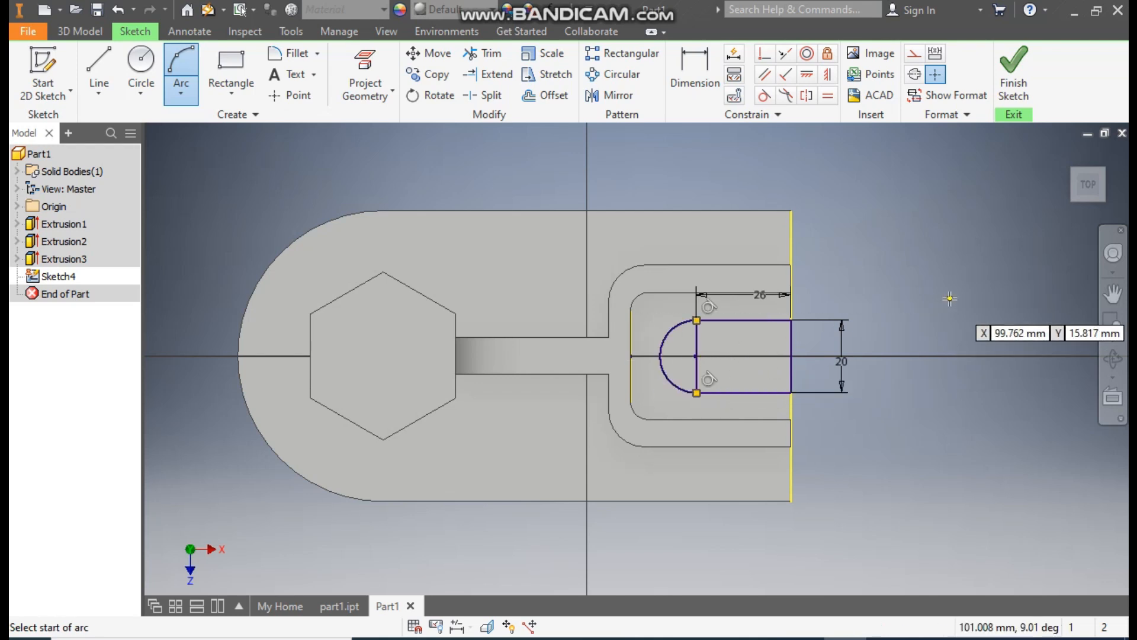
key(Escape)
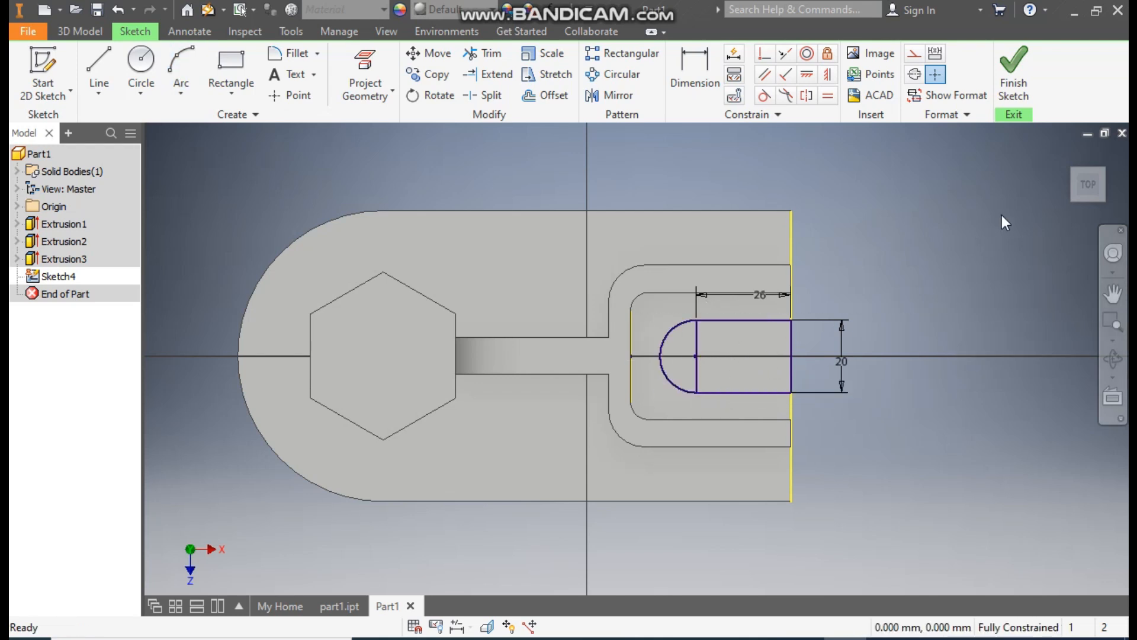
- Finish the sketch and cut-extrude the complete round-ended slot profile 12 mm down into the base plate
click(1013, 74)
click(99, 73)
scroll(726, 449, up, 5)
click(780, 433)
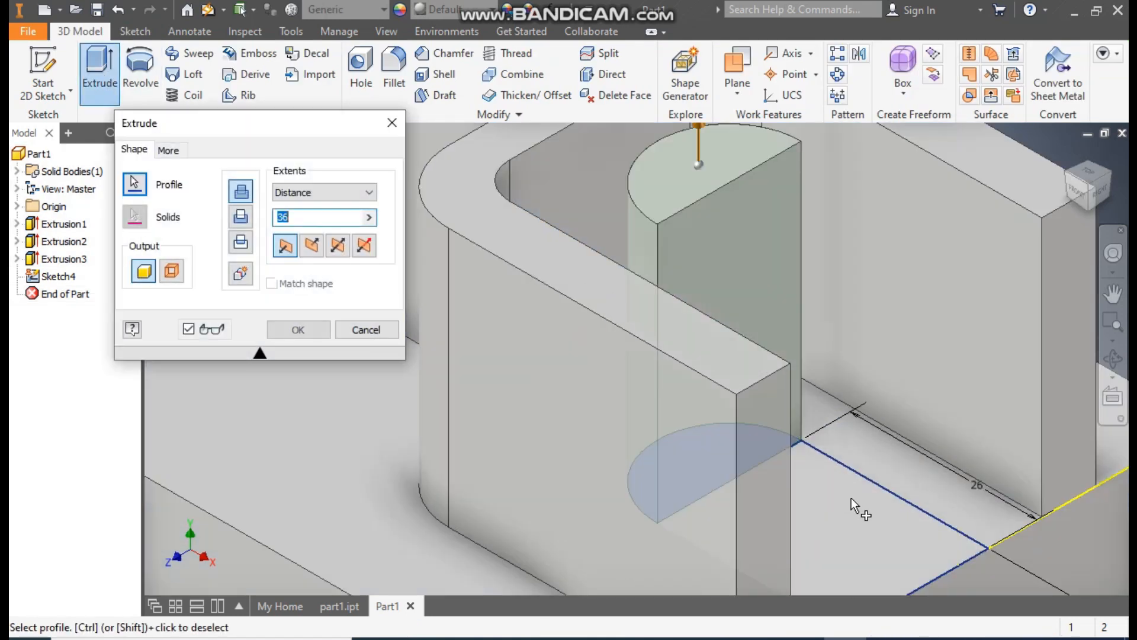
scroll(824, 302, down, 3)
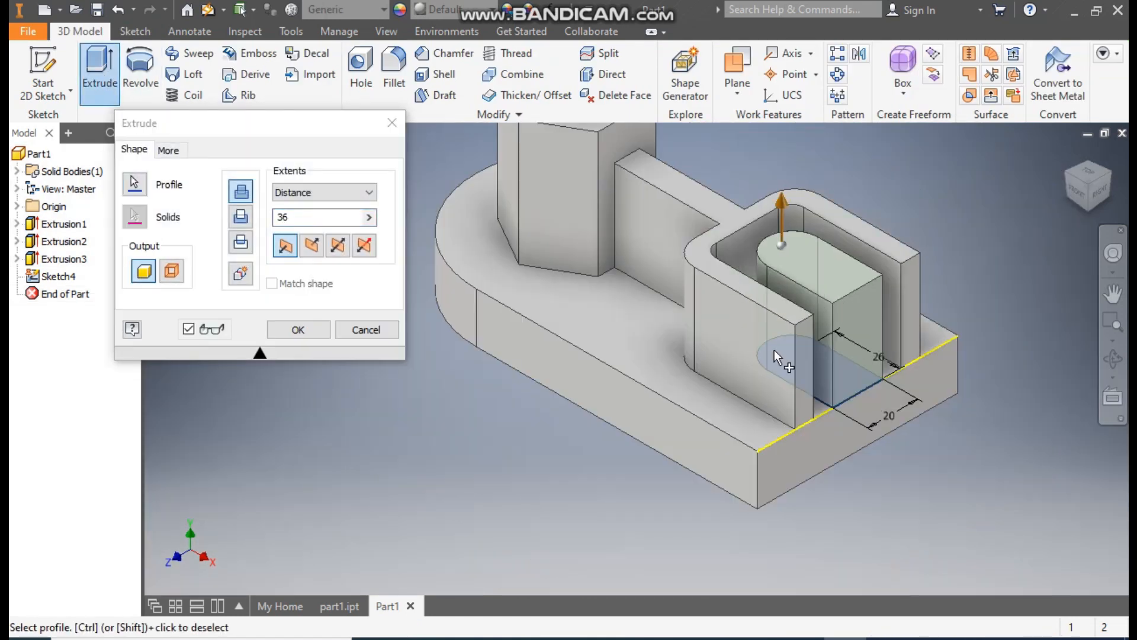
click(241, 217)
text(12)
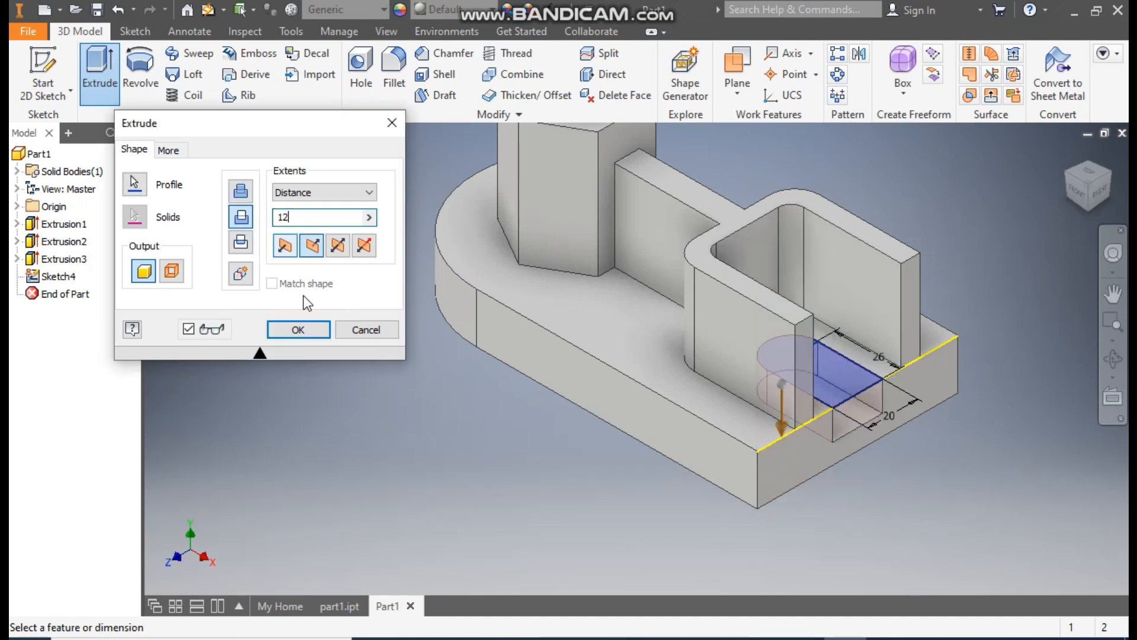
click(300, 327)
- Start a sketch on the hexagonal boss's top face and place a point at the hexagon's centre
click(1088, 172)
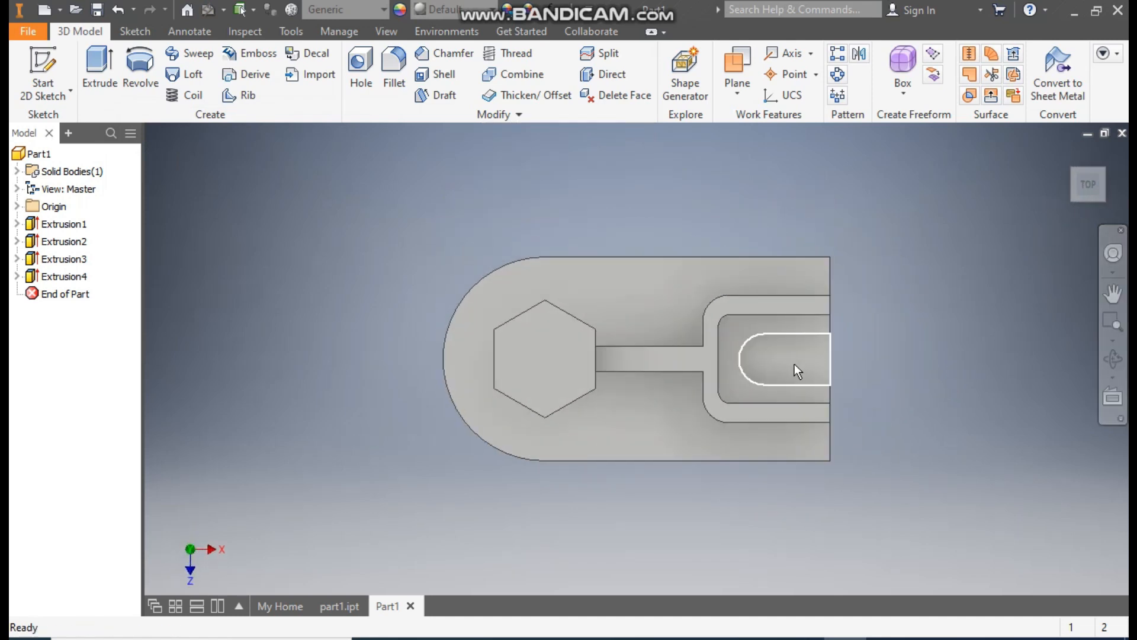
click(1068, 154)
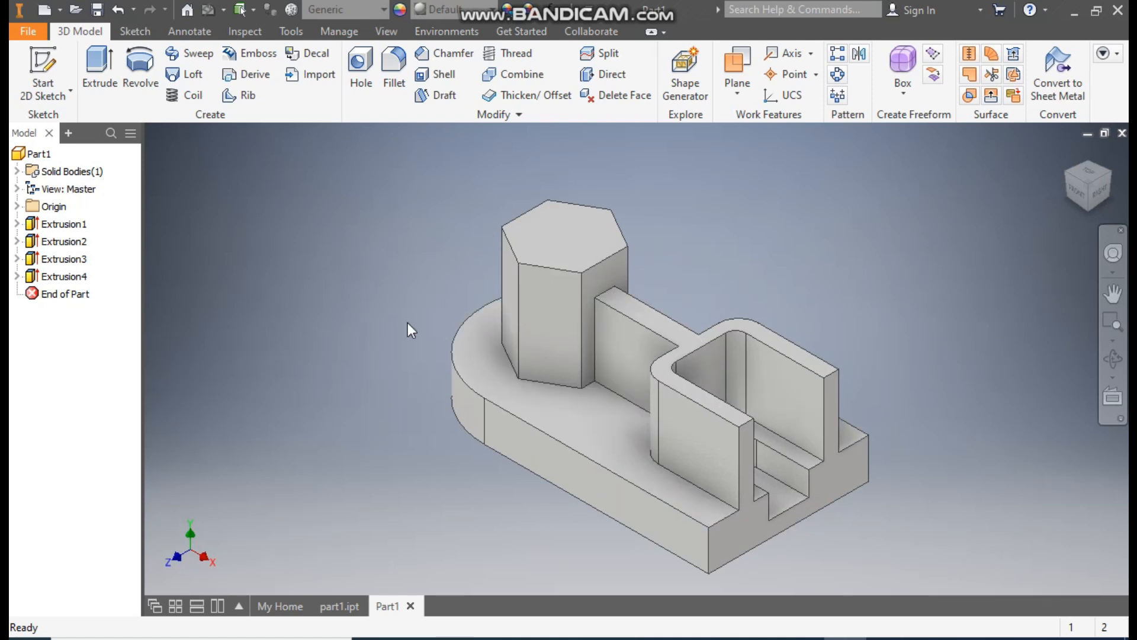
click(549, 234)
click(681, 217)
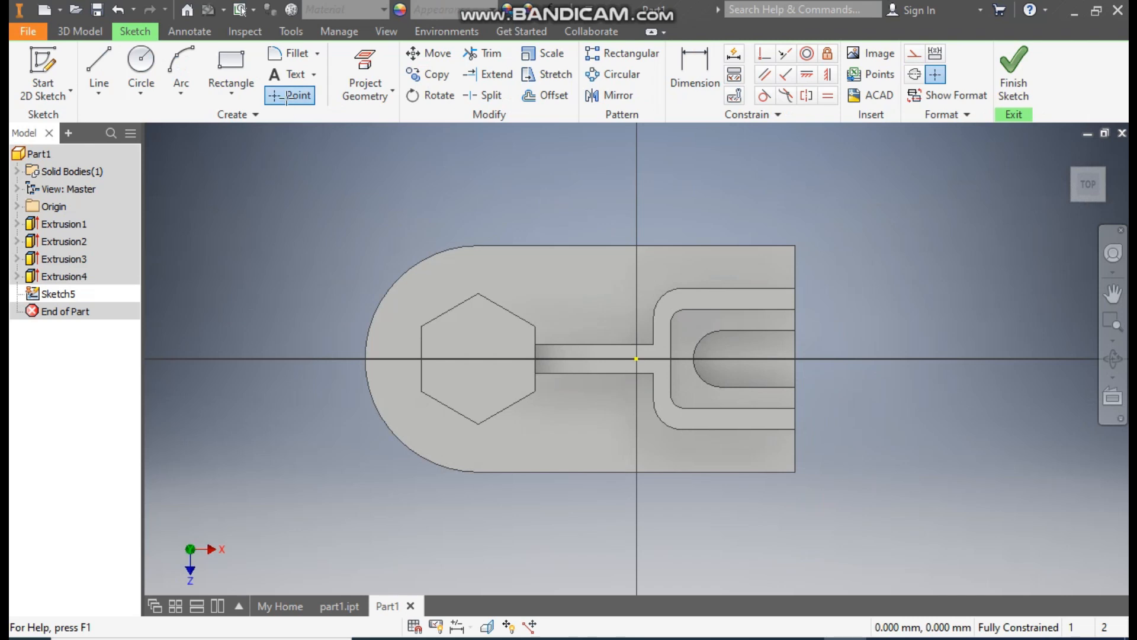
click(287, 97)
click(478, 359)
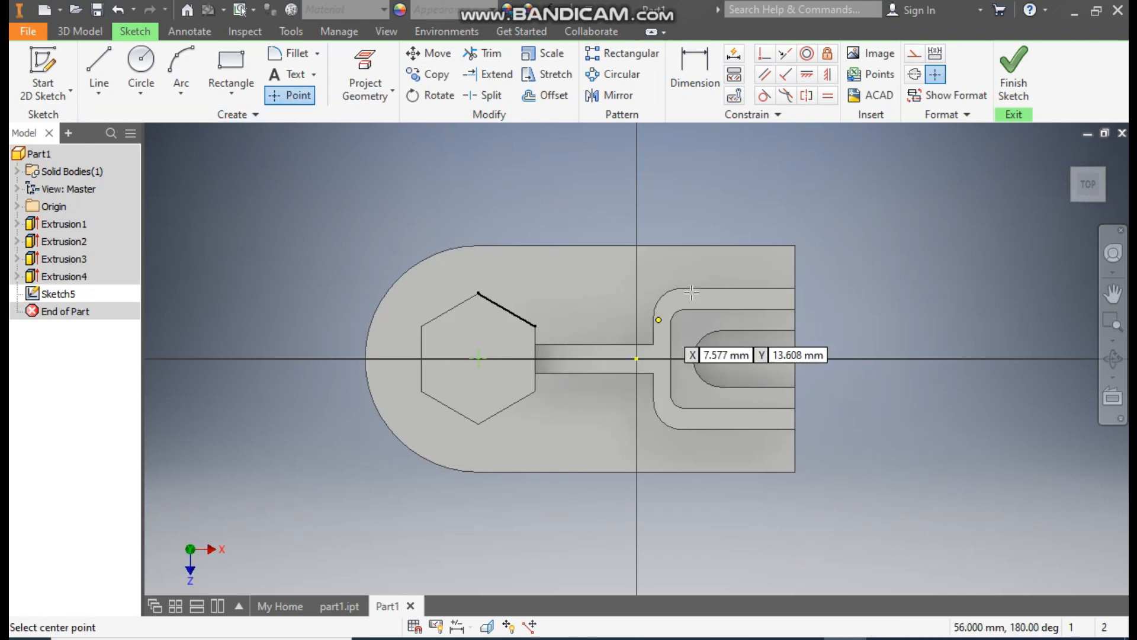
- Constrain the point vertically to the hexagon's corner and horizontally to the sketch origin, and finish the sketch
click(827, 75)
click(479, 293)
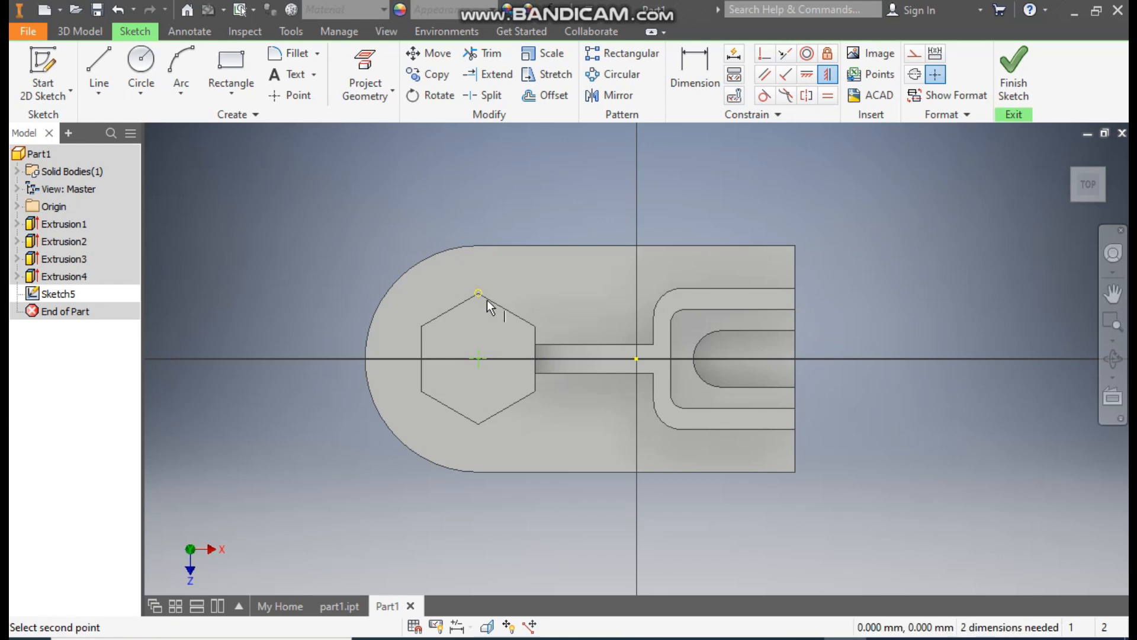
click(478, 359)
click(807, 74)
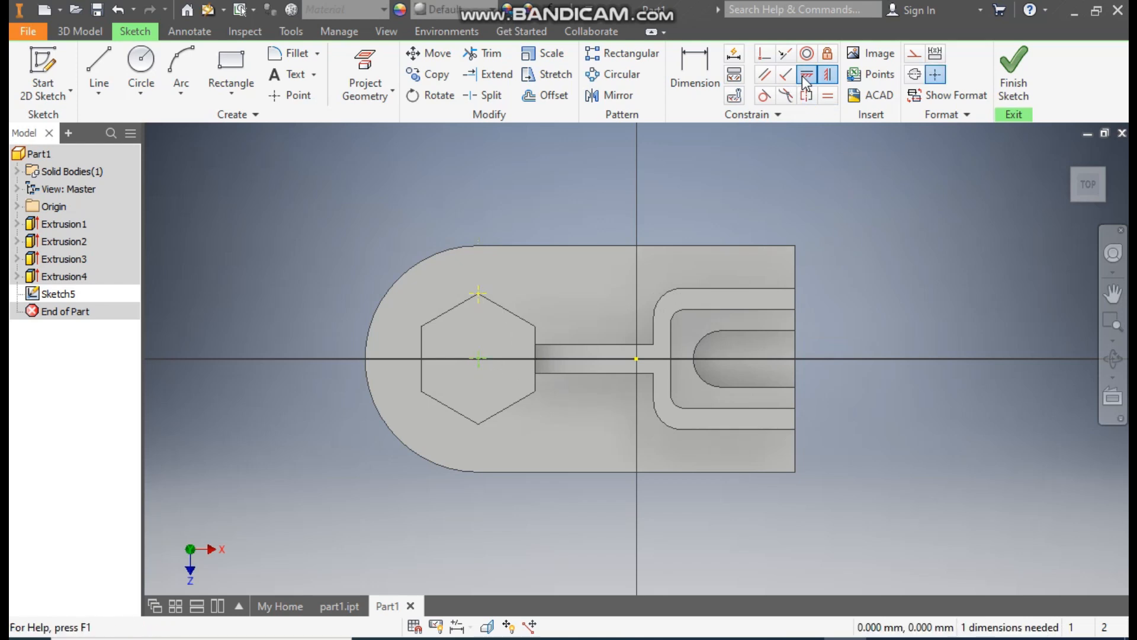
click(636, 359)
click(483, 361)
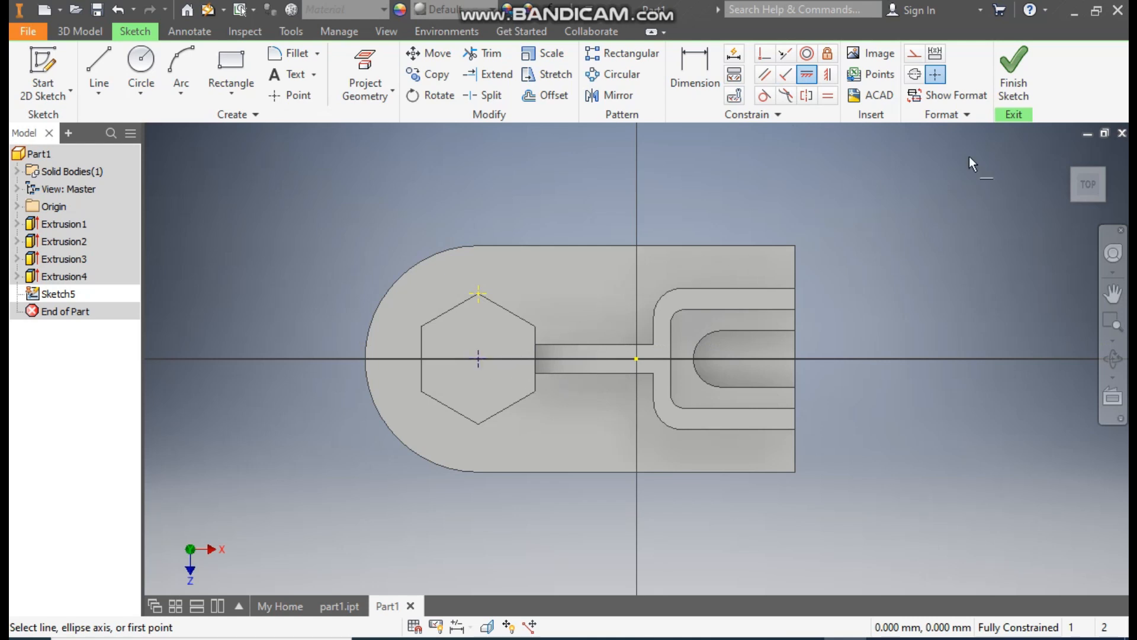
click(1013, 71)
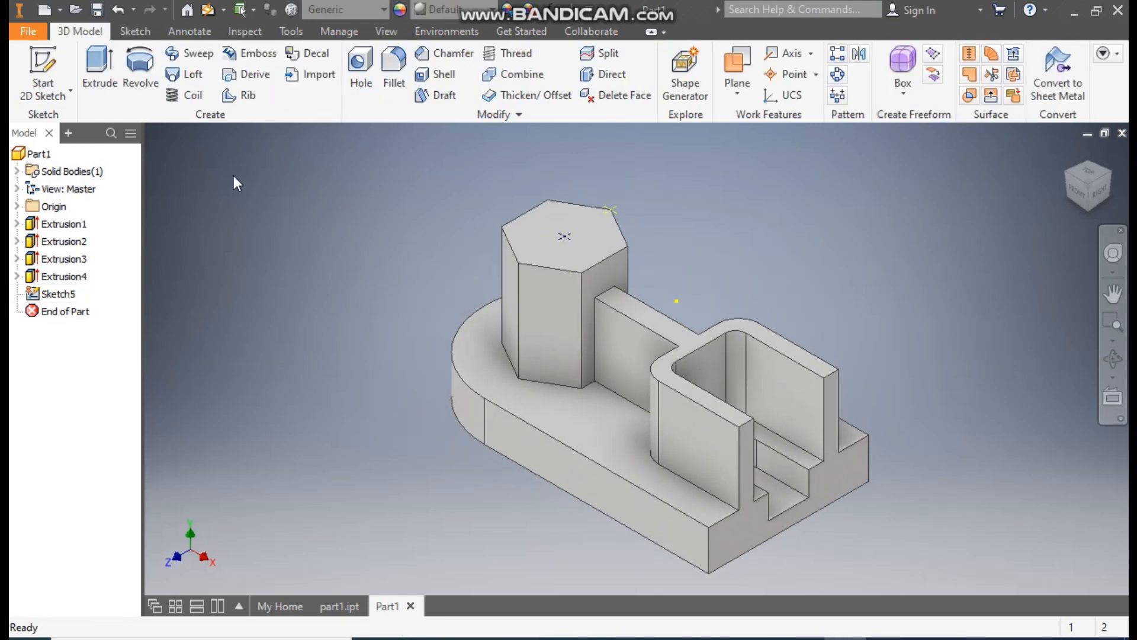
- Create a simple hole at only the boss's centre point, 20 mm in diameter with a distance termination of 55 mm
click(362, 64)
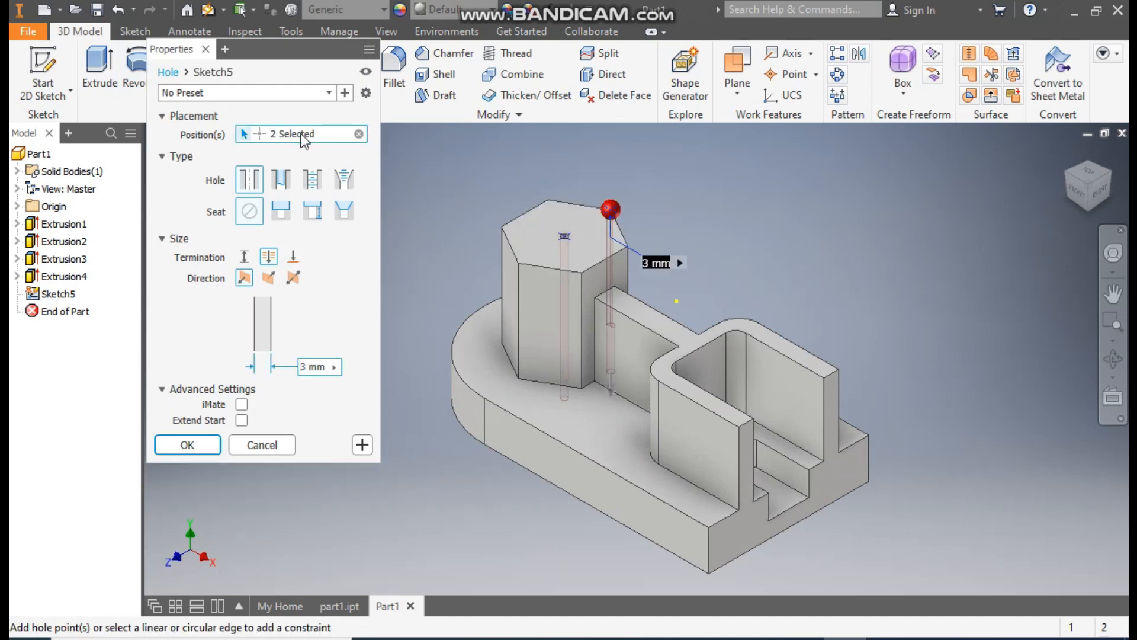
click(359, 134)
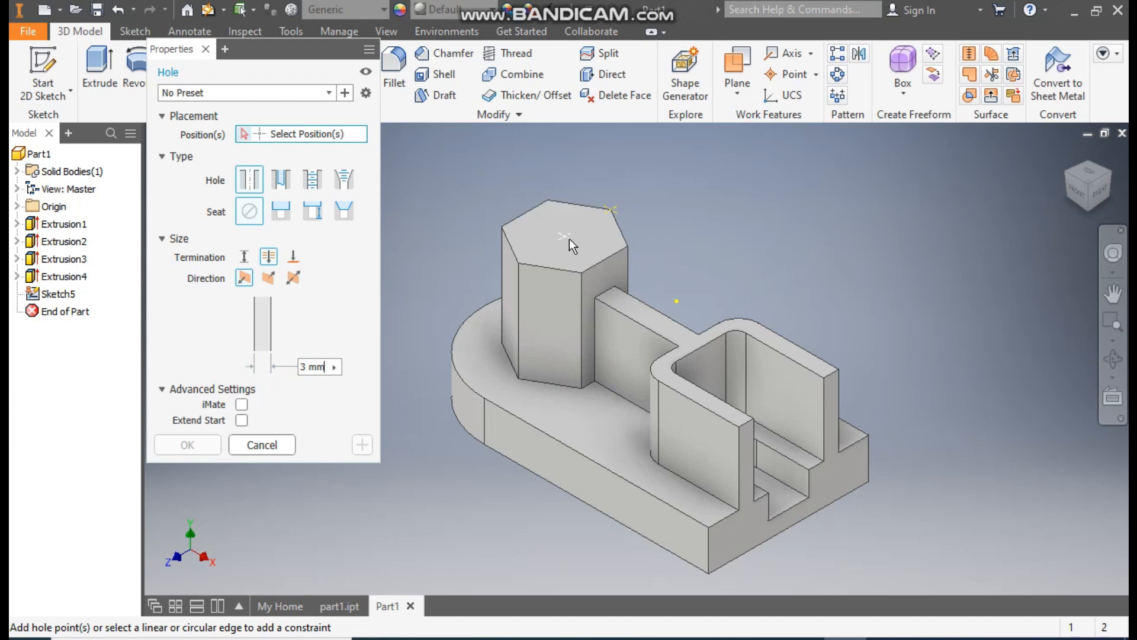
click(566, 236)
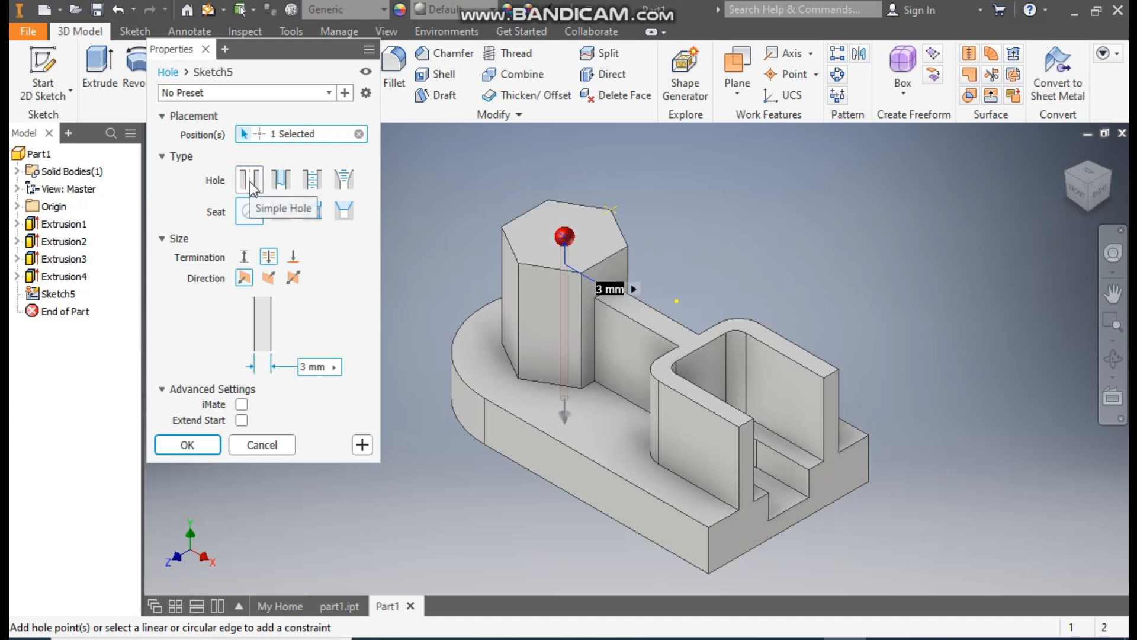
click(249, 256)
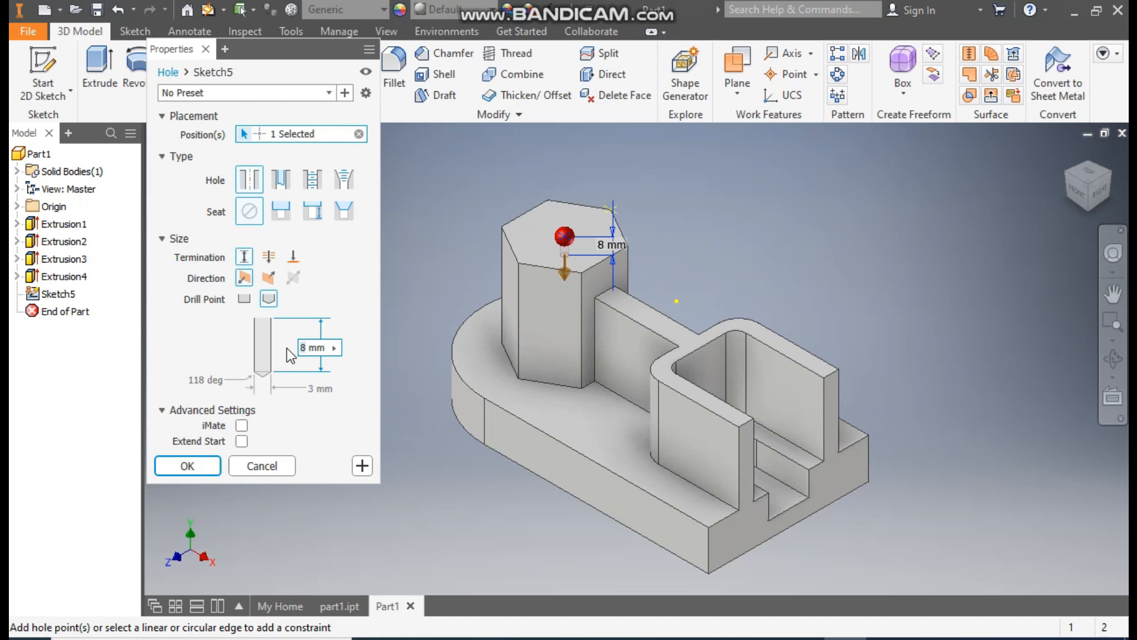
text(55)
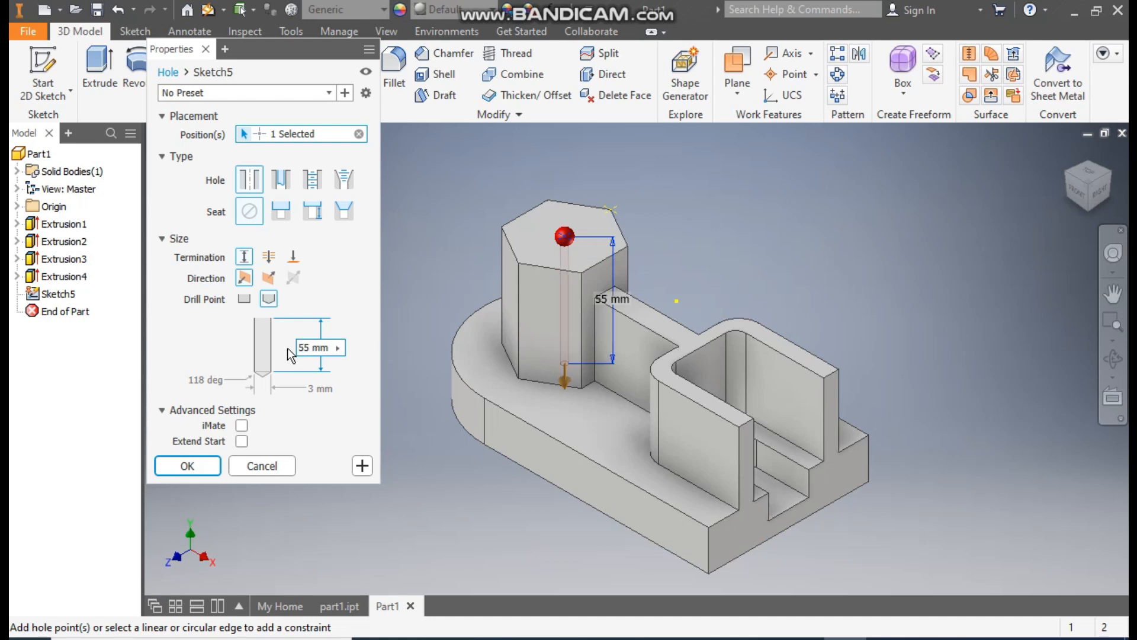
click(311, 386)
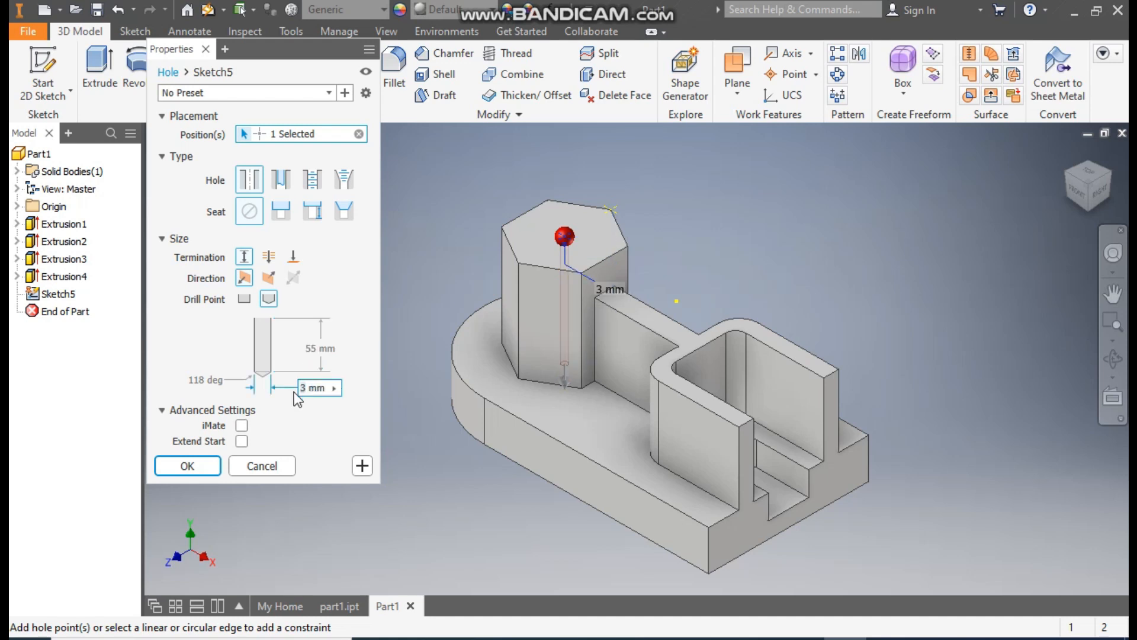
key(BackSpace)
text(20)
click(191, 467)
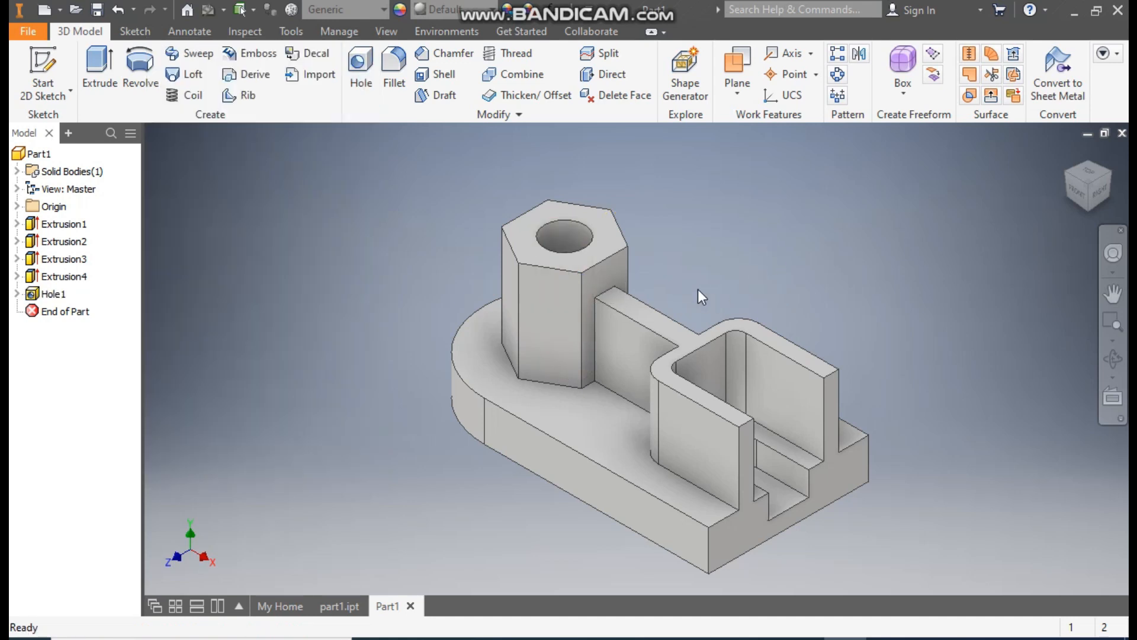
- Start a sketch on the rib's top face and place a point on it about 71 mm from the plate's straight edge
click(648, 309)
click(773, 296)
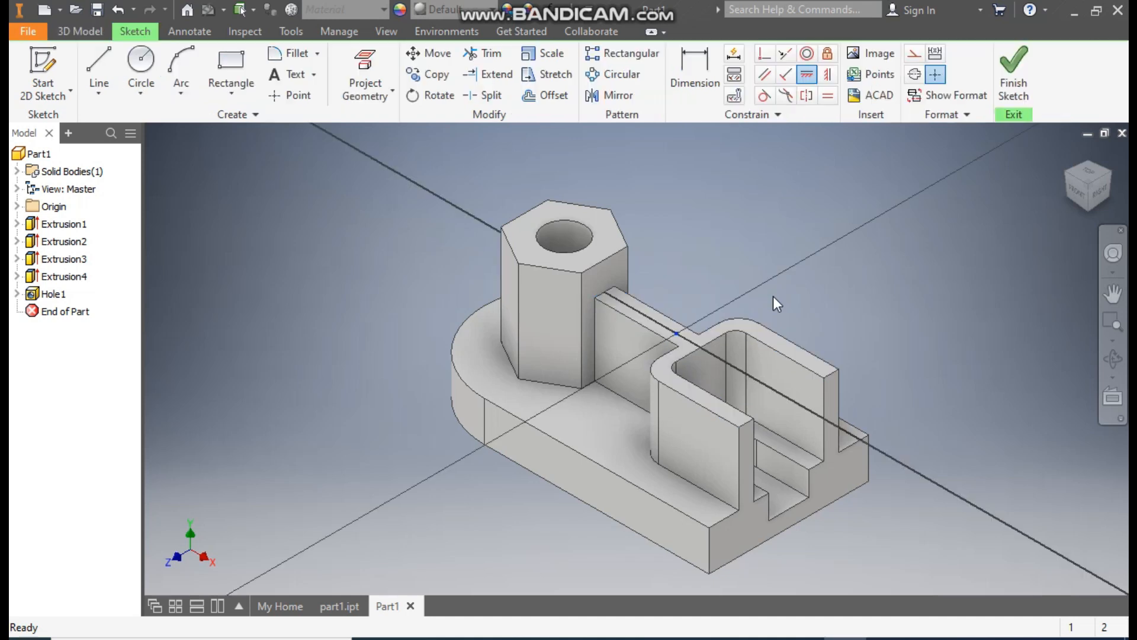
click(299, 97)
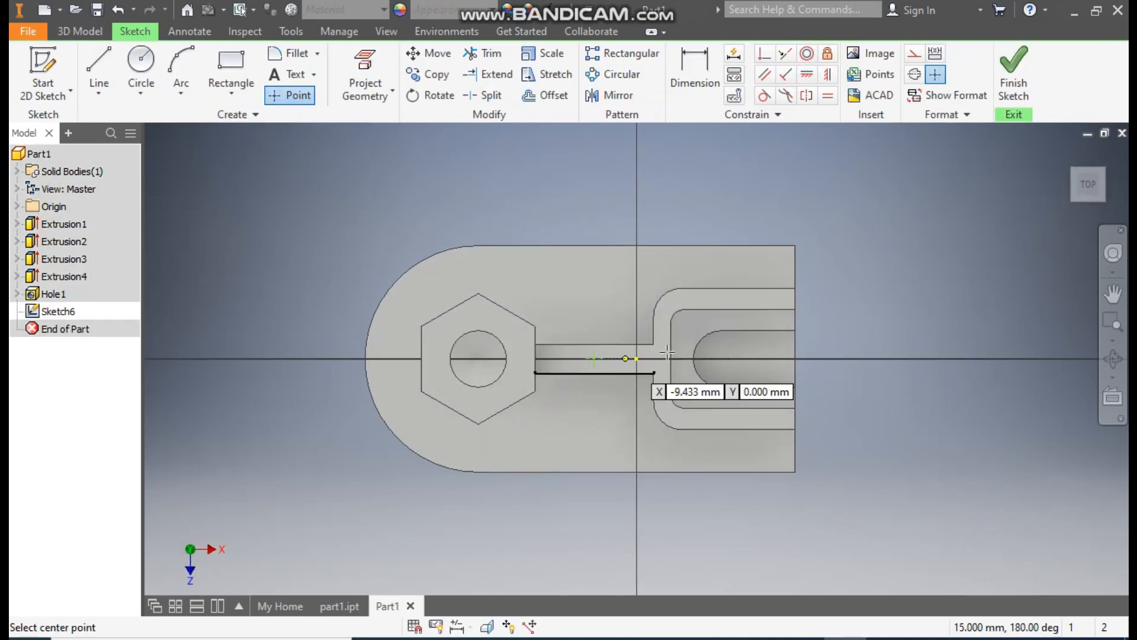
- Dimension the rib point 72 mm from the plate's straight edge
click(695, 94)
click(799, 351)
click(727, 150)
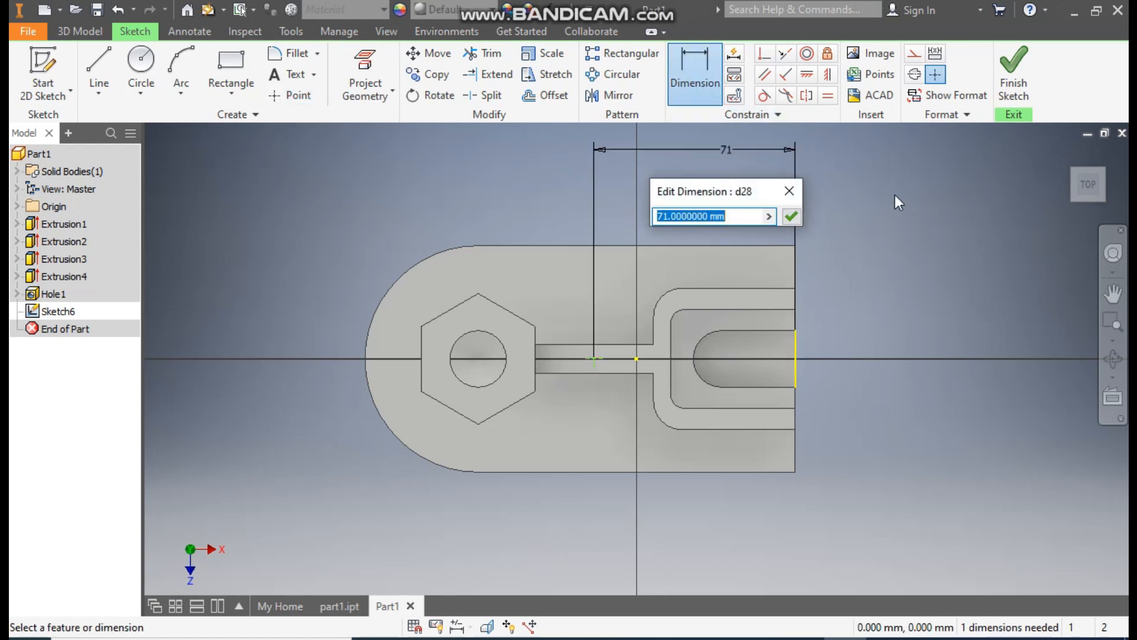
text(72)
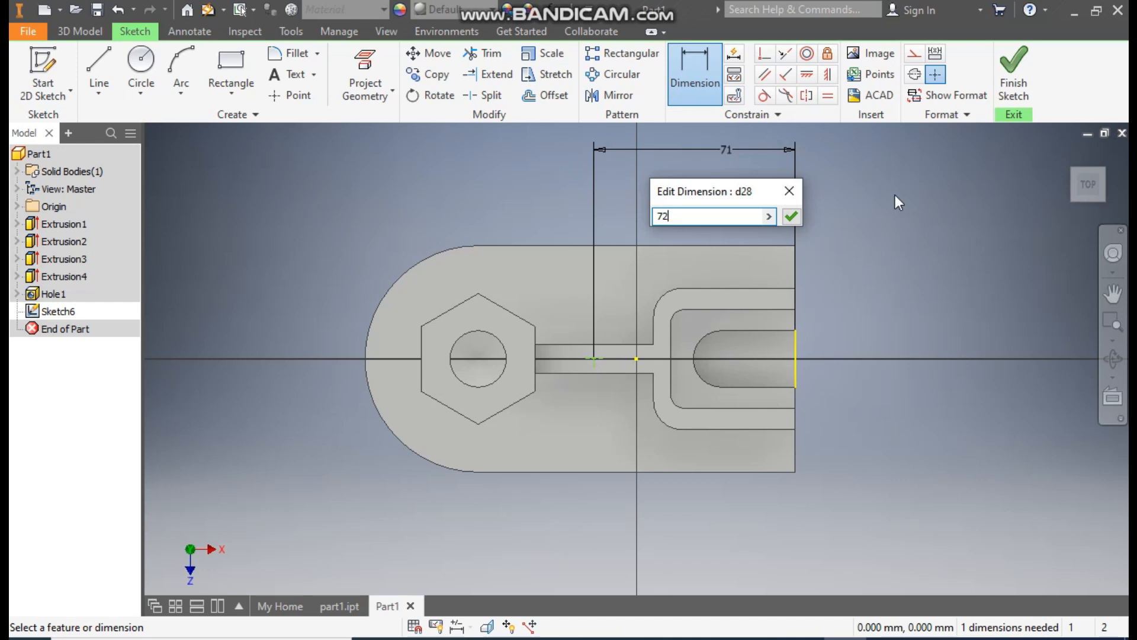
key(Return)
key(Escape)
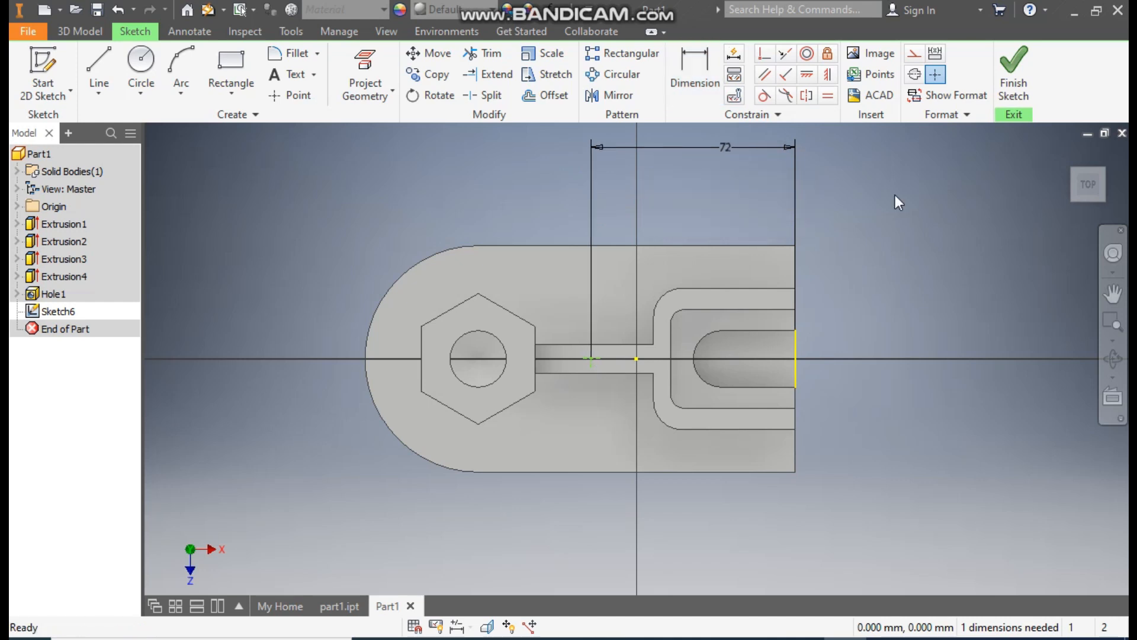
- Constrain the rib point horizontally to the sketch origin and finish the sketch
click(807, 74)
click(637, 358)
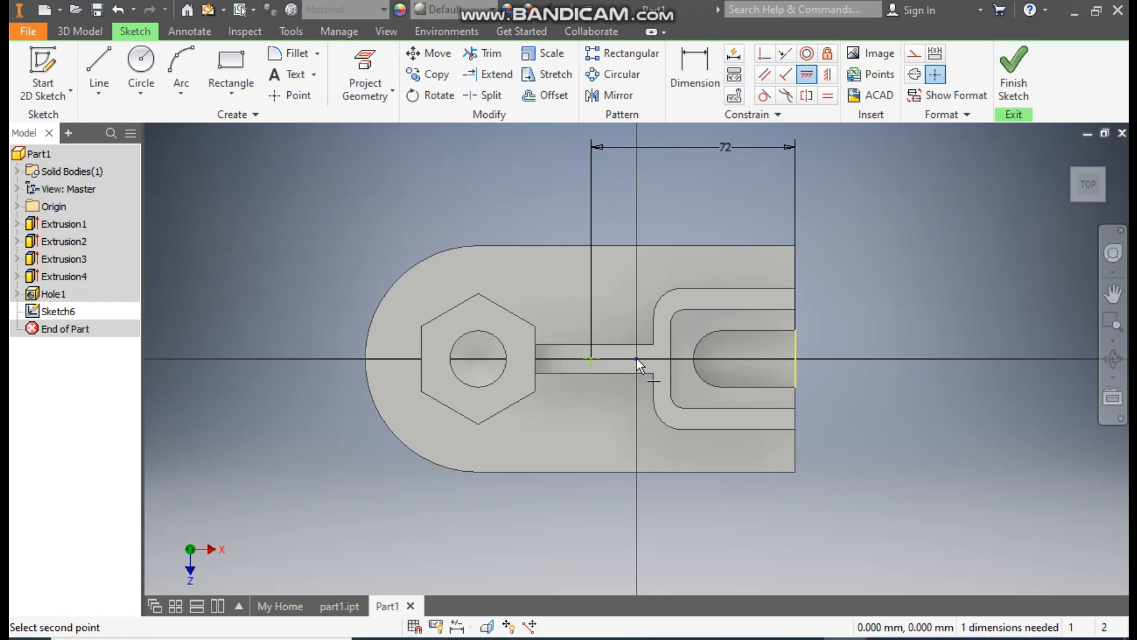
click(592, 359)
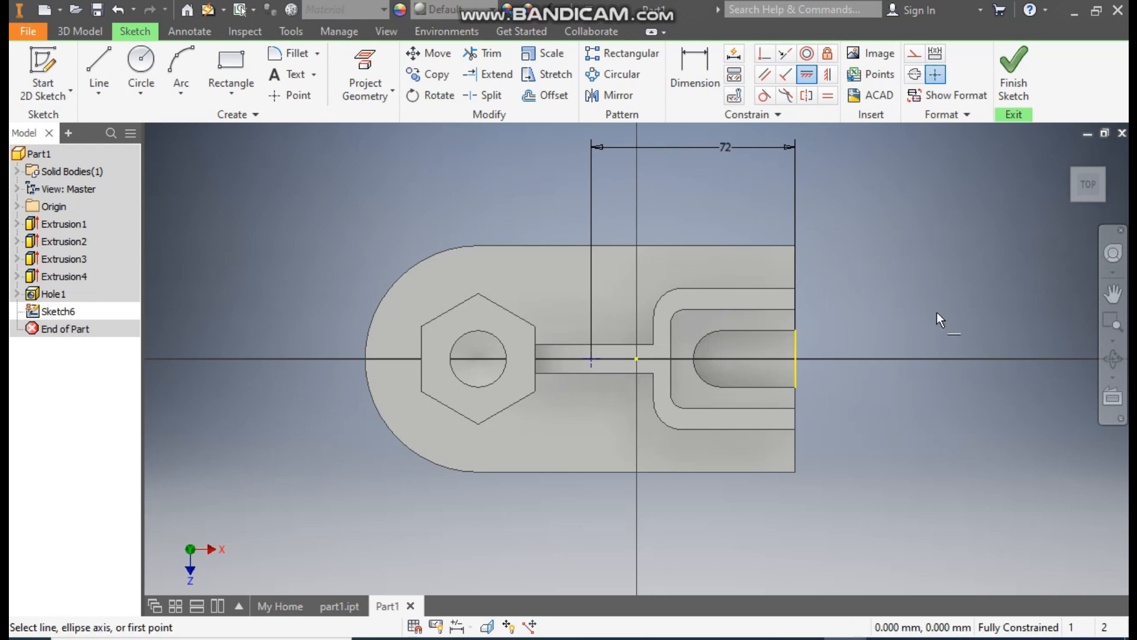
key(Escape)
click(1001, 71)
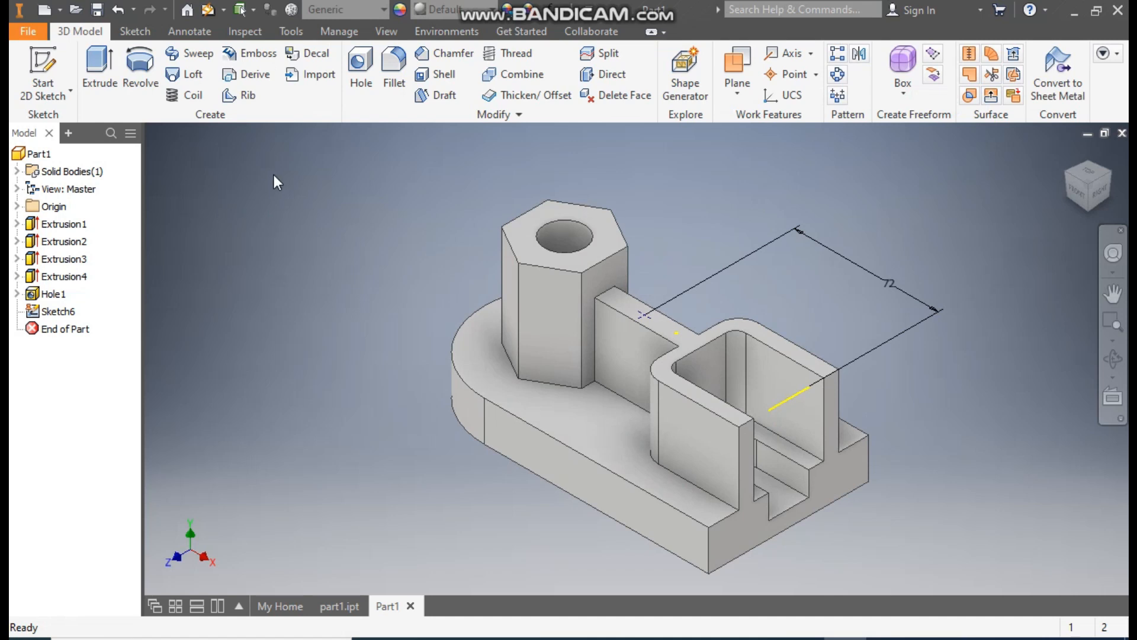
- Create a simple hole at the rib point, 6 mm in diameter with a distance termination of 20 mm
click(361, 66)
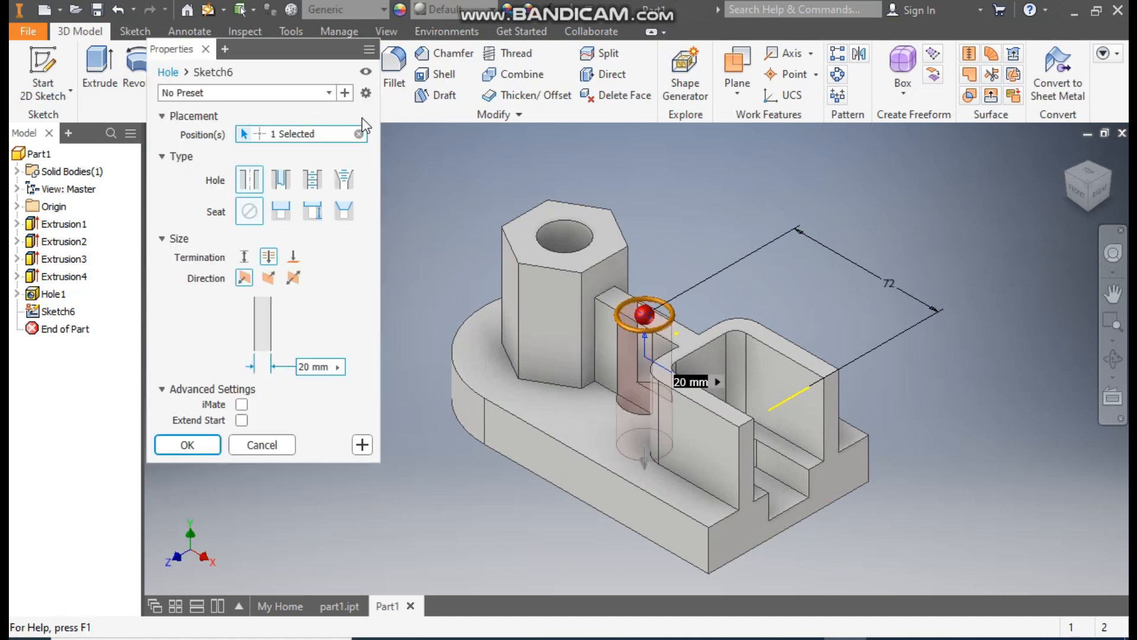
click(243, 257)
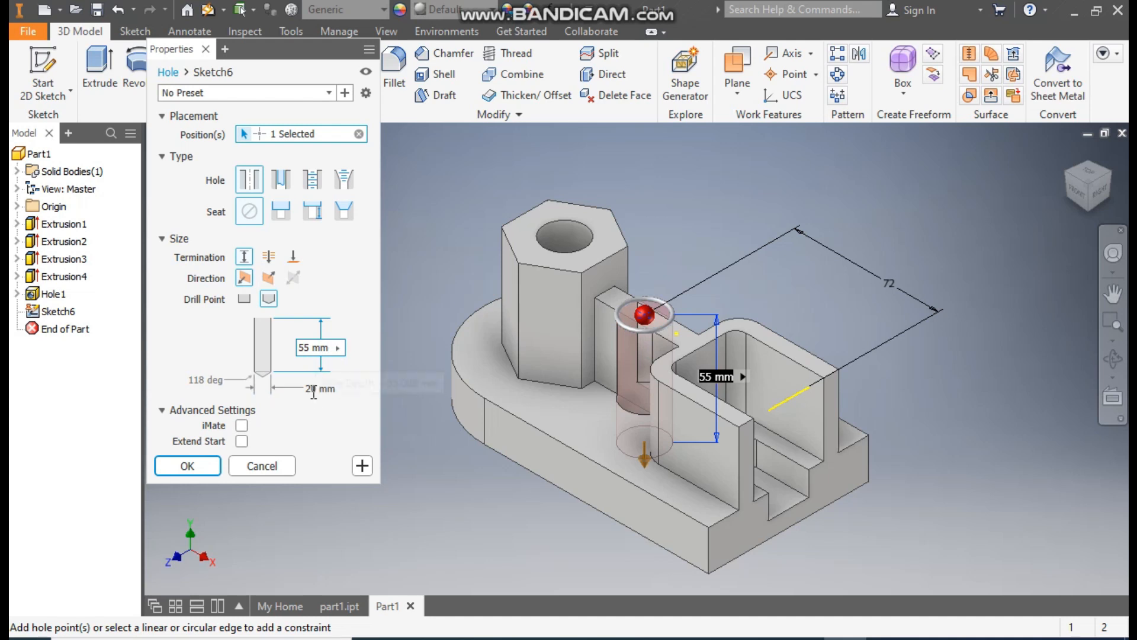
click(313, 389)
drag(312, 395, 299, 400)
text(6)
click(312, 348)
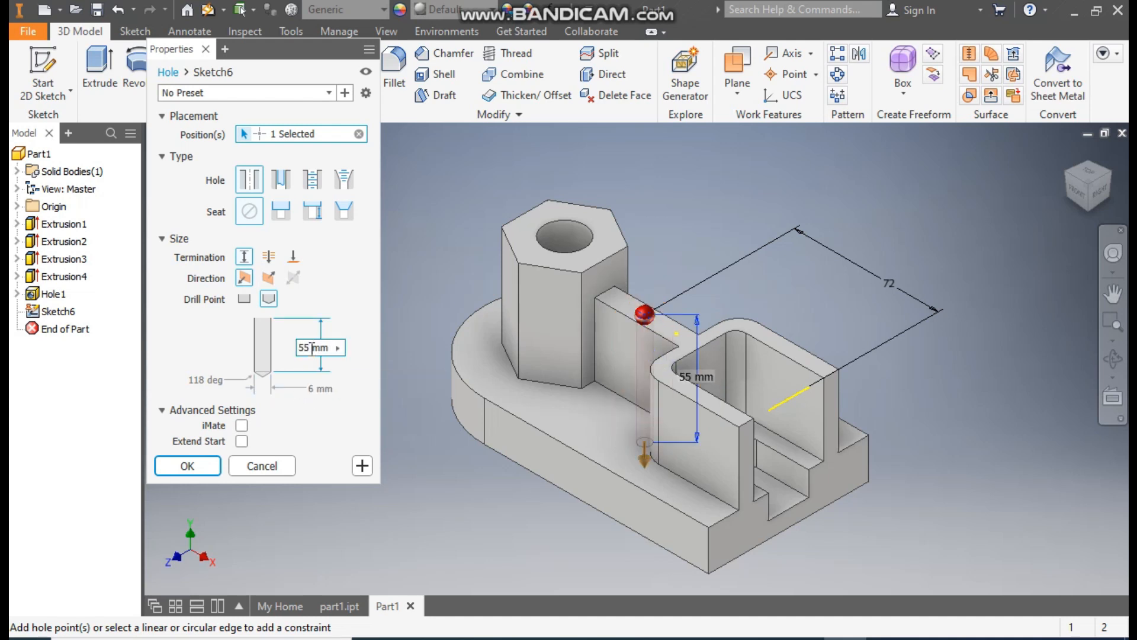
text(20)
click(199, 466)
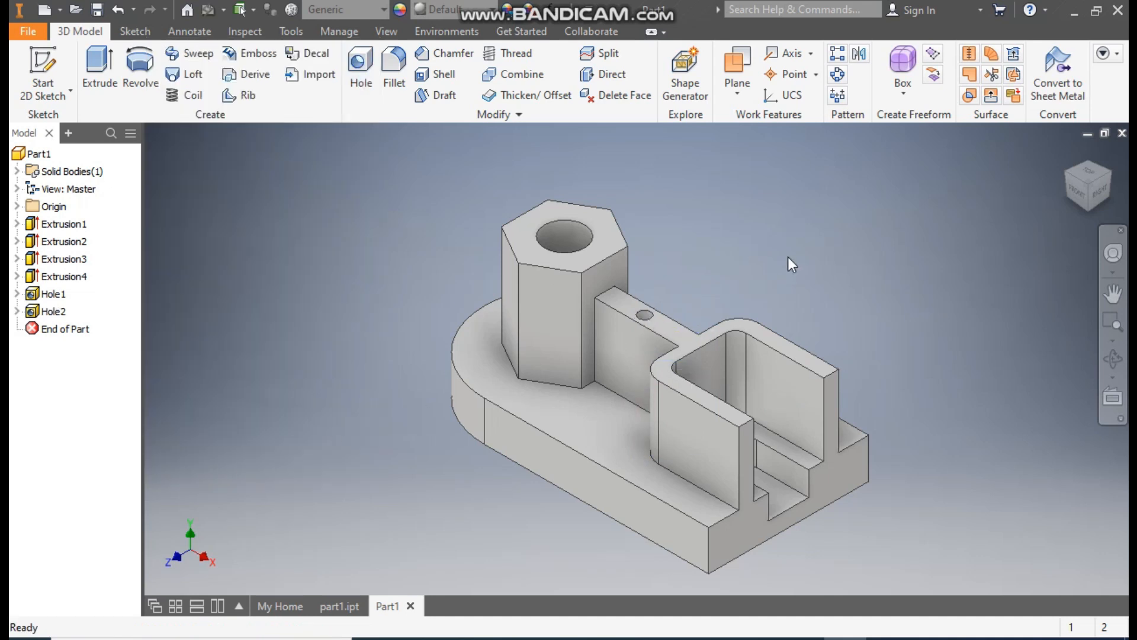
- Examine the support ribs around the hexagonal boss in part1.ipt from above, and return to the Part1 model
click(334, 605)
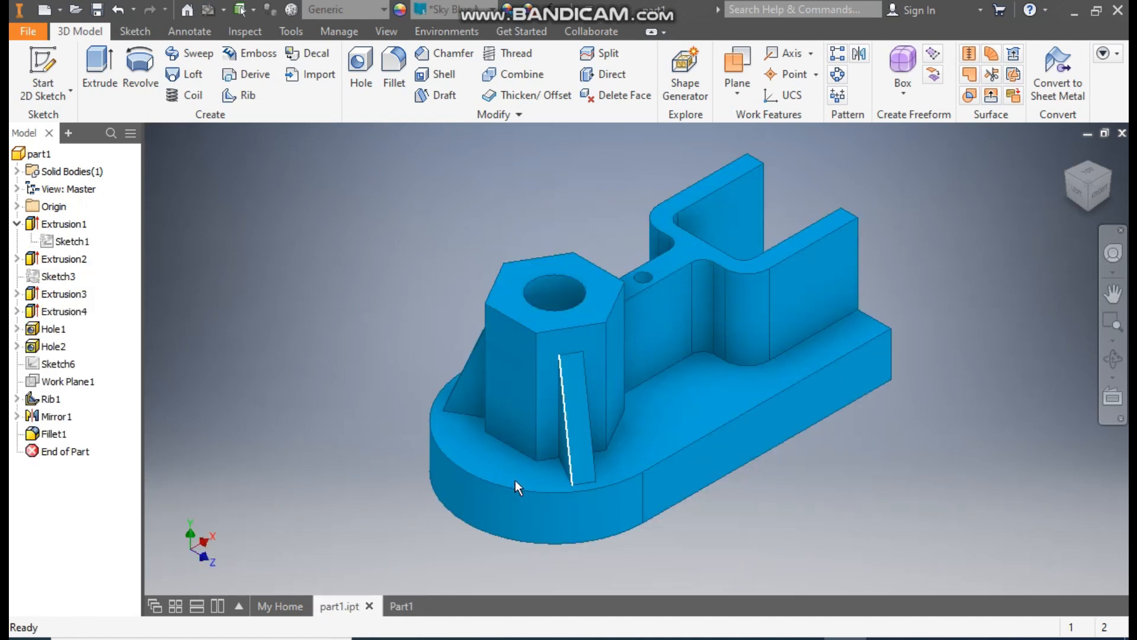
click(1087, 173)
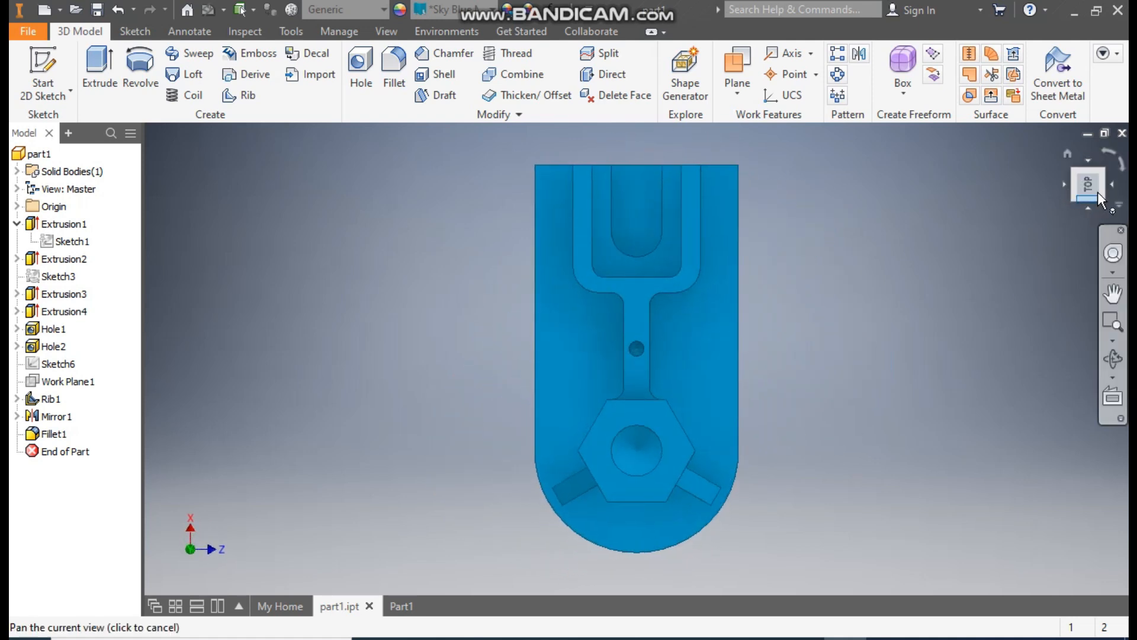
click(1117, 161)
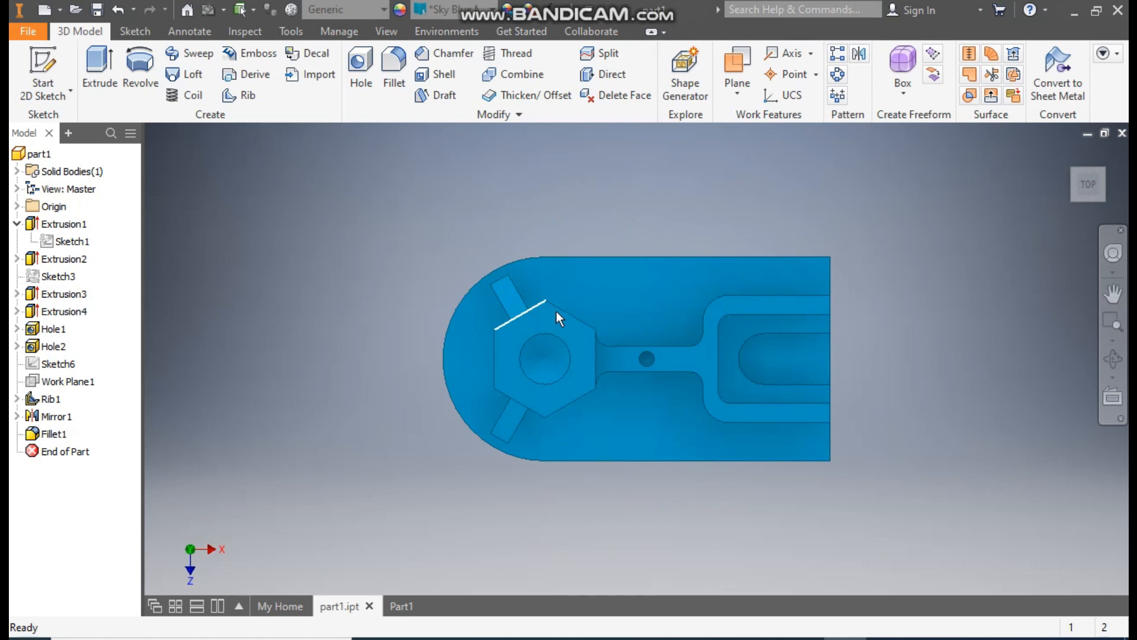
click(1068, 152)
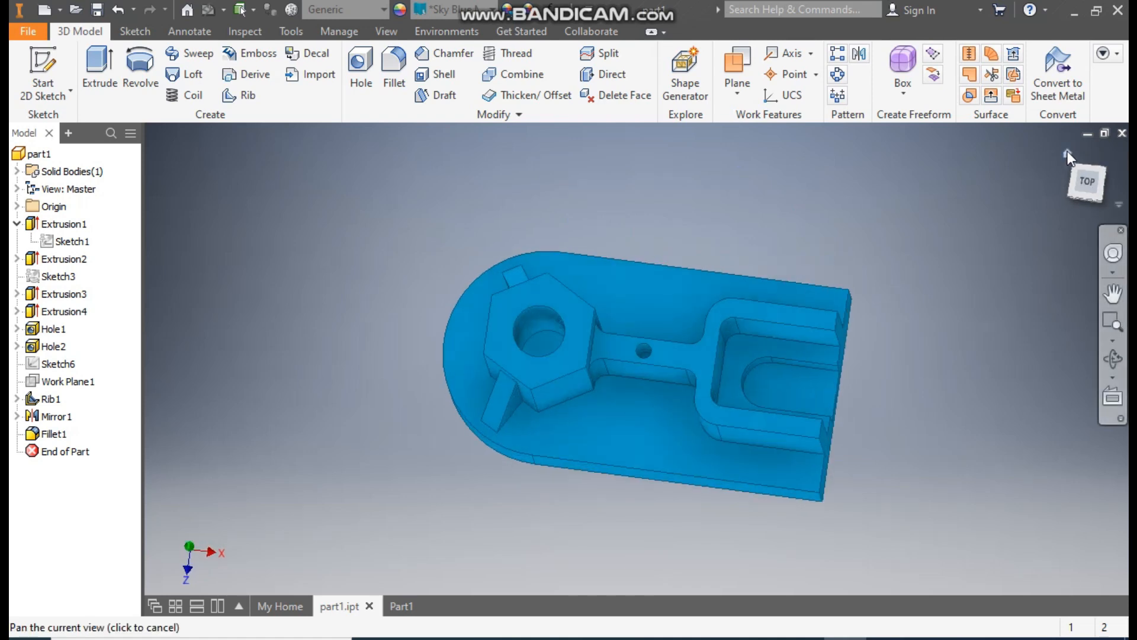
click(399, 606)
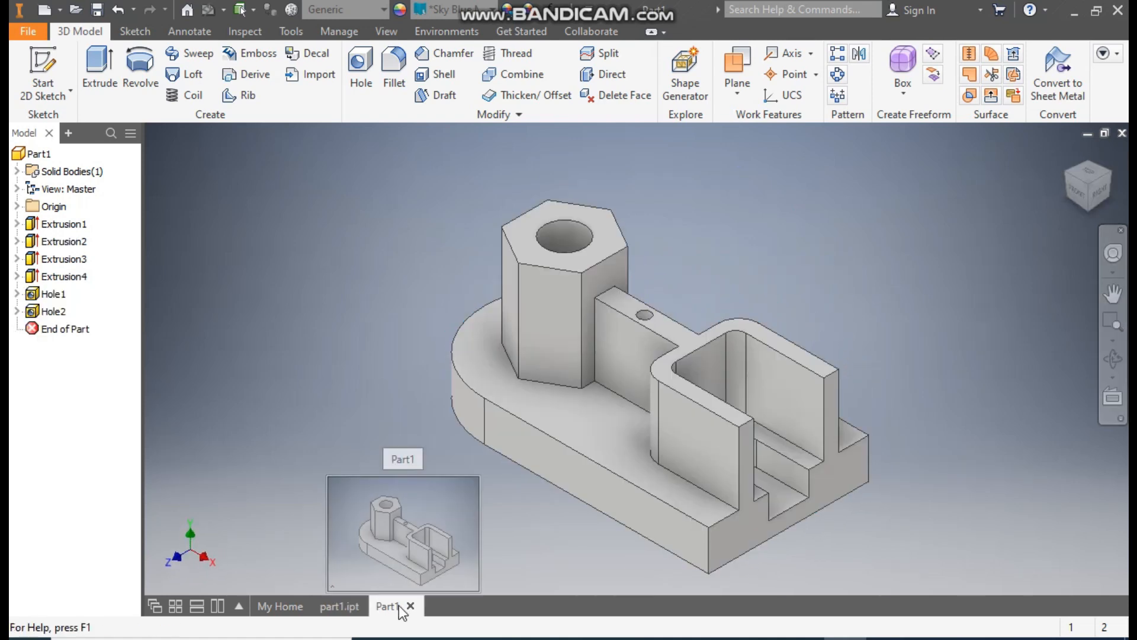
- Start a sketch on the base plate's top face and draw a vertical line about 72 mm long upward from the boss centre
click(532, 403)
key(s)
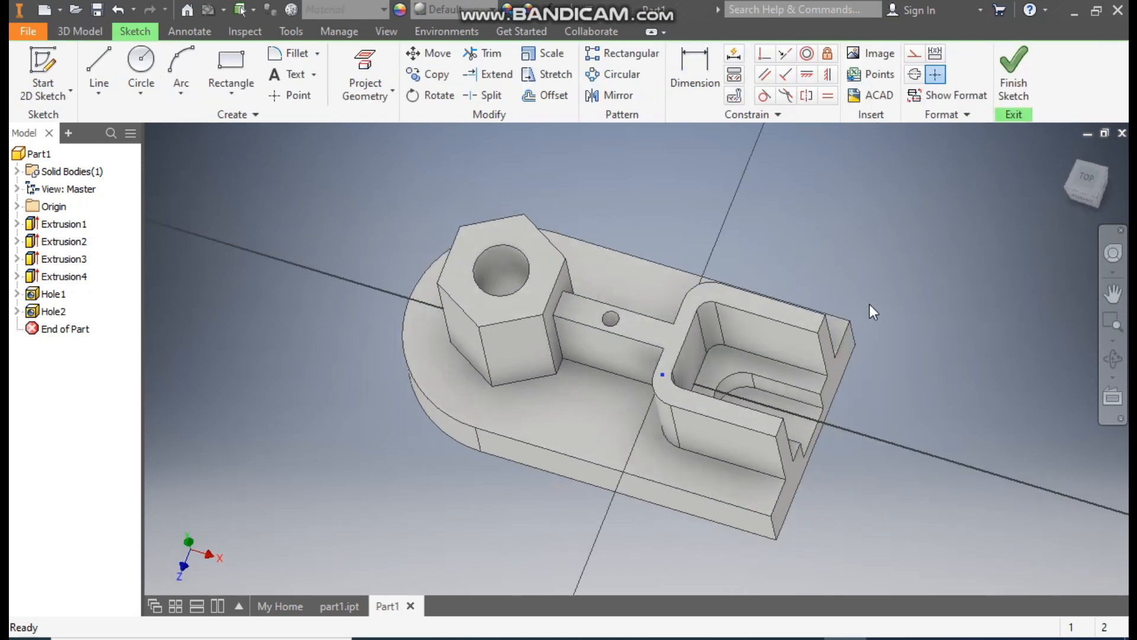
click(99, 62)
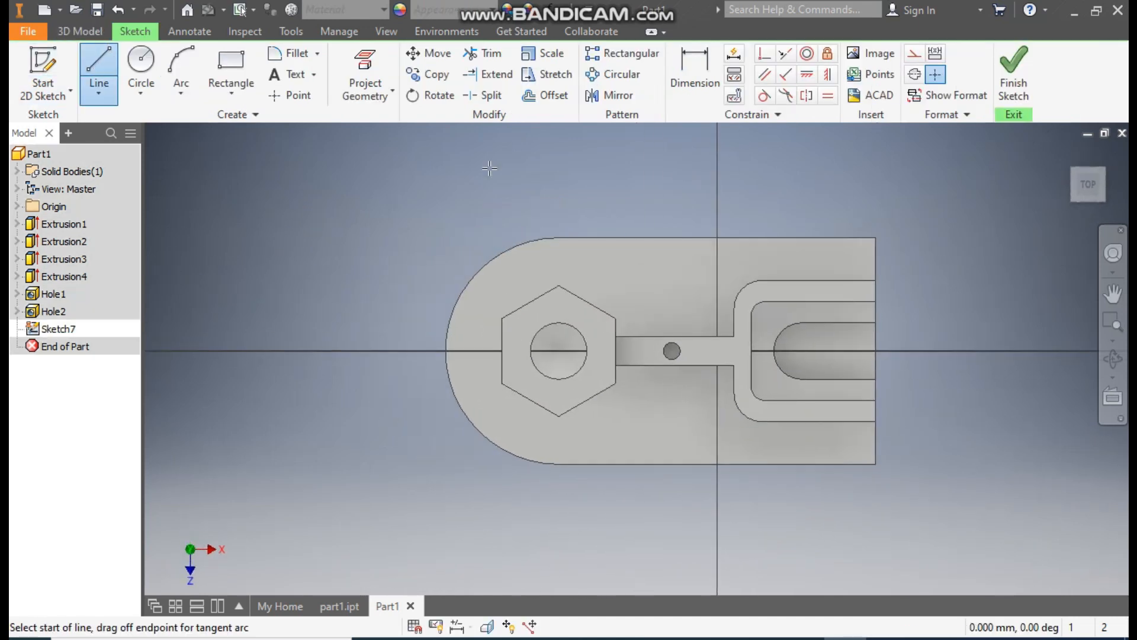
click(559, 350)
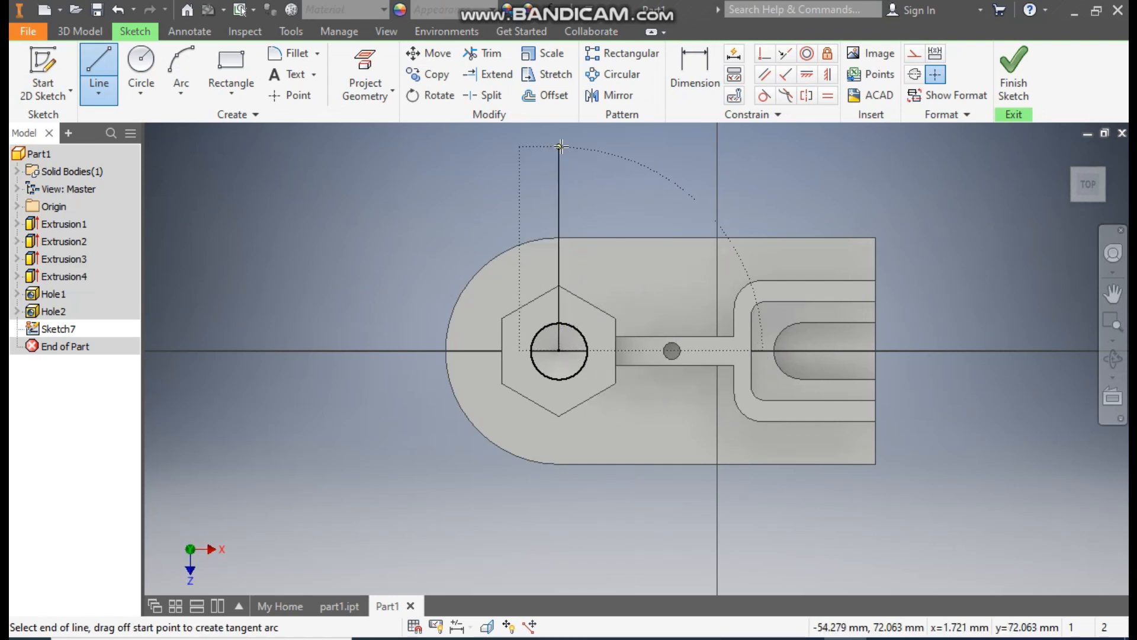
click(559, 146)
key(Escape)
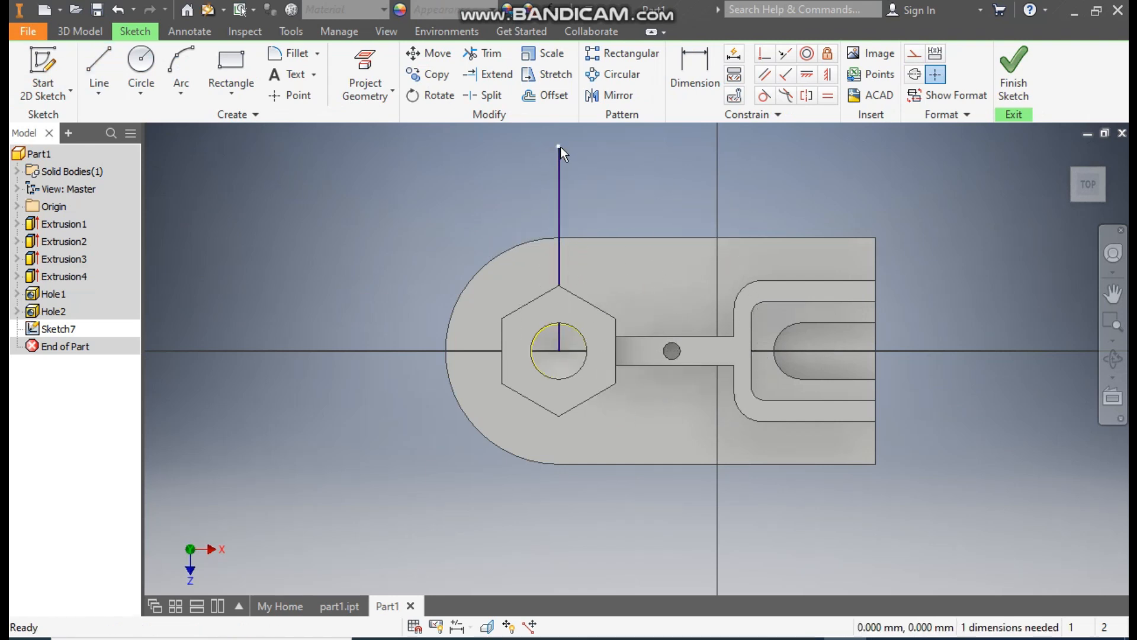
- Draw a second line from the boss centre past the plate's rounded end, slanted about 40° from the vertical line
click(97, 55)
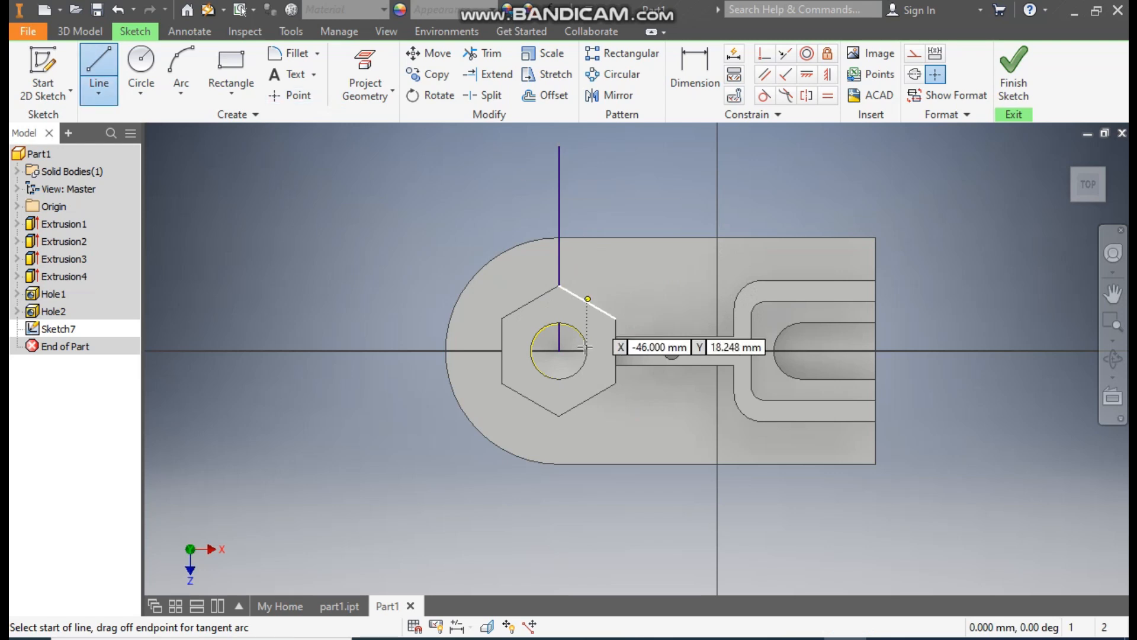
click(558, 351)
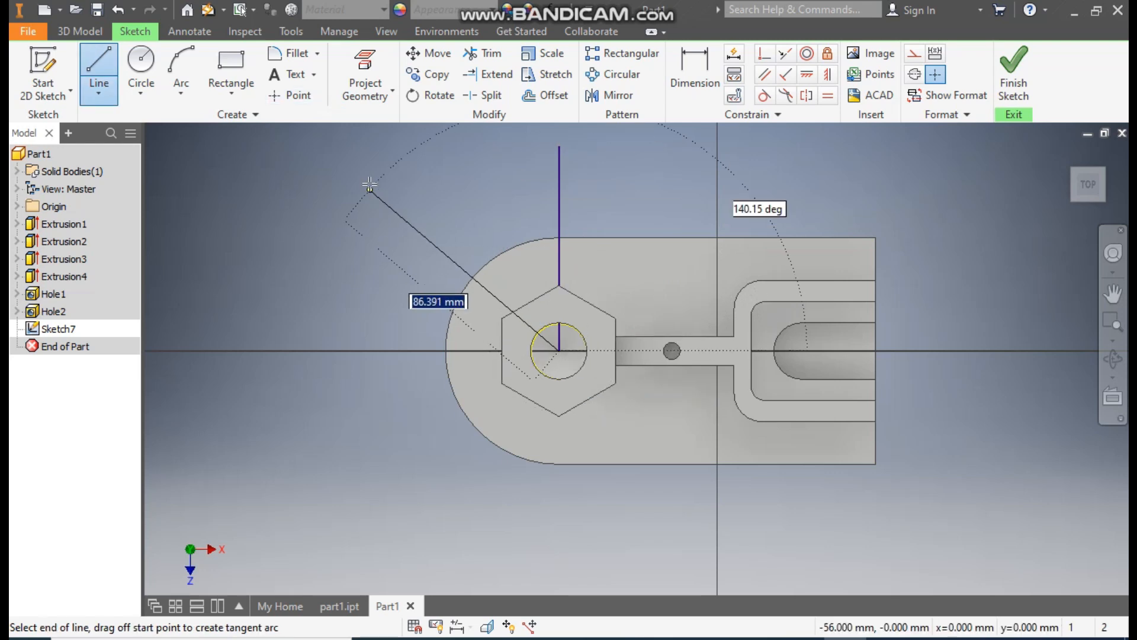
click(387, 148)
key(Escape)
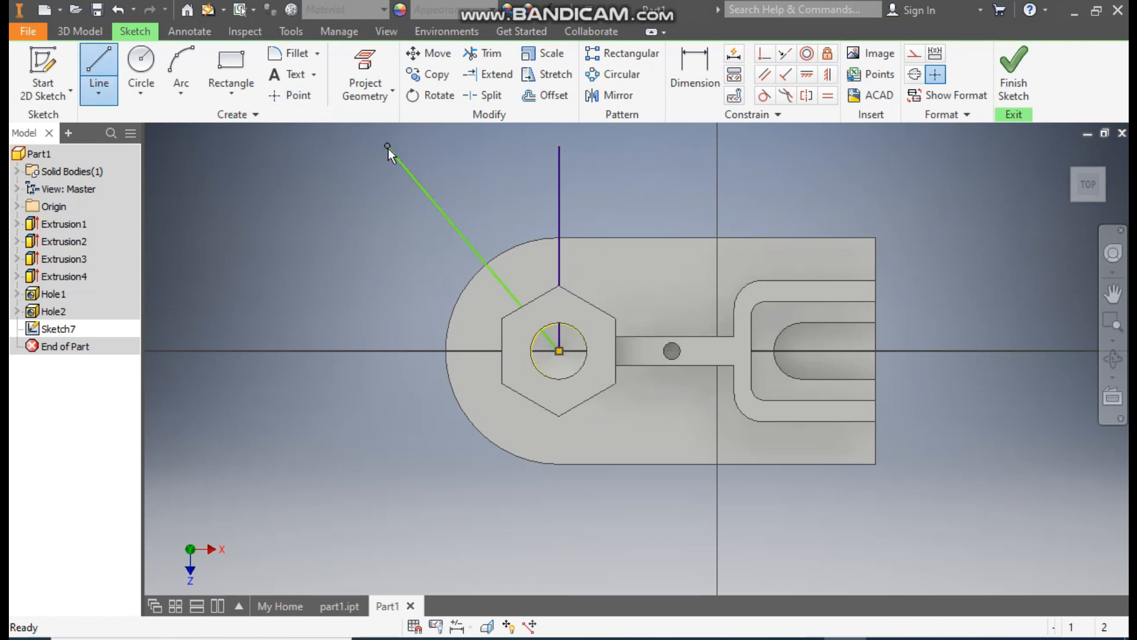
- Dimension the angle between the slanted line and the vertical line as 30°
click(700, 68)
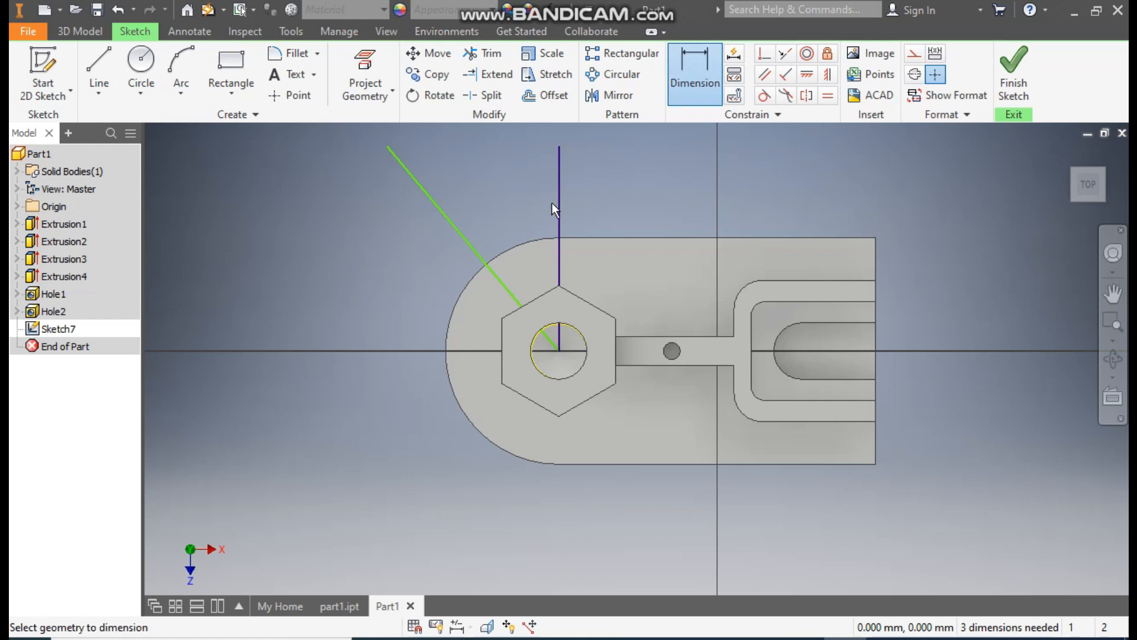
click(457, 228)
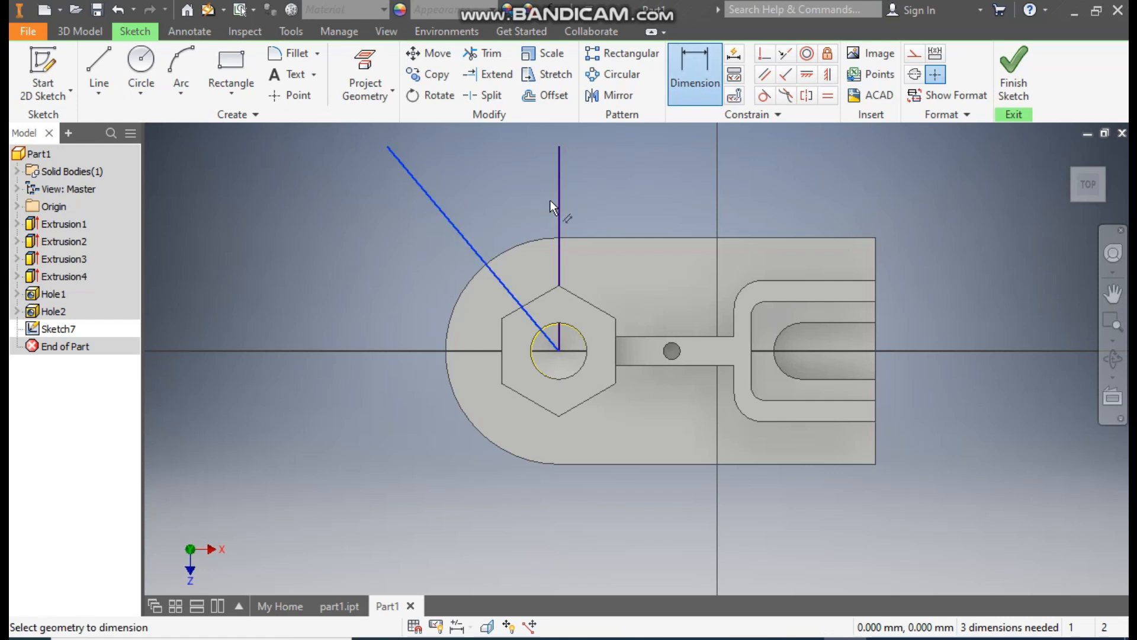
click(510, 205)
text(30)
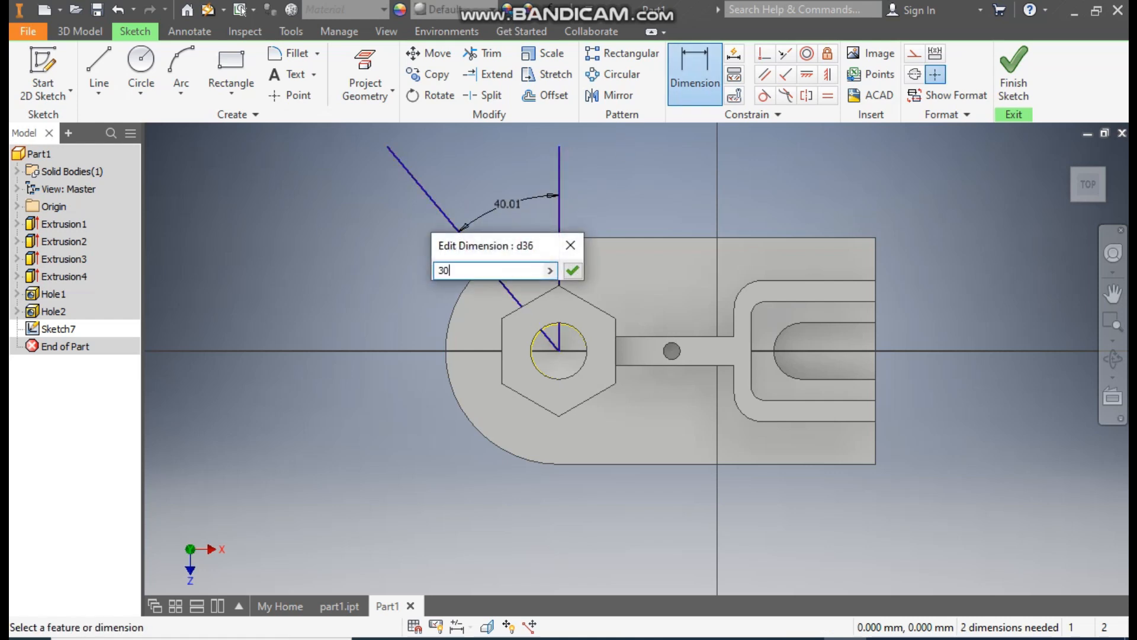
key(Return)
key(Escape)
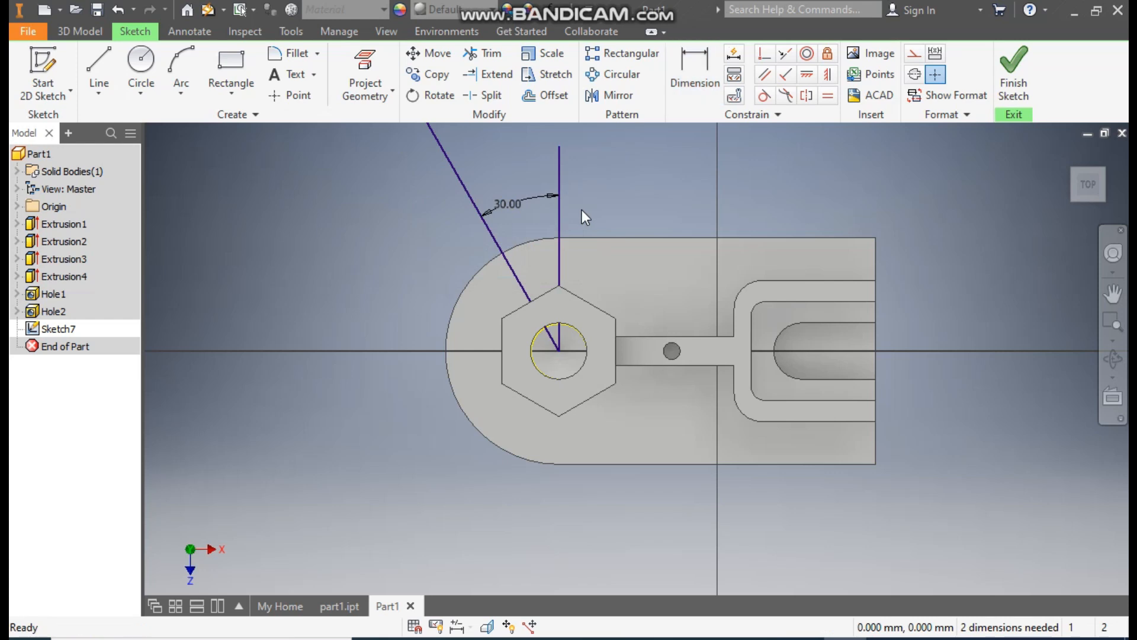
- Convert both lines from the boss centre to construction geometry and finish the sketch
mouse_move(582, 209)
middle_down()
mouse_move(598, 228)
mouse_move(593, 291)
middle_up()
mouse_move(667, 180)
mouse_down()
mouse_move(434, 444)
mouse_move(458, 511)
mouse_up()
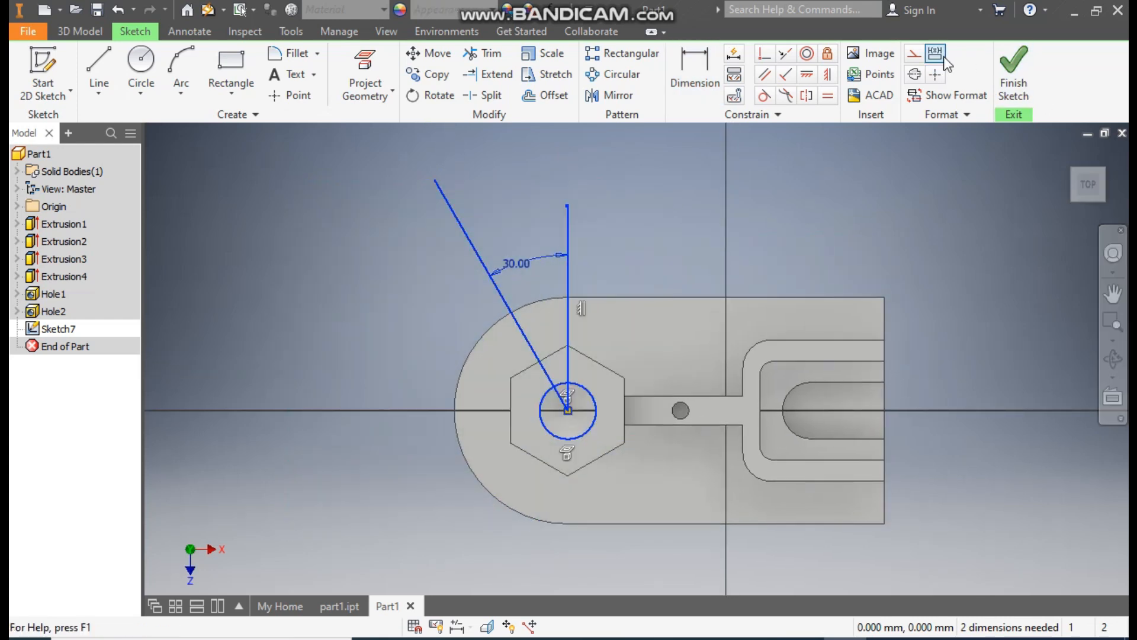
click(914, 54)
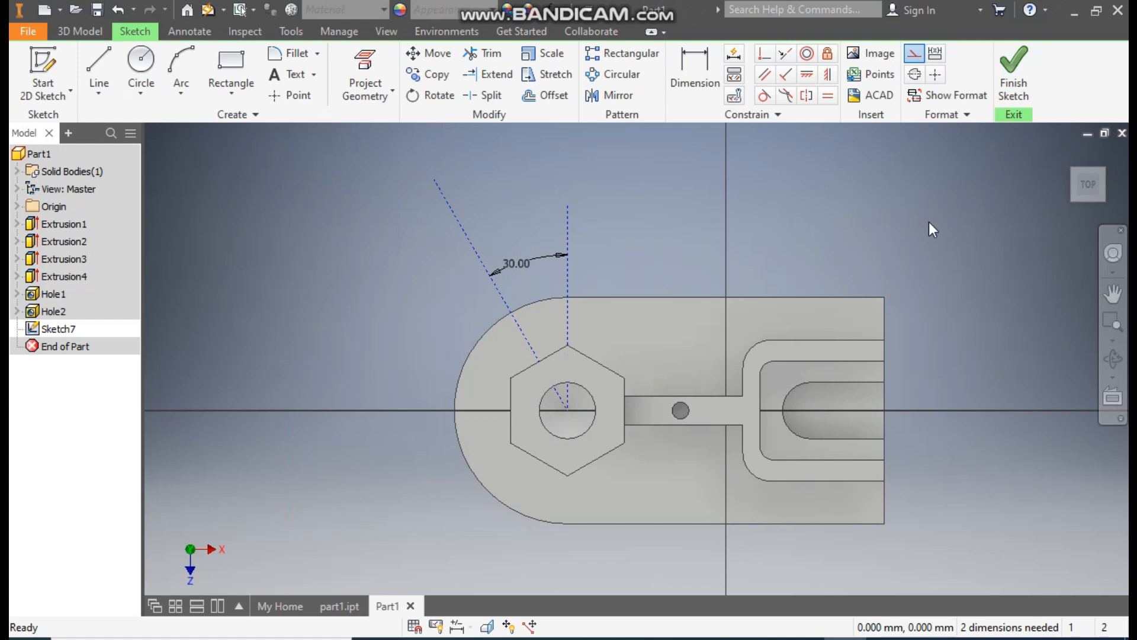
click(1009, 72)
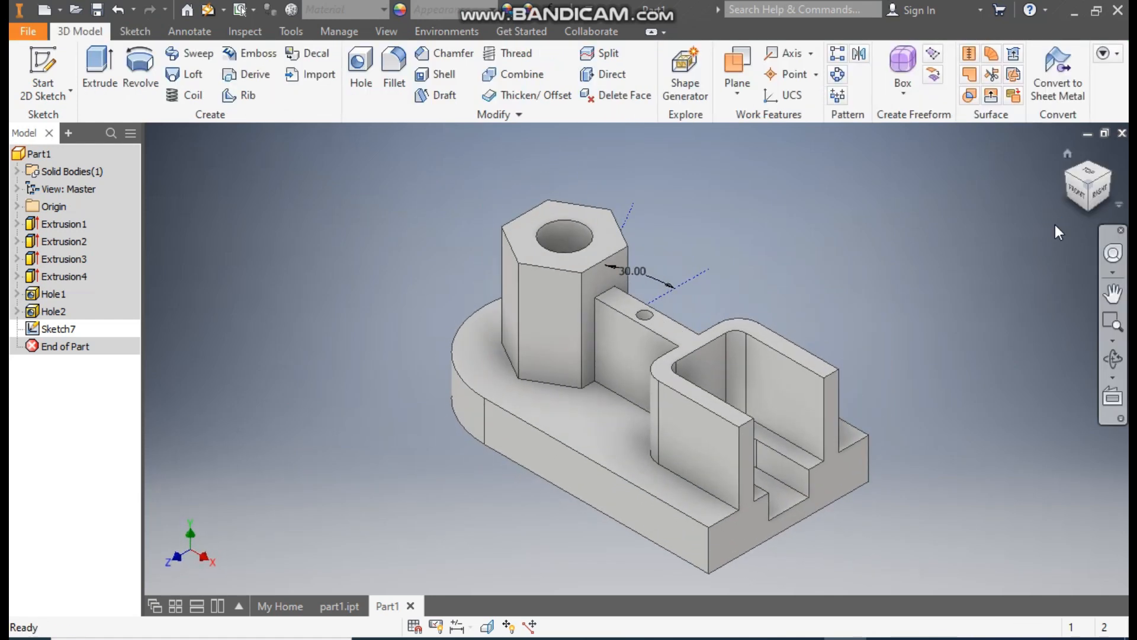
- Create a work plane through the slanted construction line at 90° to the base plate's top face, and start a sketch on it
click(1064, 173)
scroll(571, 439, up, 5)
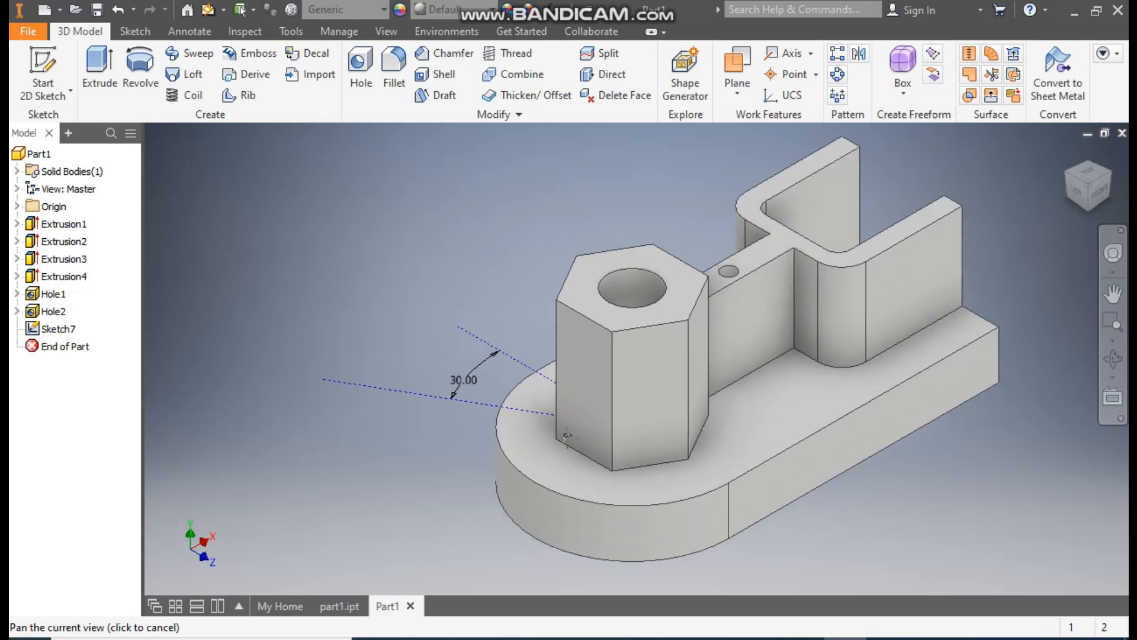
middle_drag(567, 437, 588, 394)
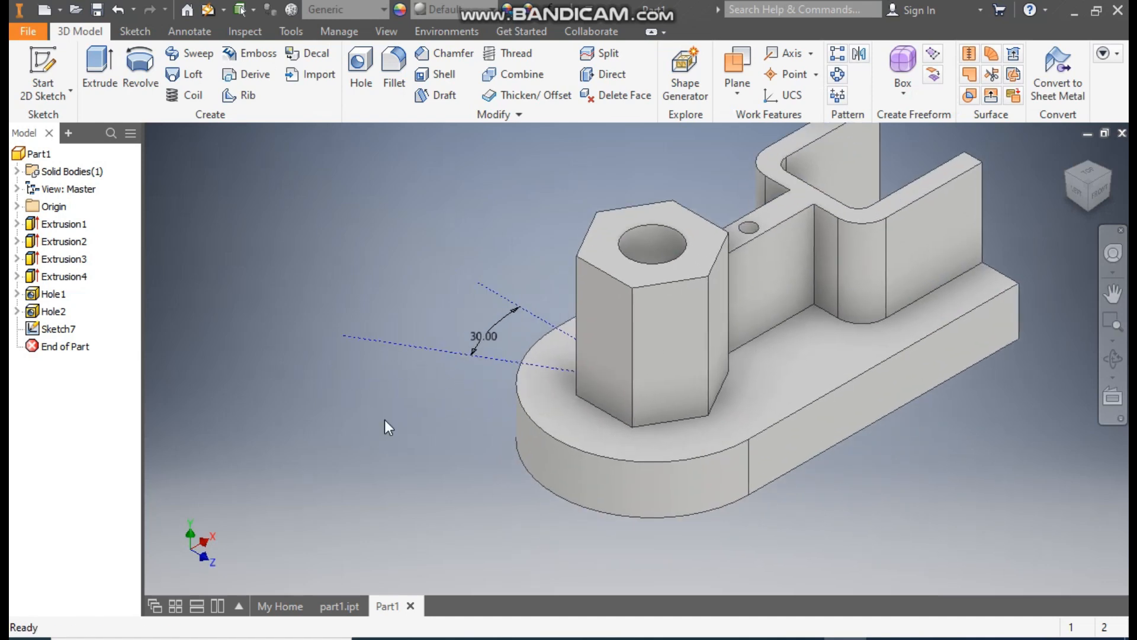
click(737, 63)
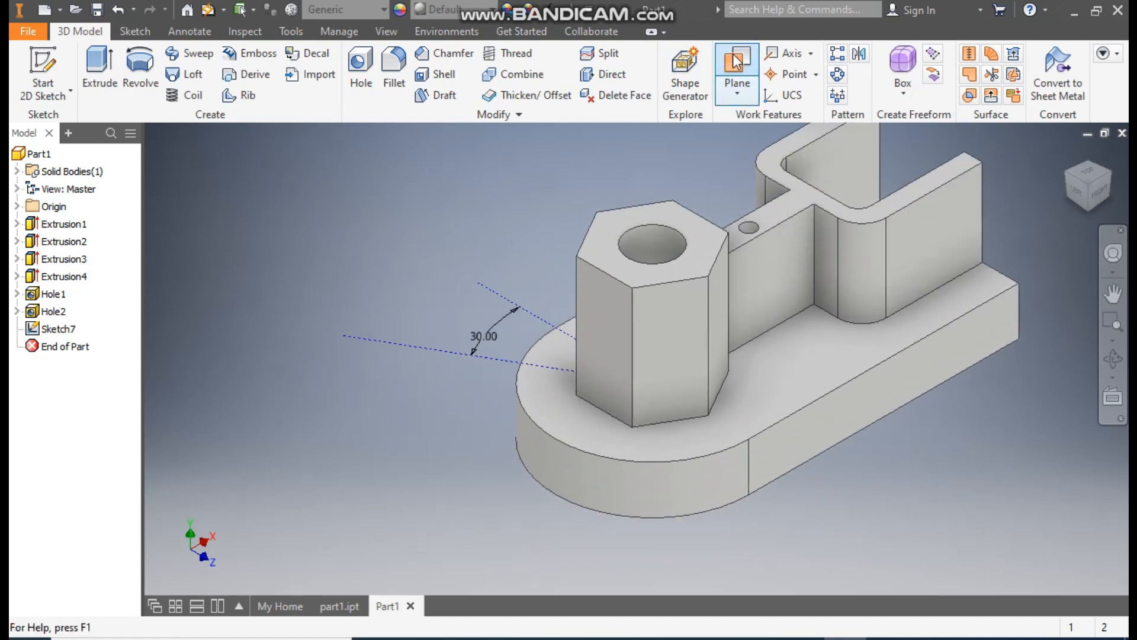
click(552, 411)
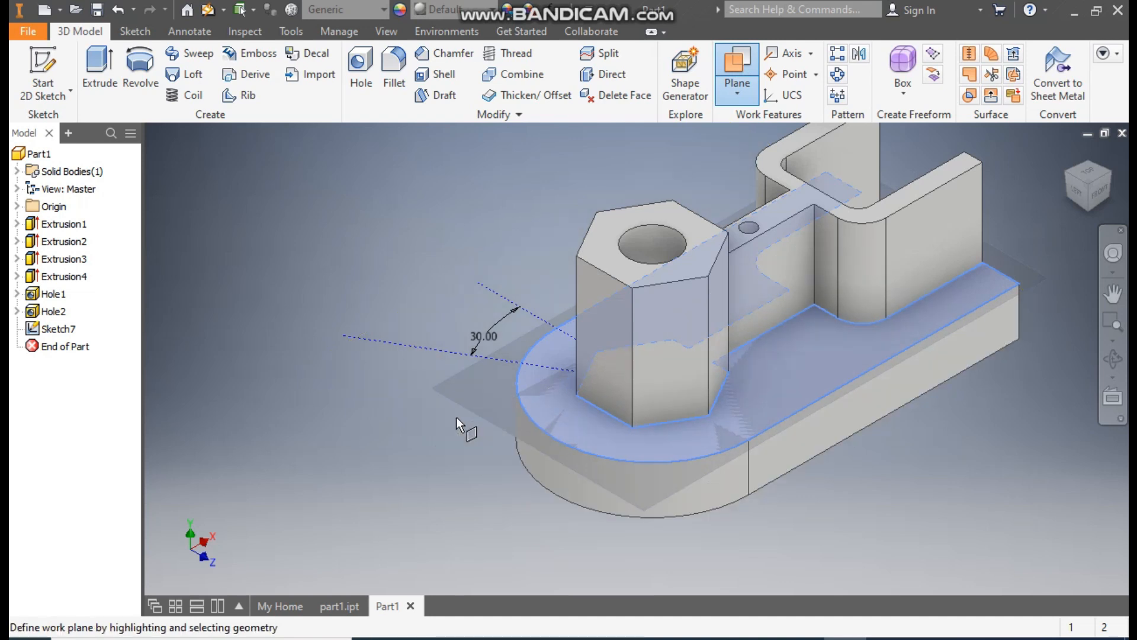
click(437, 348)
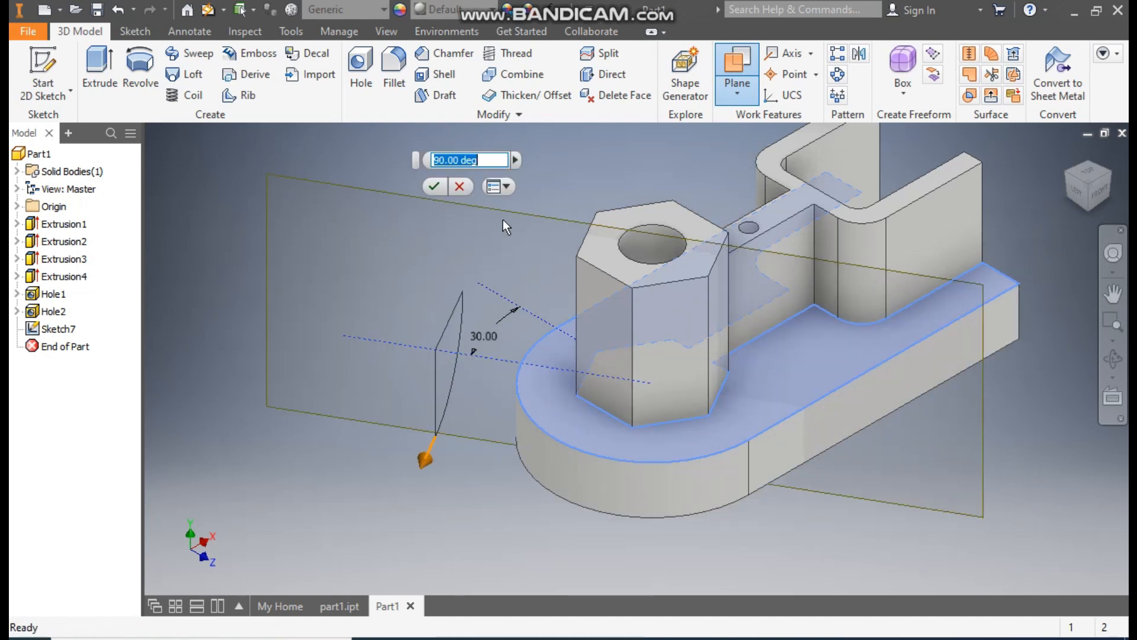
click(431, 188)
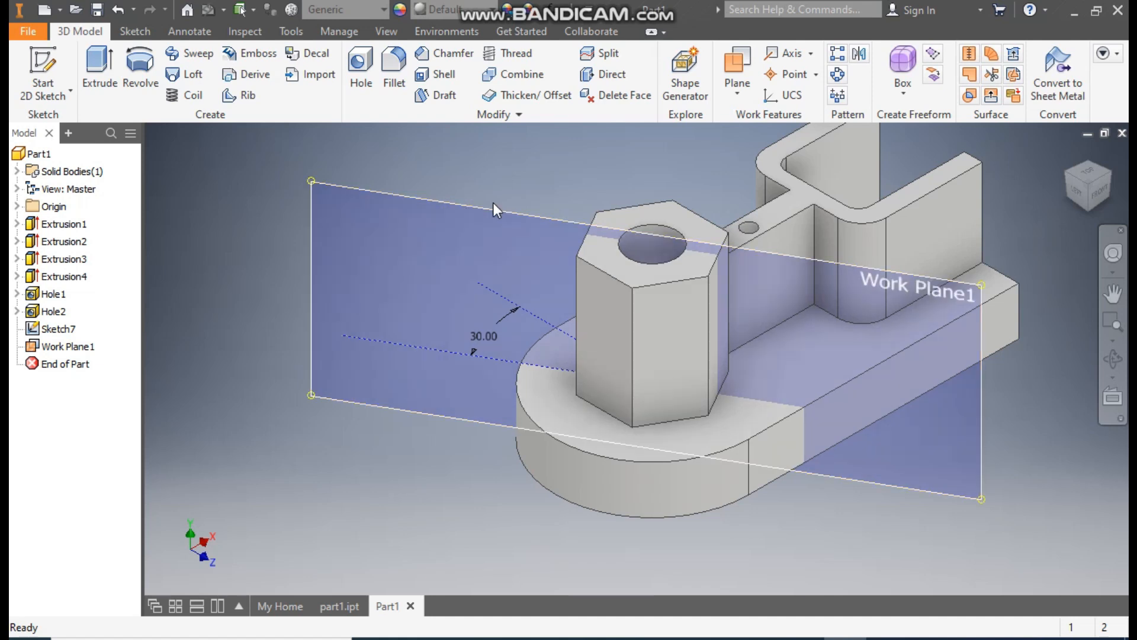
click(539, 218)
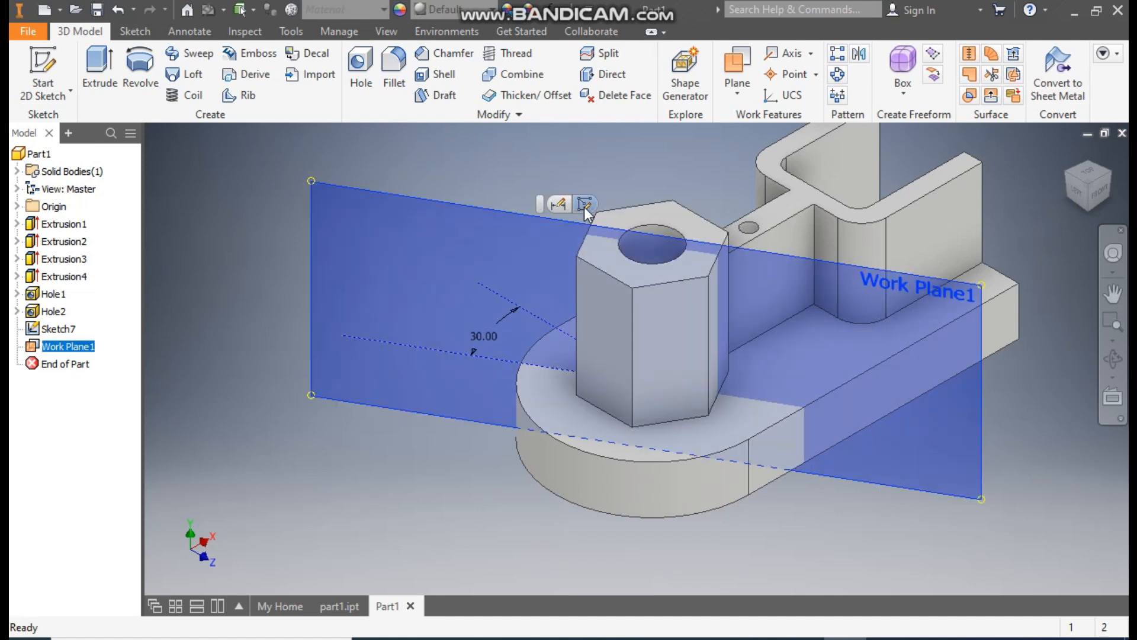
click(584, 206)
middle_drag(584, 208, 629, 284)
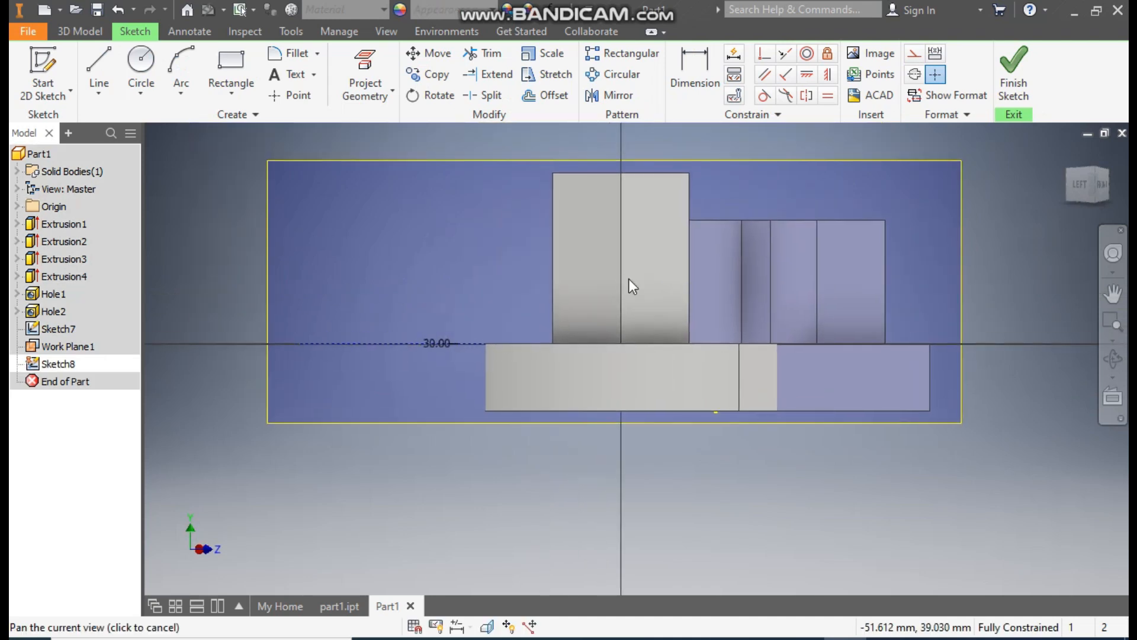
click(97, 53)
click(739, 343)
click(484, 343)
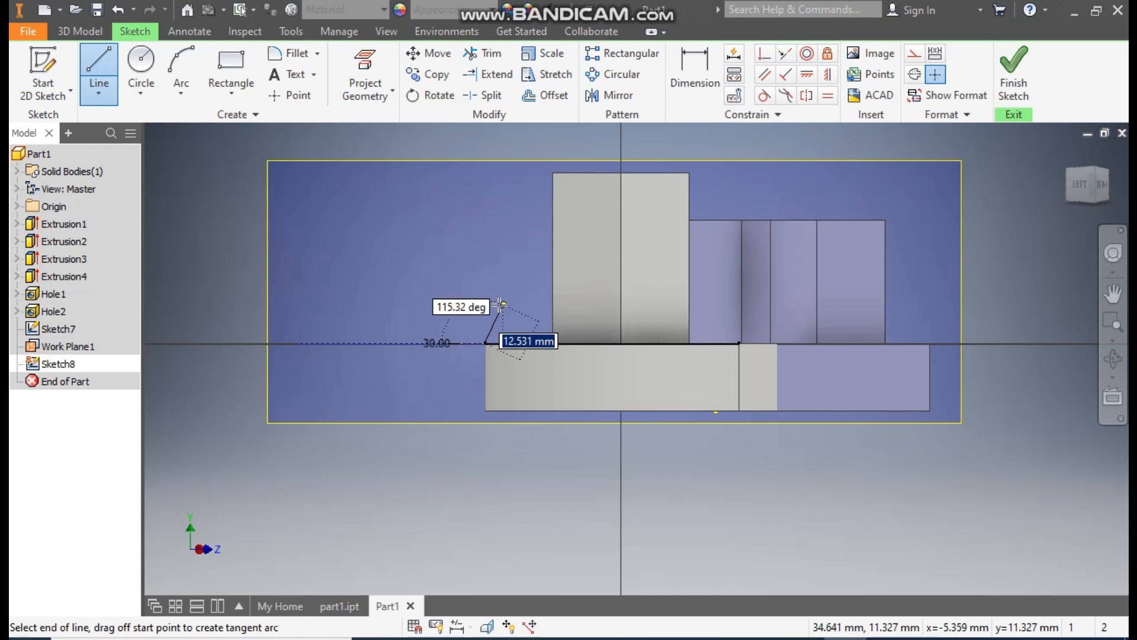
key(Escape)
- Draw a slanted rib line from the plate's top edge to the boss's side edge, about 35 mm high and 12.5 mm wide
click(99, 70)
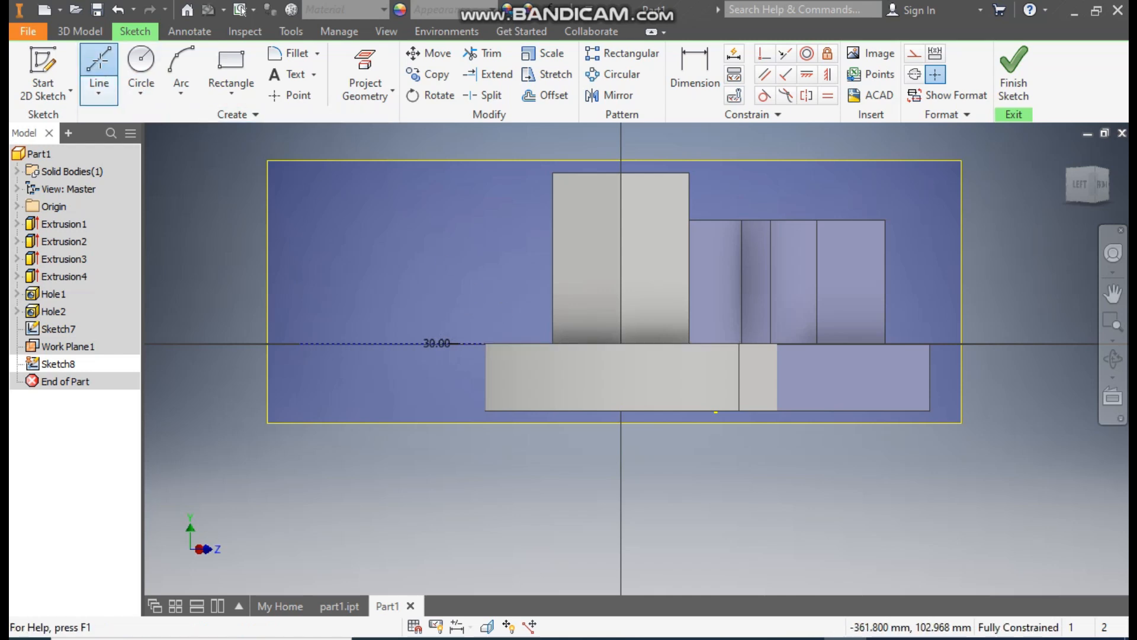
click(511, 344)
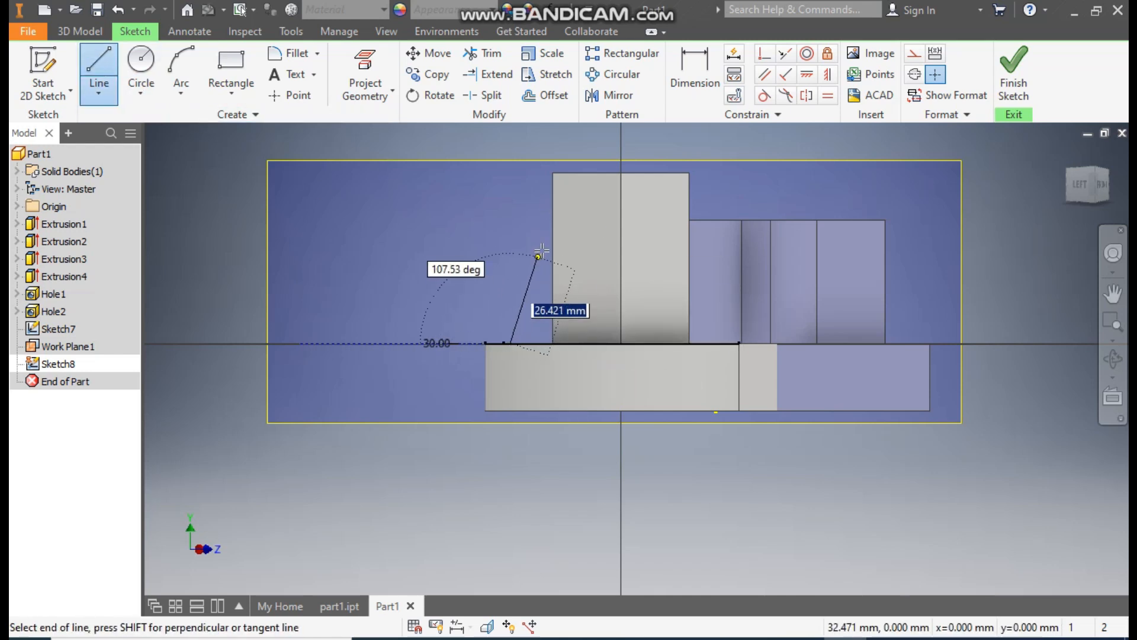
click(553, 227)
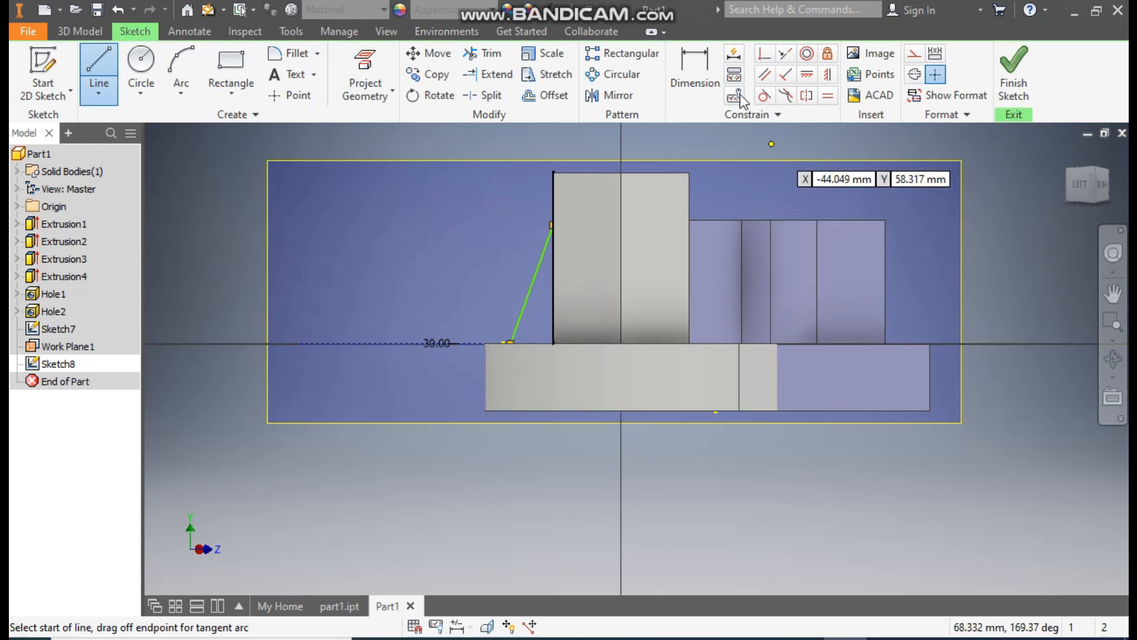
- Dimension the vertical height of the rib line as 40 mm
click(696, 83)
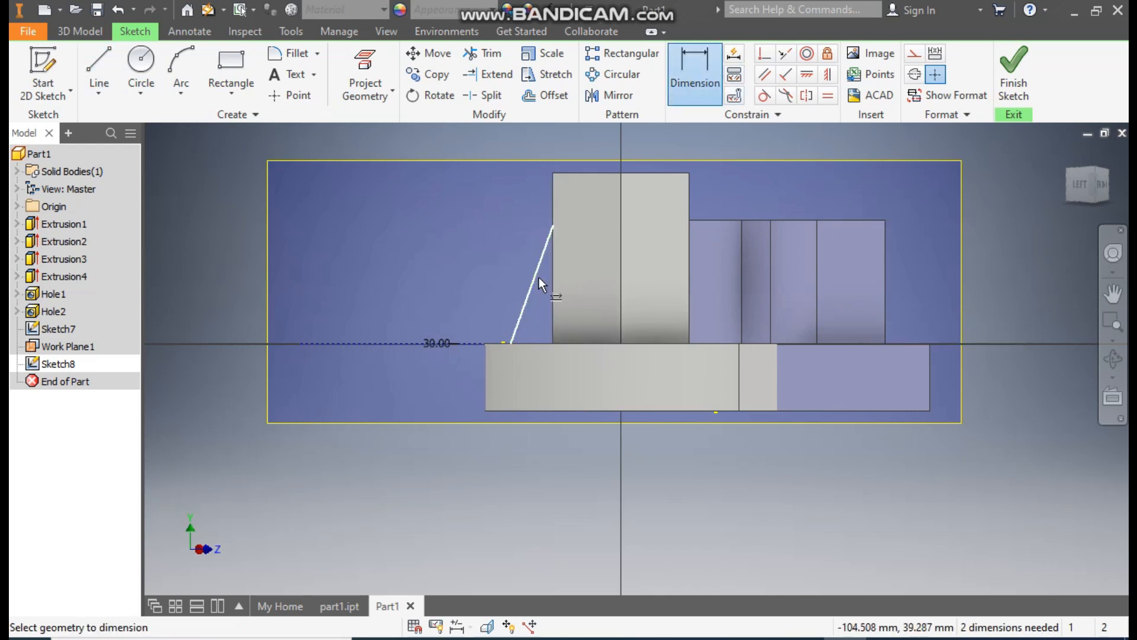
click(539, 278)
click(390, 283)
text(40)
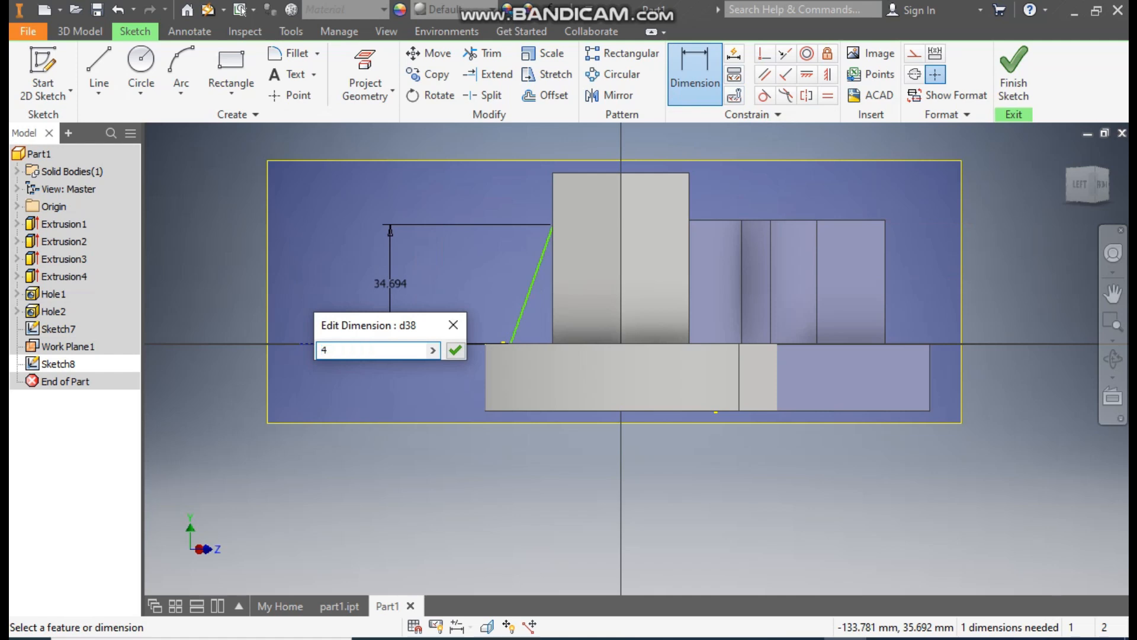
key(Return)
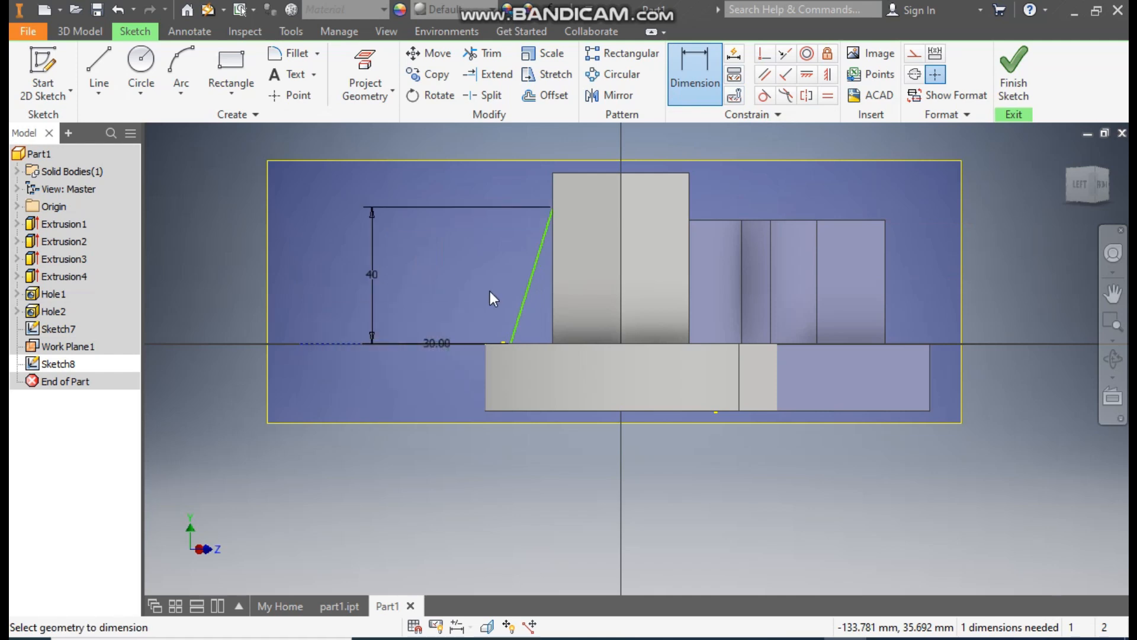
- Try a 30° angle dimension between the rib line and the plate's top edge, and undo it
click(528, 340)
click(523, 308)
click(536, 321)
text(30)
key(Return)
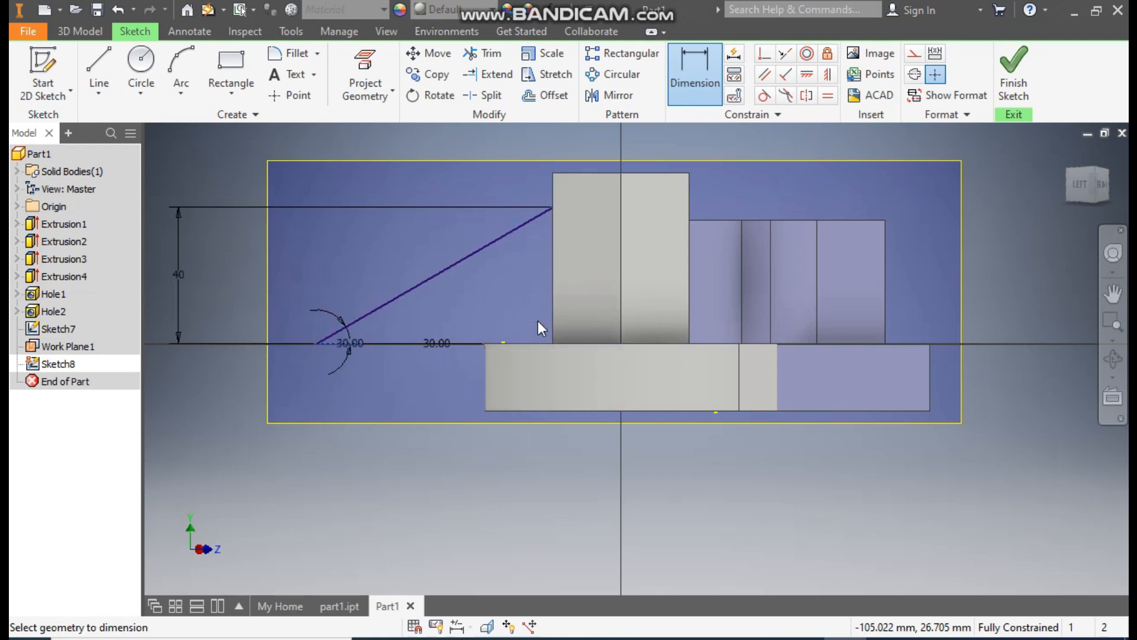
key(Escape)
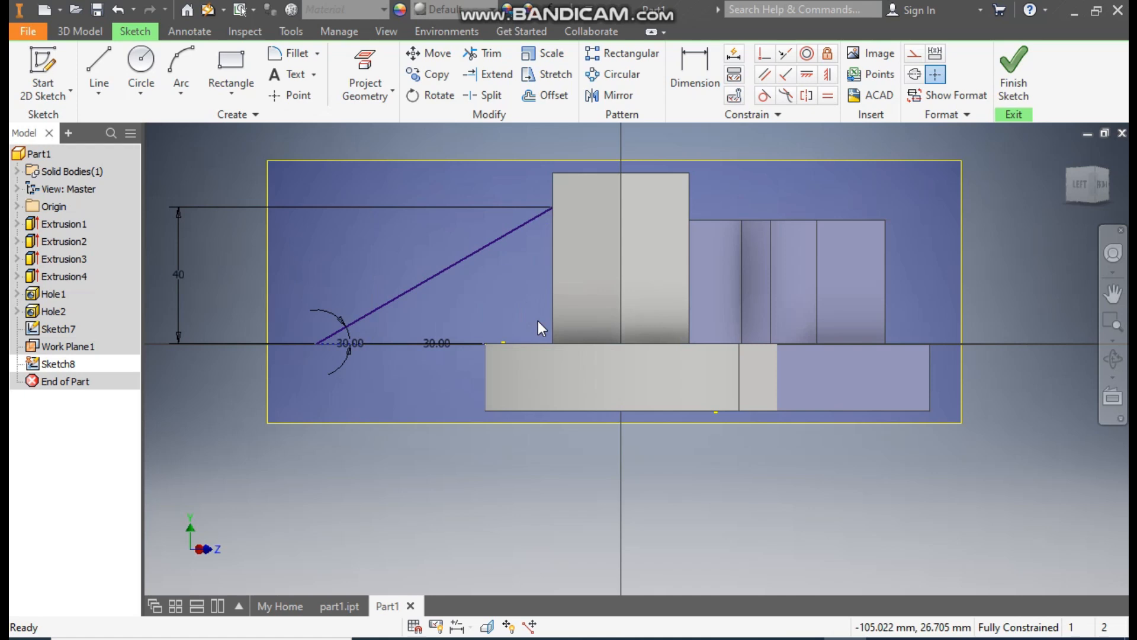
key(ctrl+z)
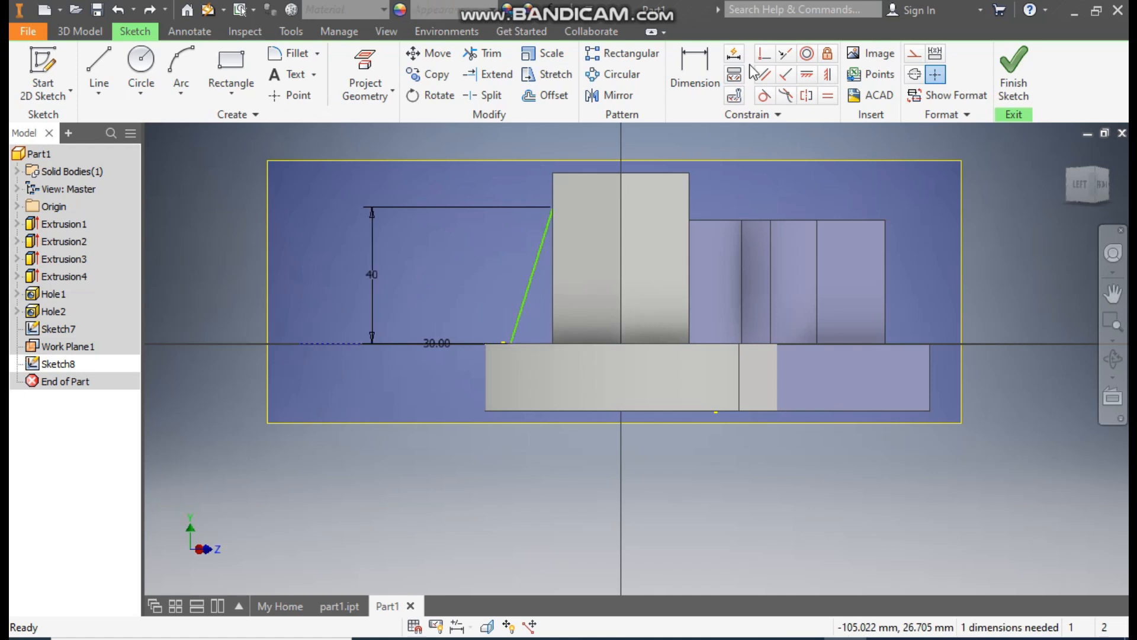
- Dimension the horizontal width of the rib line as 16 mm
click(695, 74)
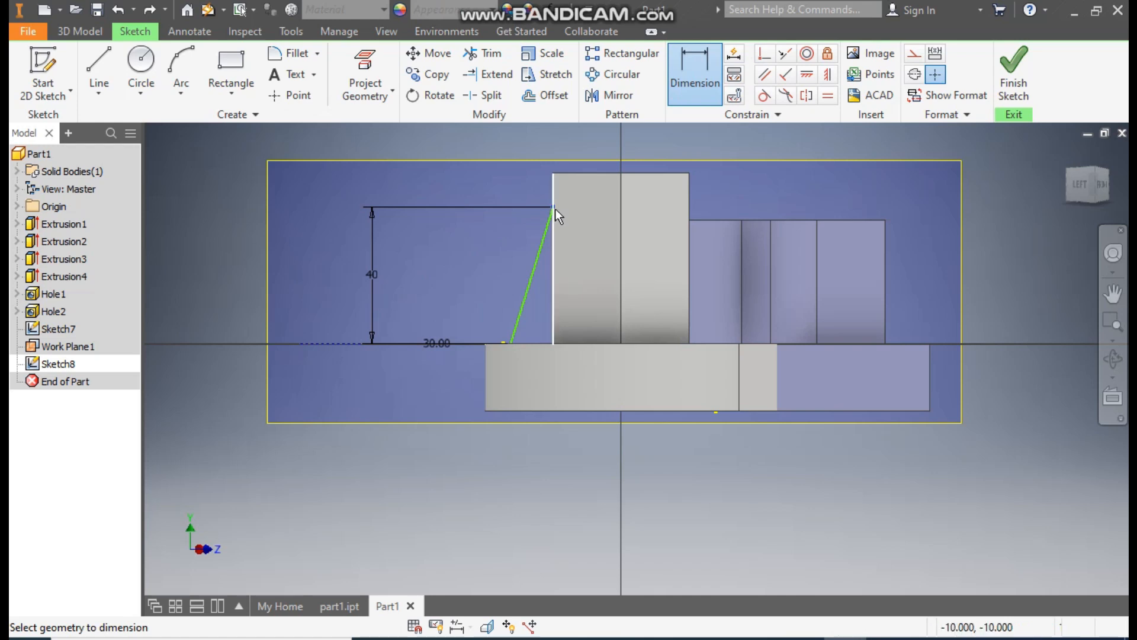
click(535, 263)
click(527, 181)
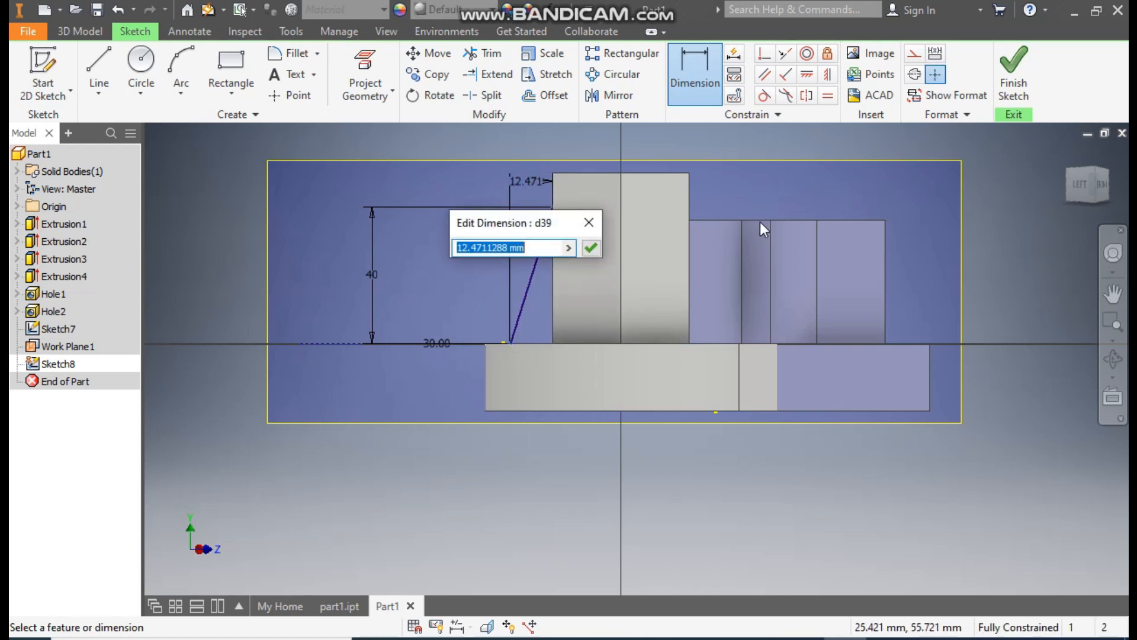
text(16)
key(Return)
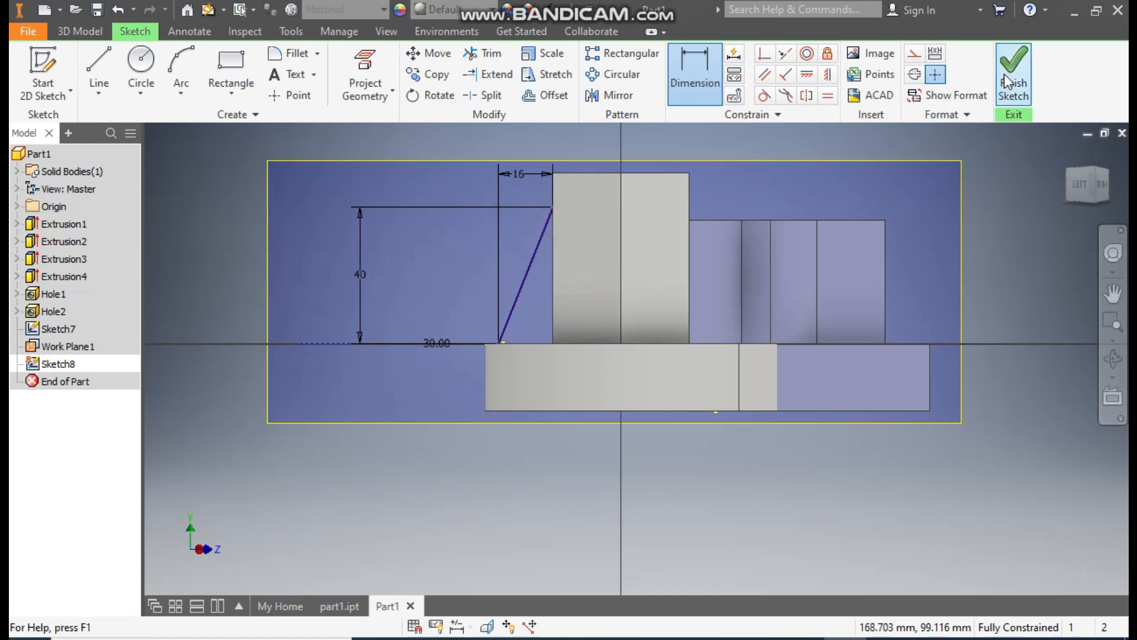
- Examine the dimensioned slanted rib line against the hexagonal boss and base plate from several angles
click(1067, 155)
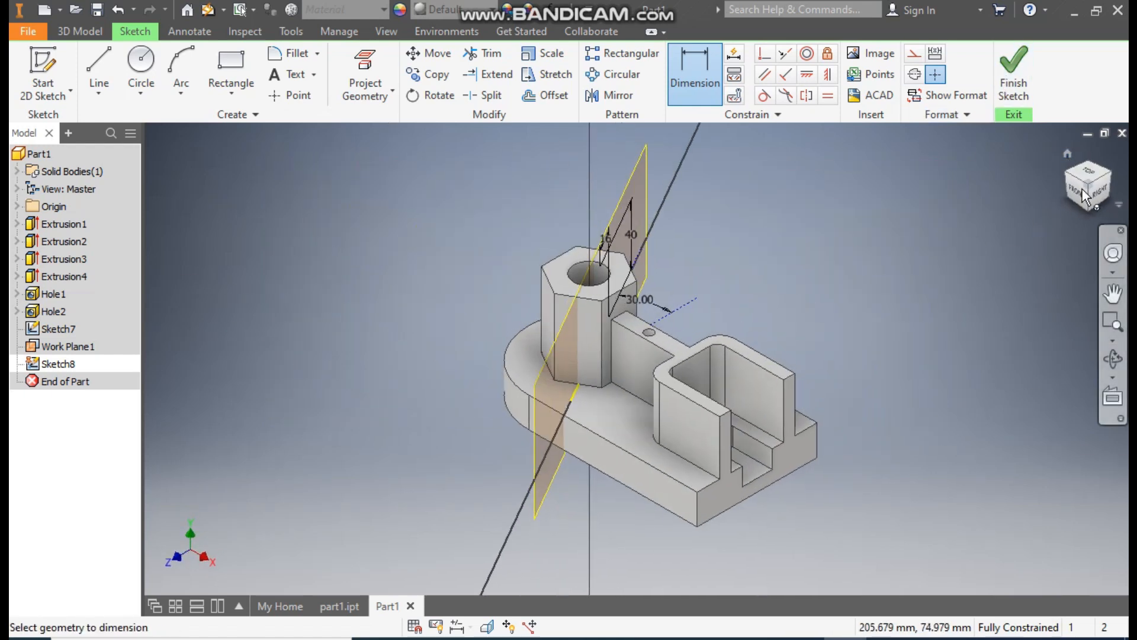
click(1065, 173)
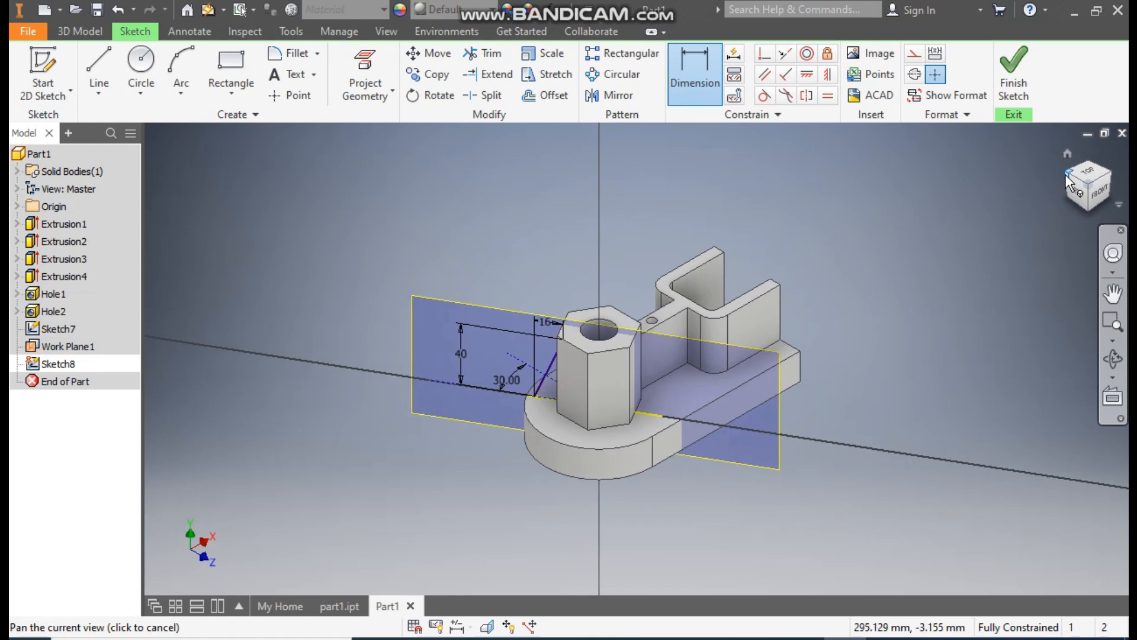
click(1068, 177)
scroll(687, 450, down, 5)
middle_drag(684, 450, 662, 455)
scroll(670, 450, up, 1)
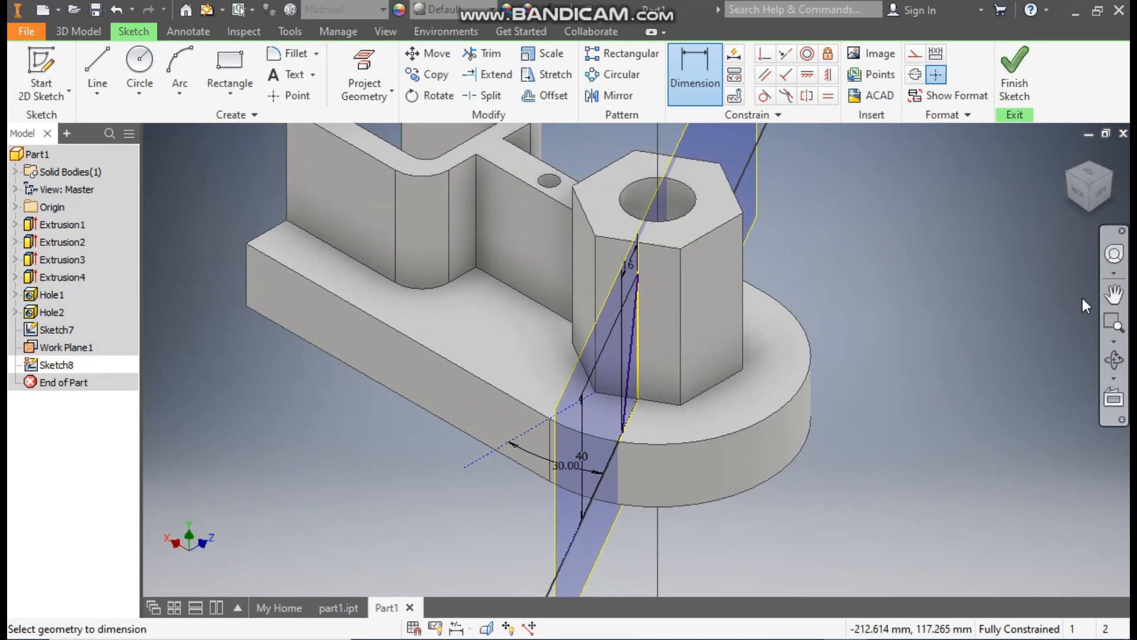
shift+middle_drag(1003, 367, 939, 361)
scroll(593, 386, down, 4)
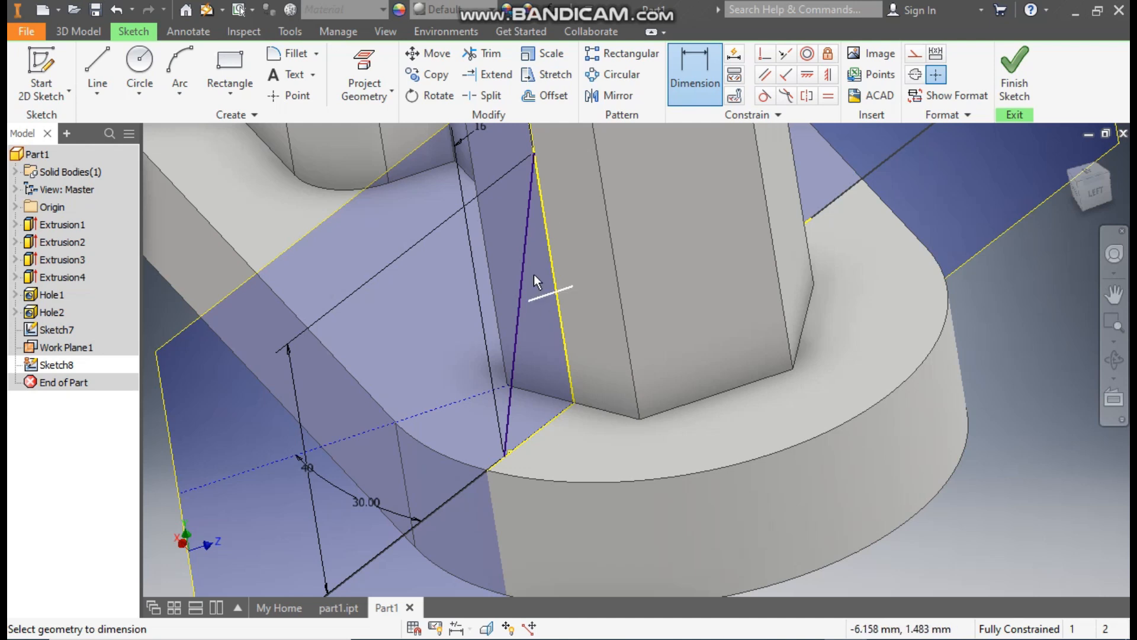
scroll(681, 256, up, 3)
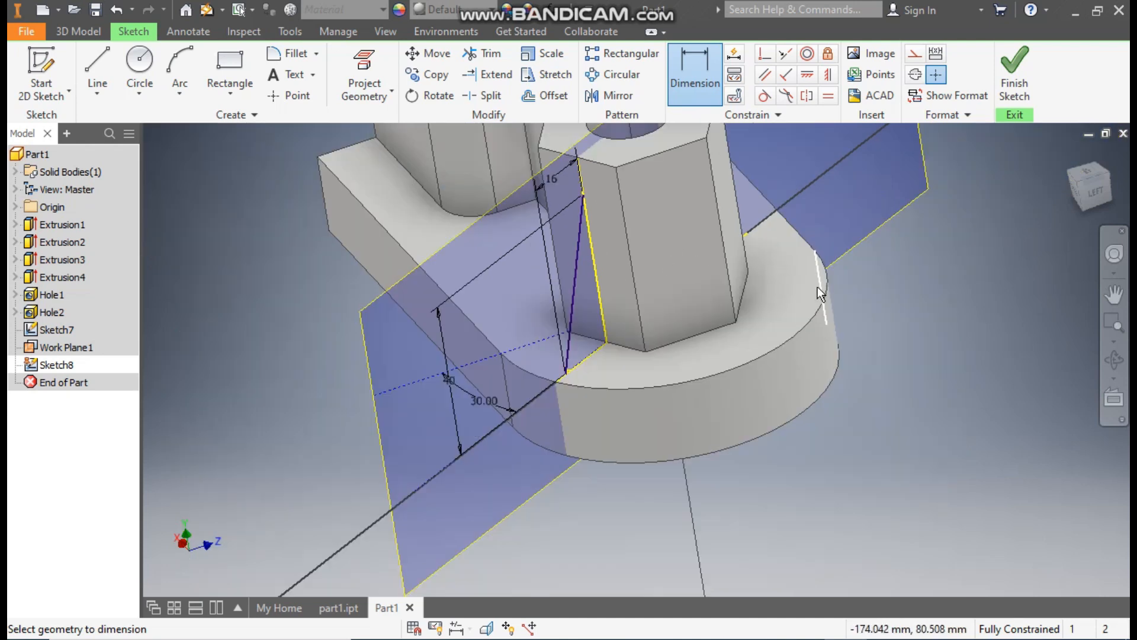
key(Escape)
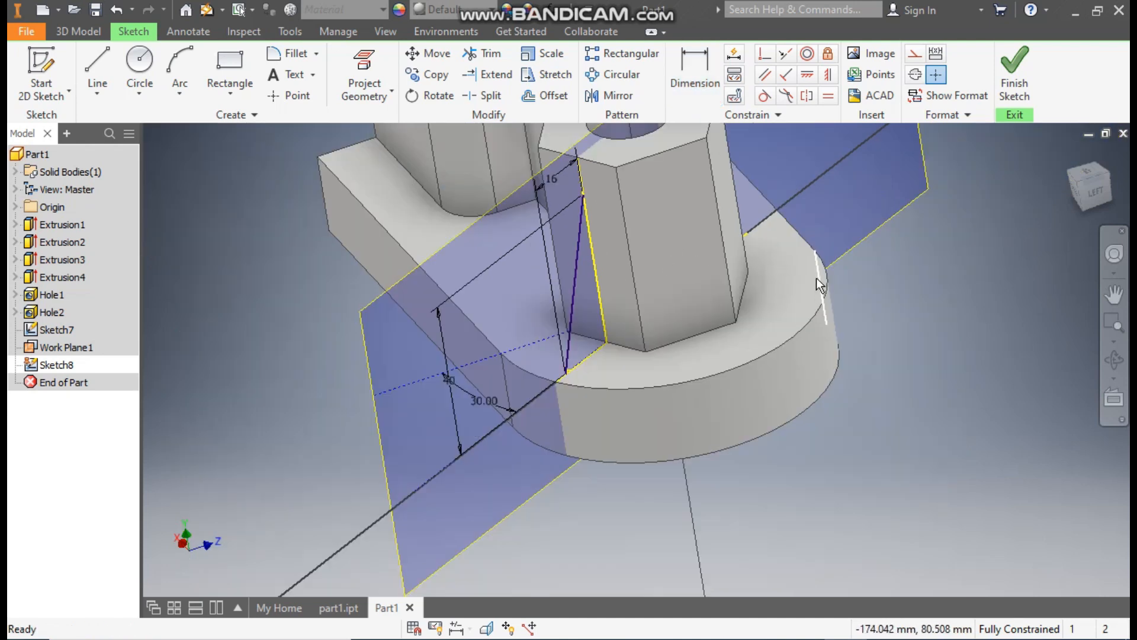
- Convert the projected boss edge and base plate edge to construction lines, and finish the rib sketch
key(p)
click(627, 286)
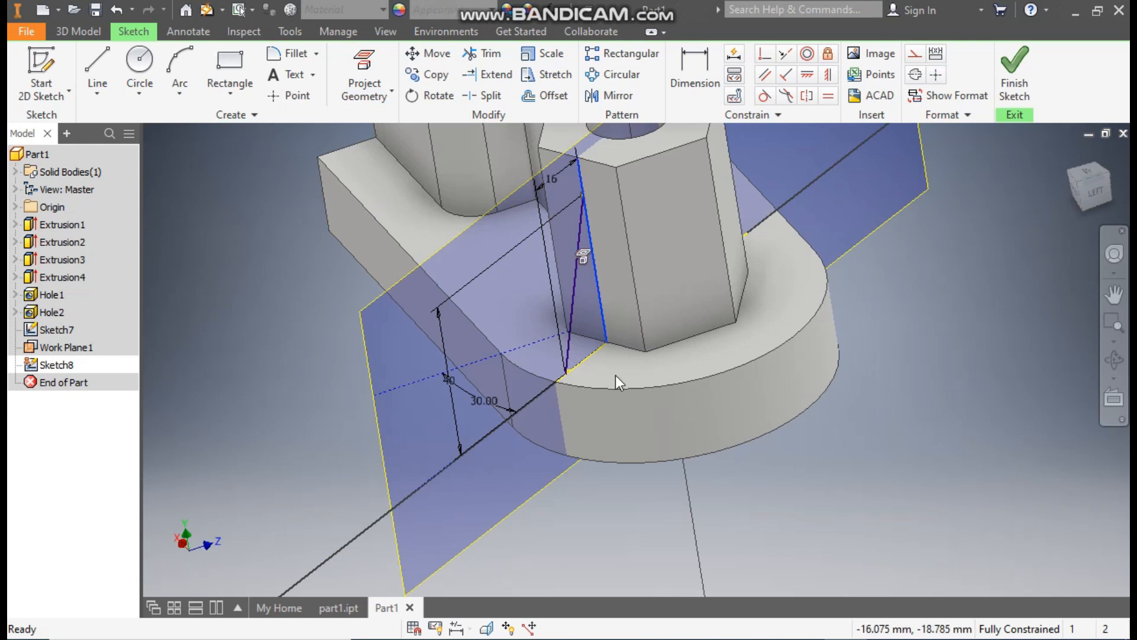
click(606, 358)
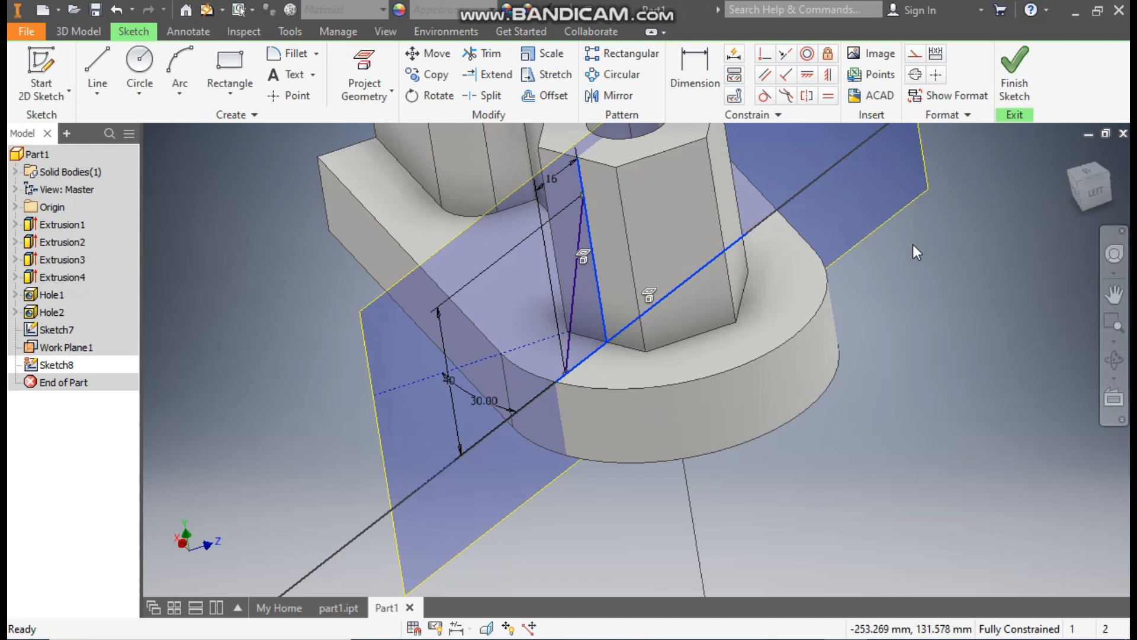
click(915, 55)
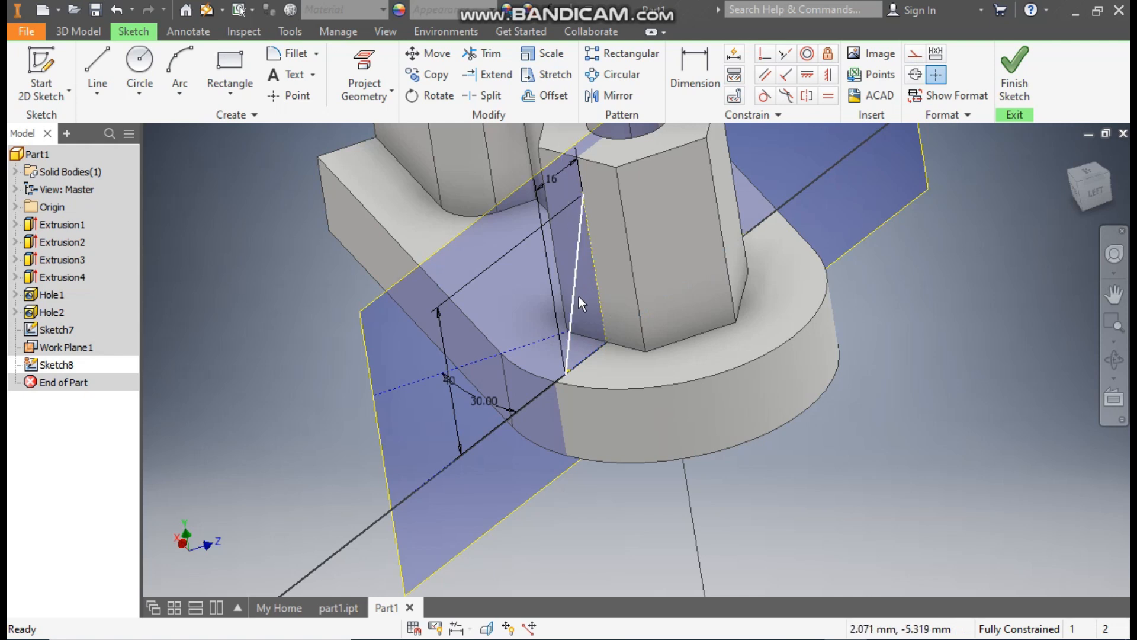
click(1015, 68)
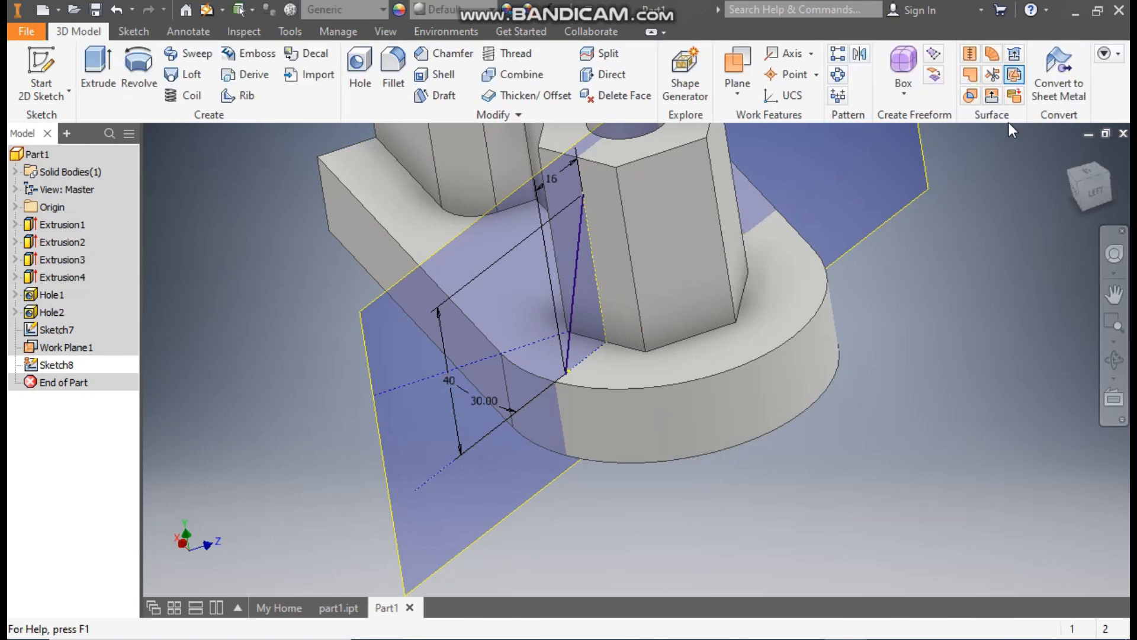
- Create an 8 mm thick rib from the slanted line, parallel to the sketch plane, between the base plate and the boss
click(240, 96)
click(577, 254)
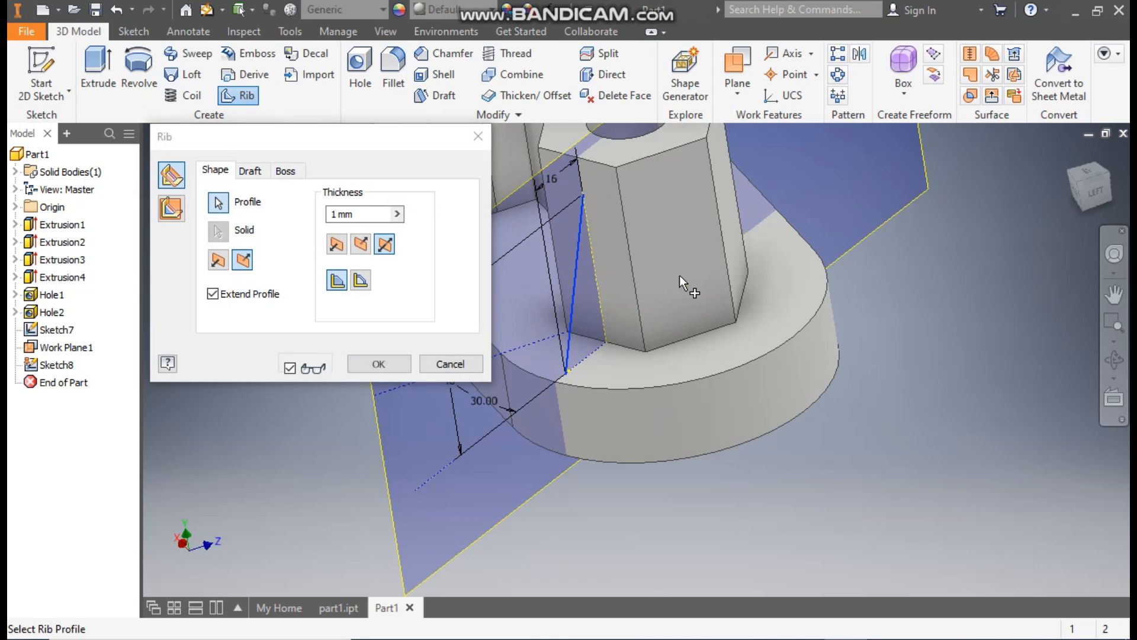
click(172, 208)
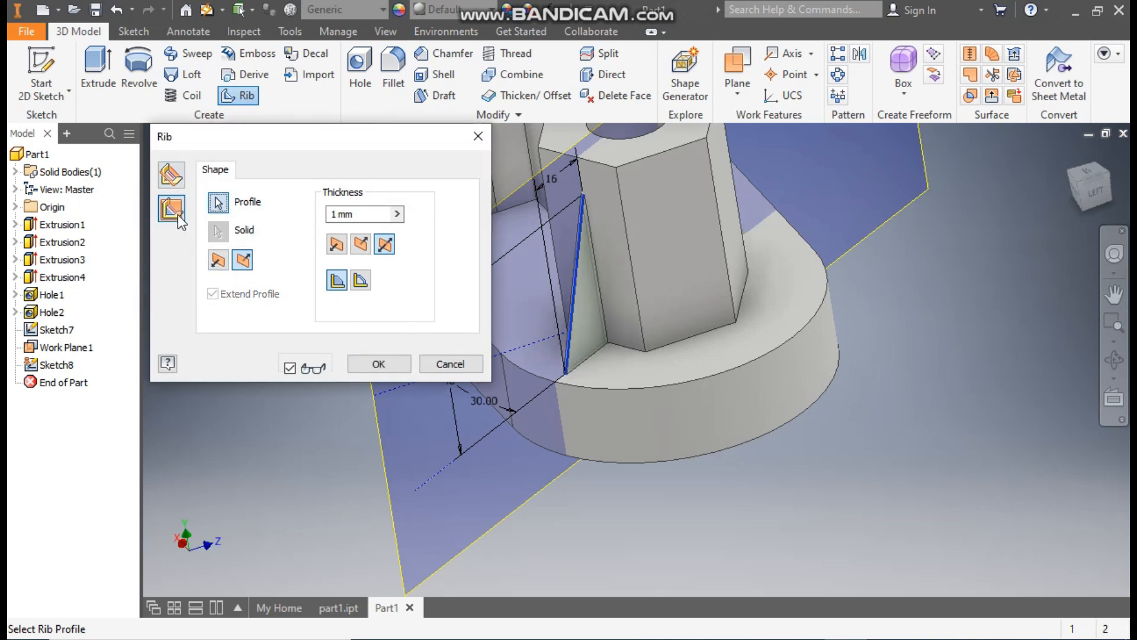
click(335, 214)
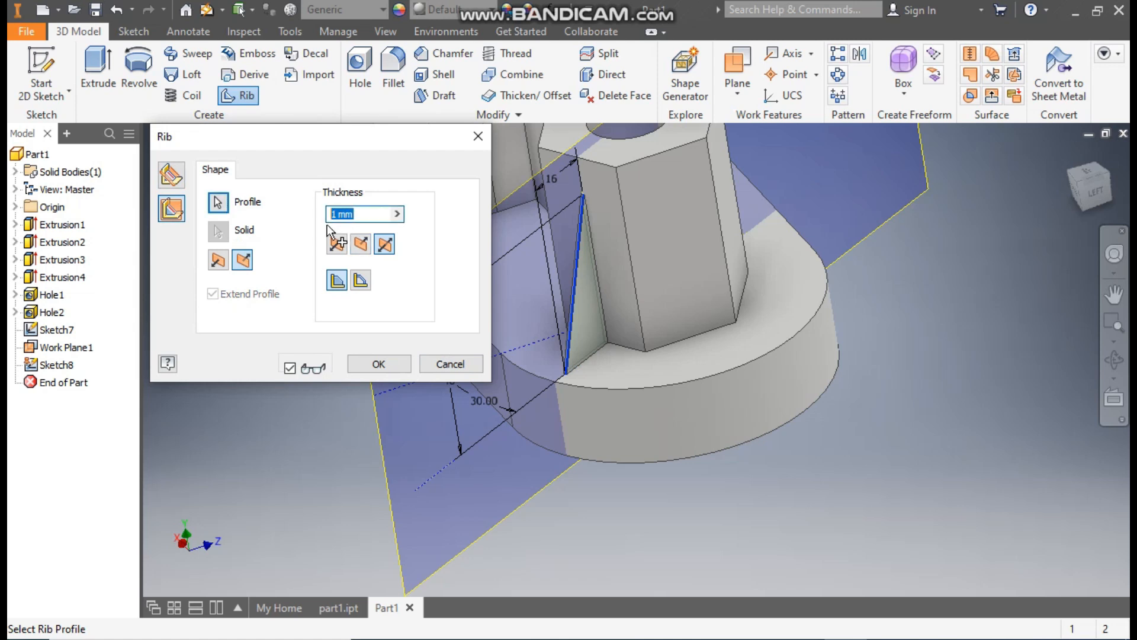
text(8)
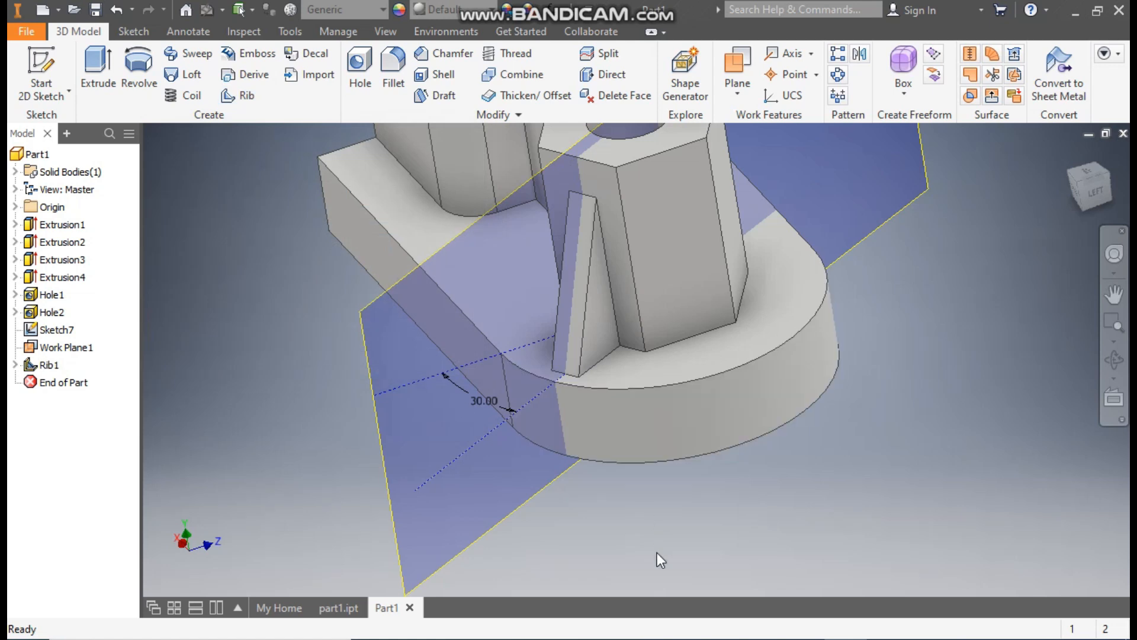
- Hide the angled work plane and the reference sketch containing the 30° lines
click(492, 527)
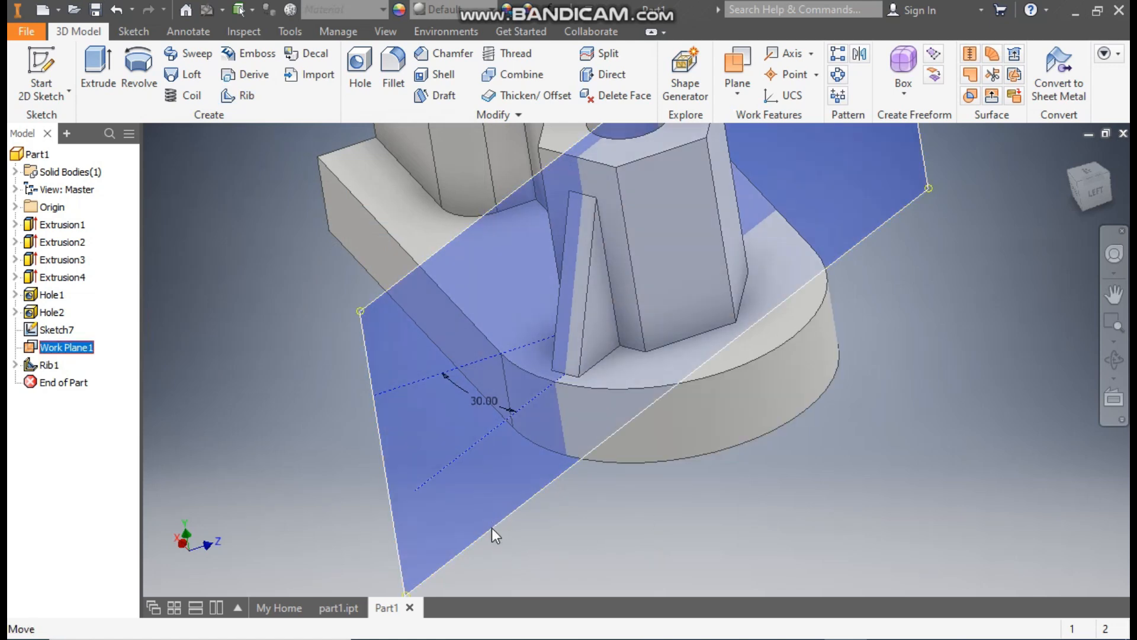
right_click(492, 527)
click(539, 550)
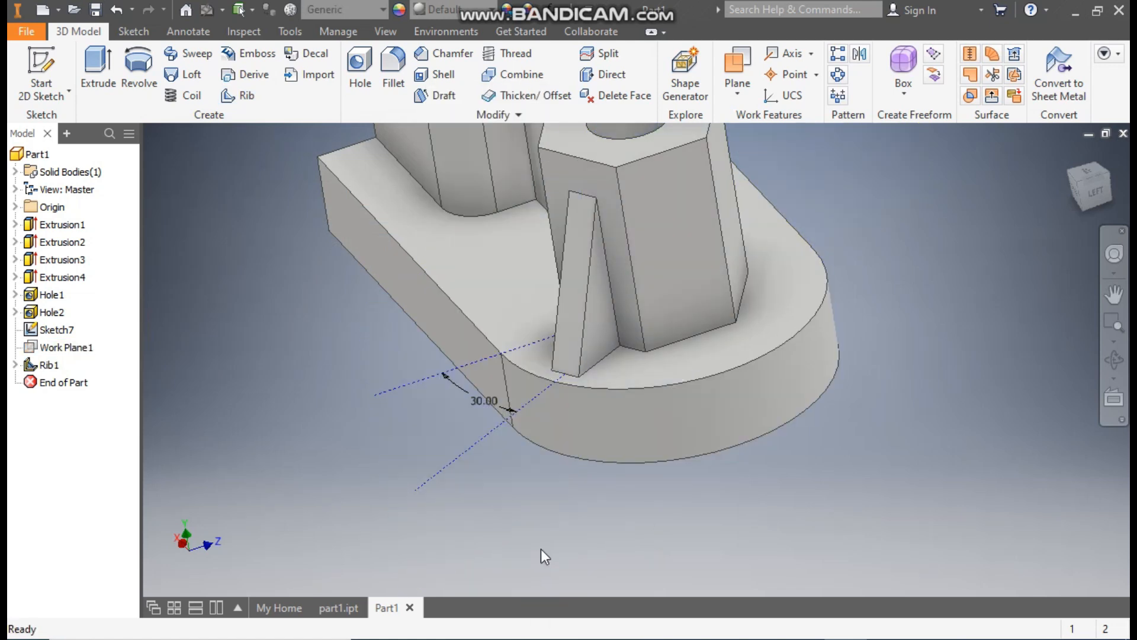
click(474, 448)
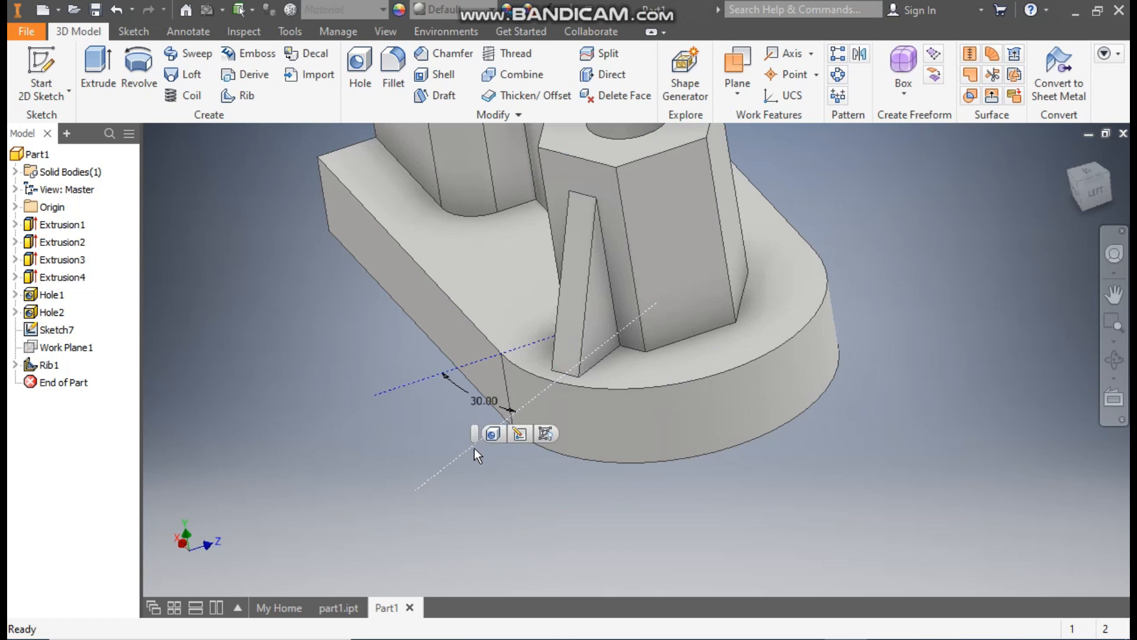
click(545, 434)
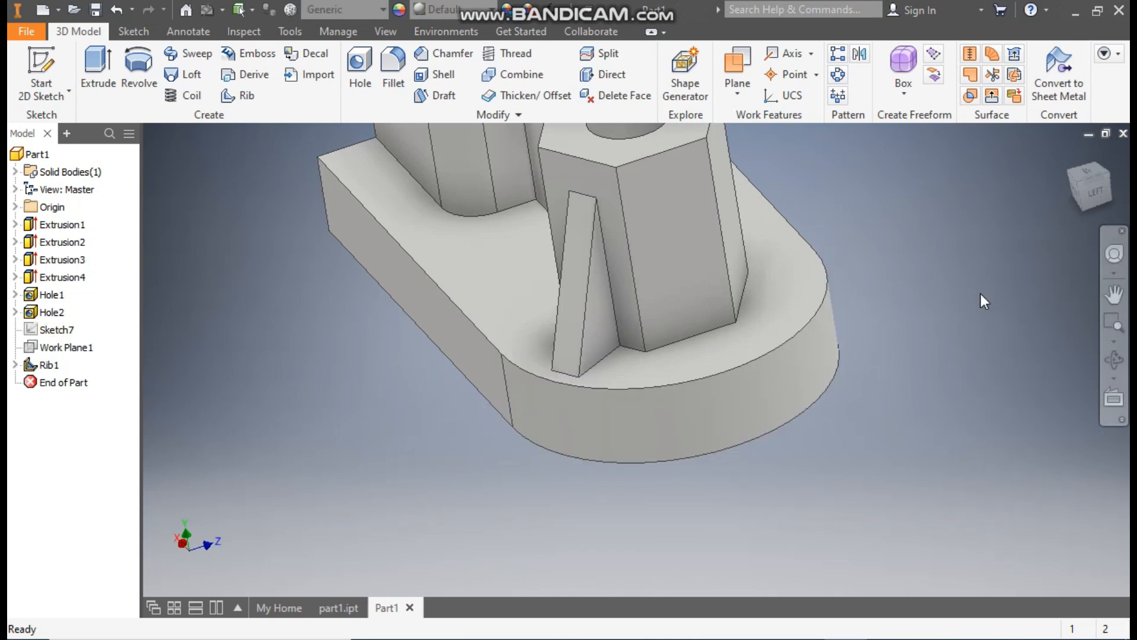
- Mirror the angled support rib about the XY plane to the other side of the boss
click(1072, 151)
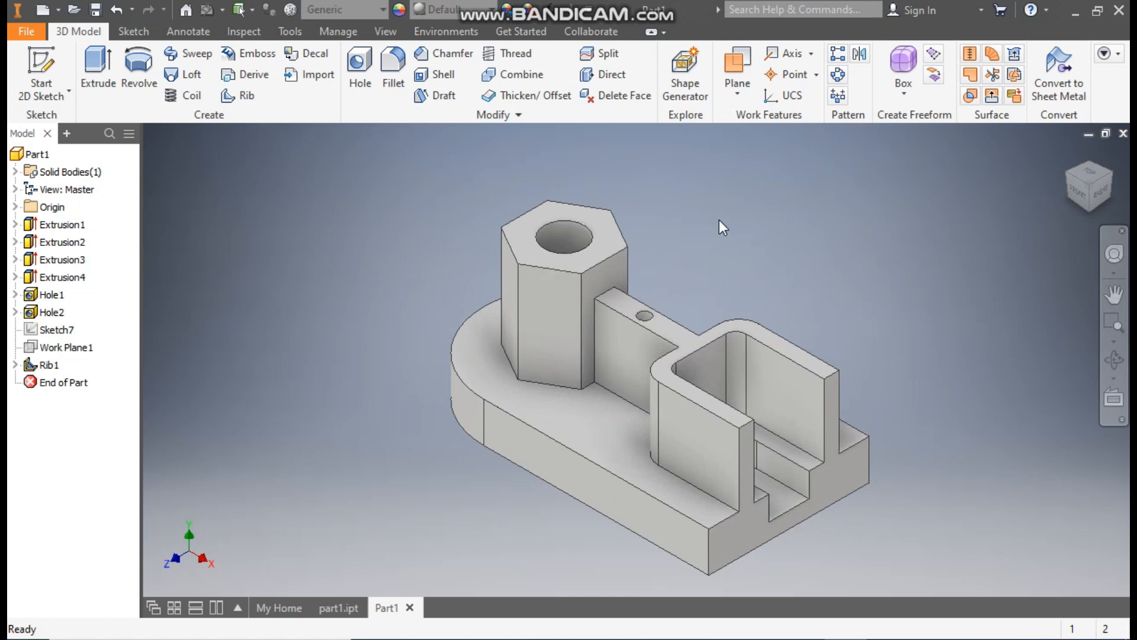
click(860, 54)
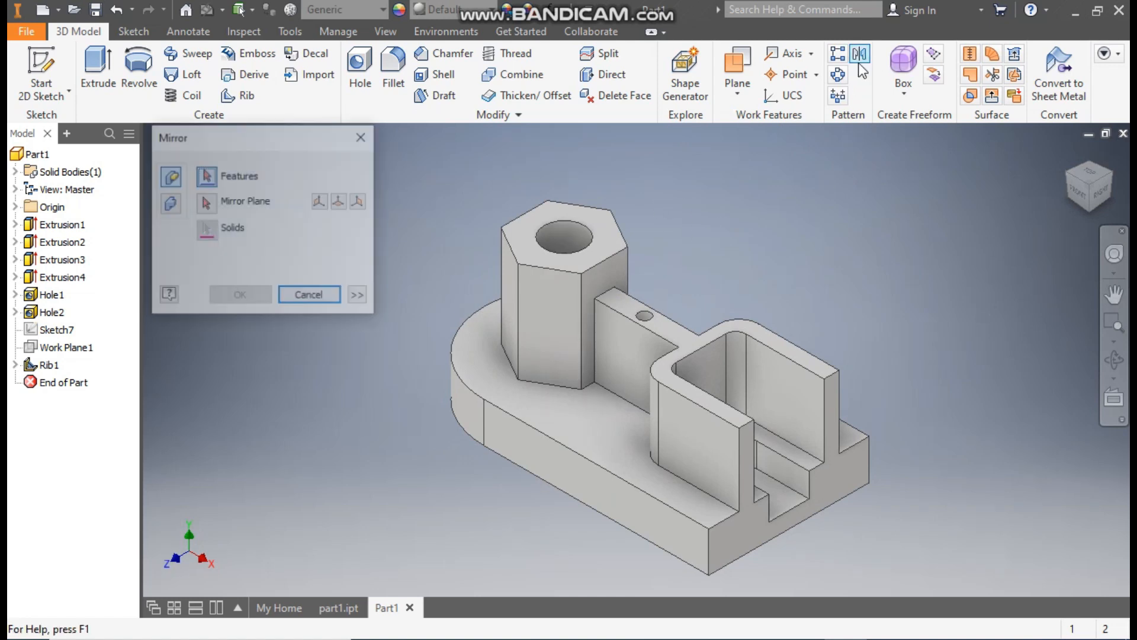
click(50, 364)
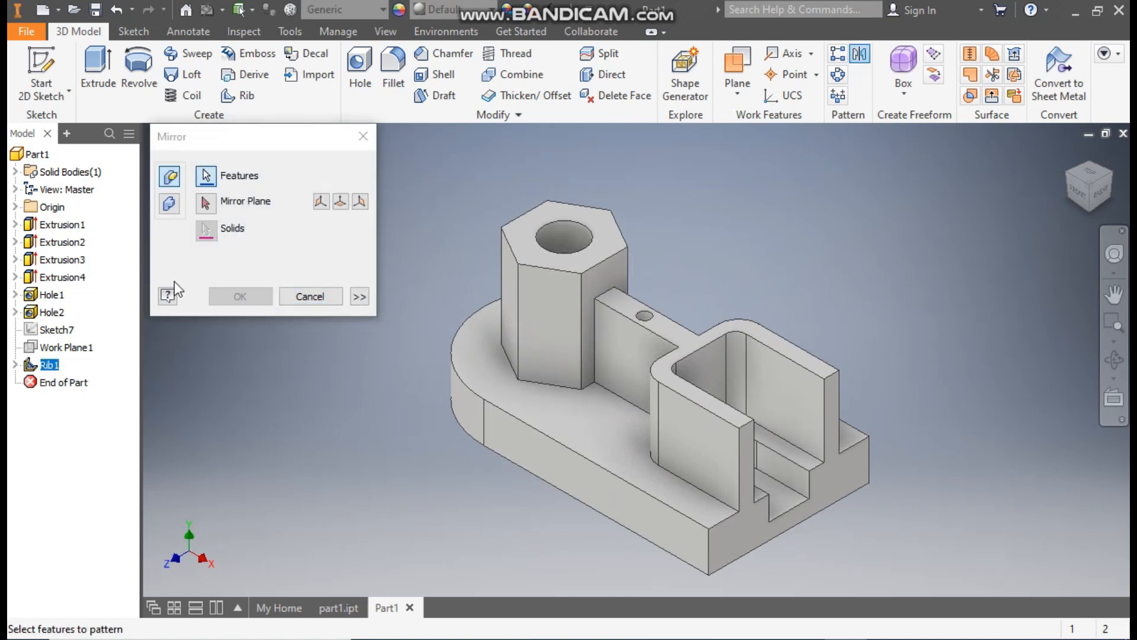
click(204, 203)
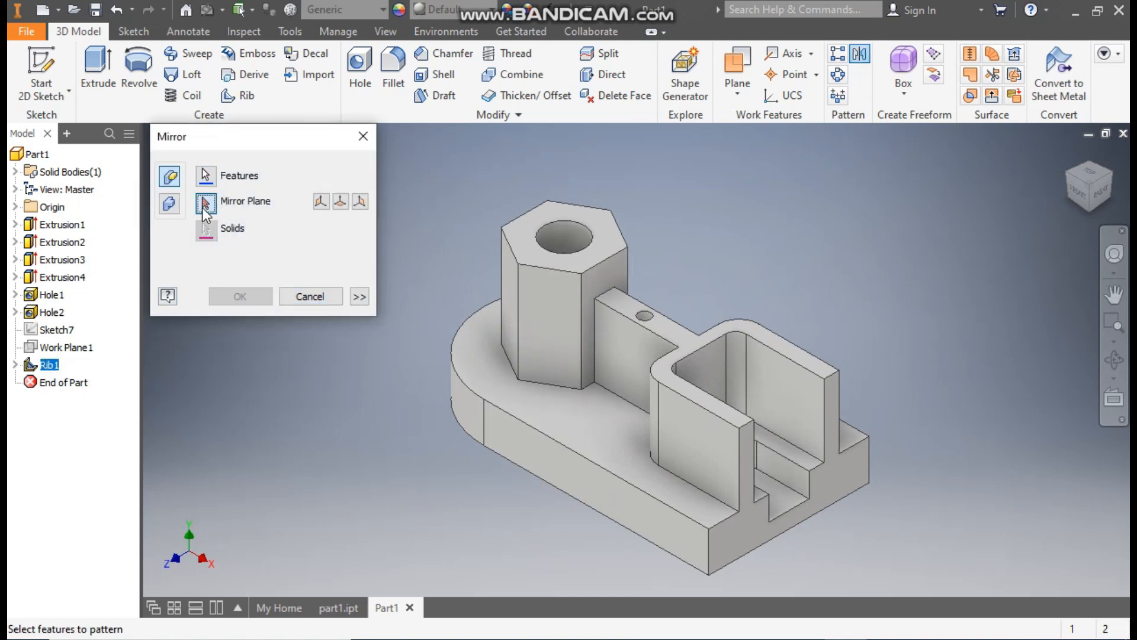
click(15, 207)
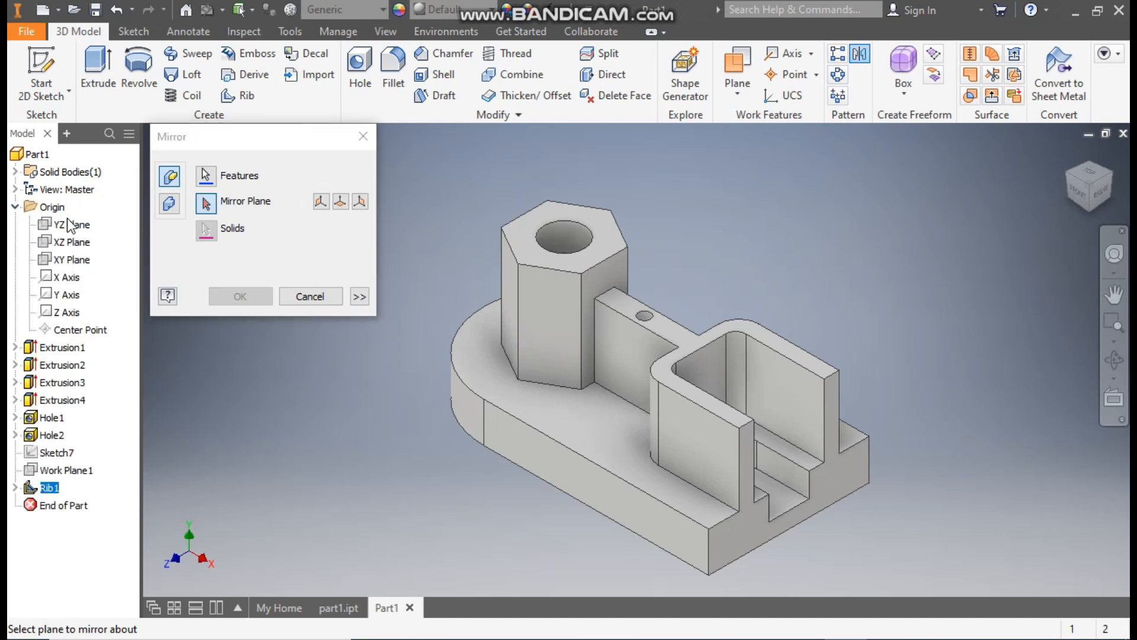
click(73, 261)
click(238, 296)
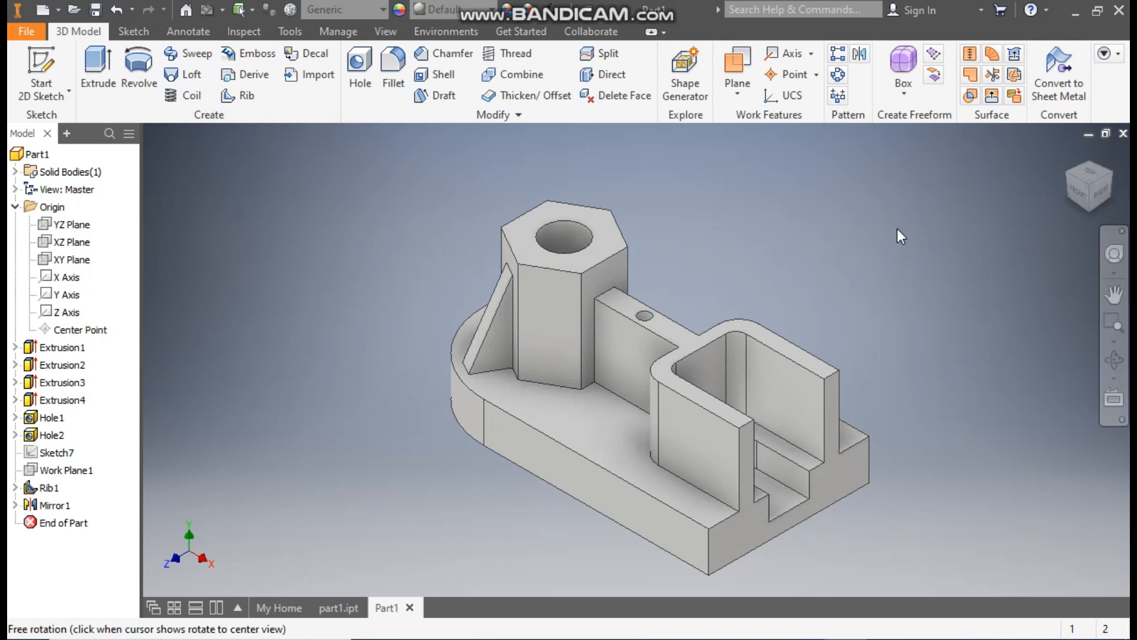
- Fillet the four vertical edges where the central rib meets the hexagonal boss and the U-shaped wall, with a 5 mm radius
click(393, 60)
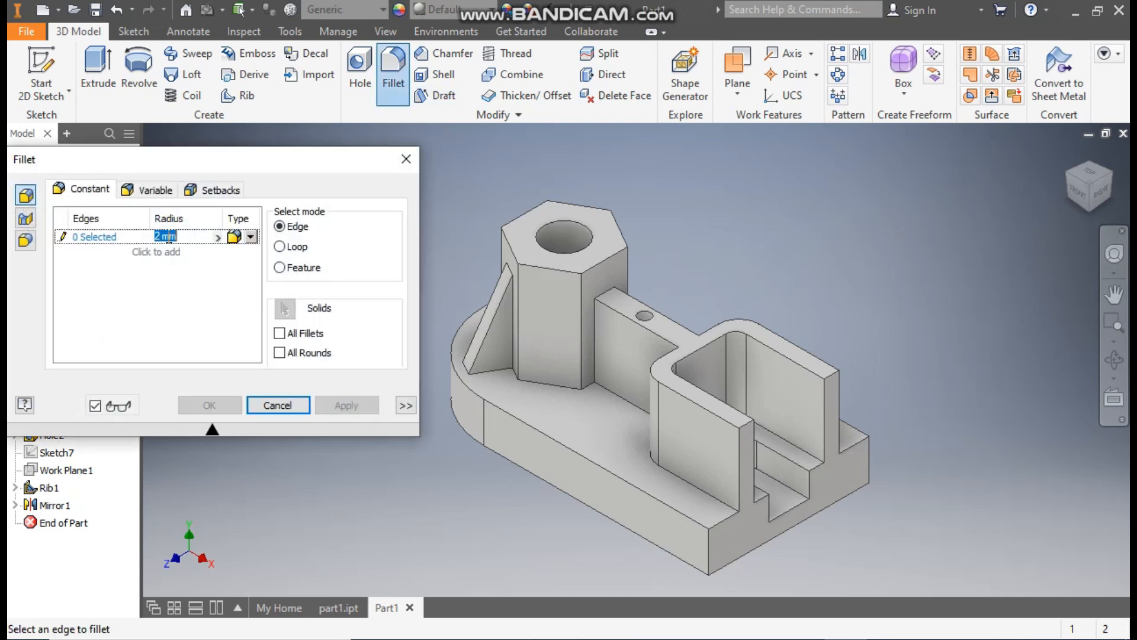
text(5)
click(595, 343)
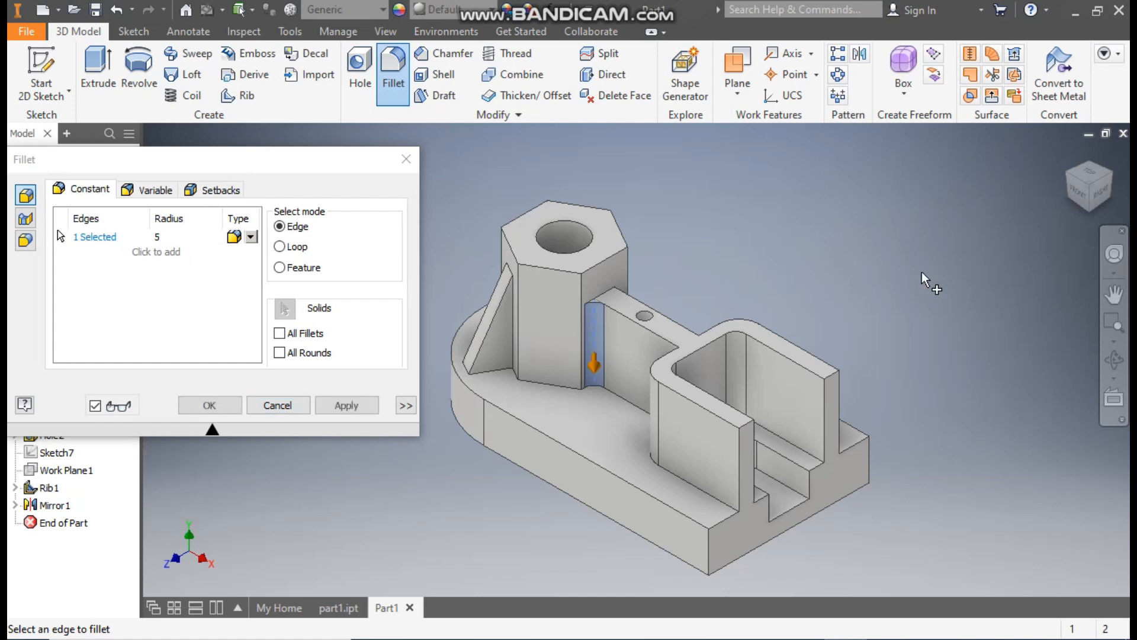
click(1068, 177)
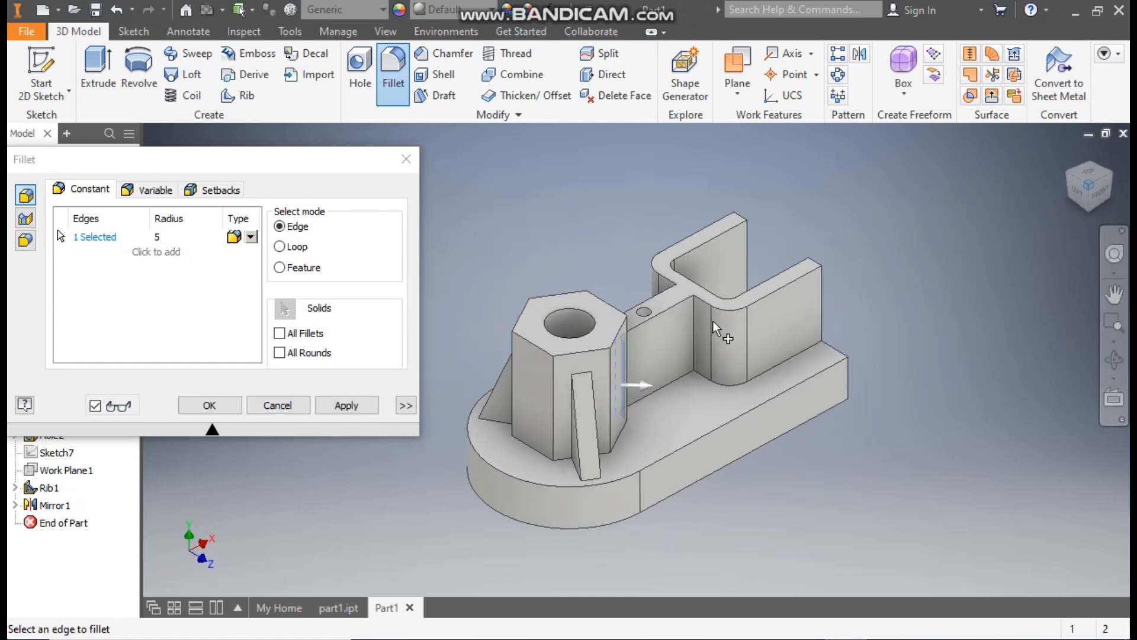
click(691, 323)
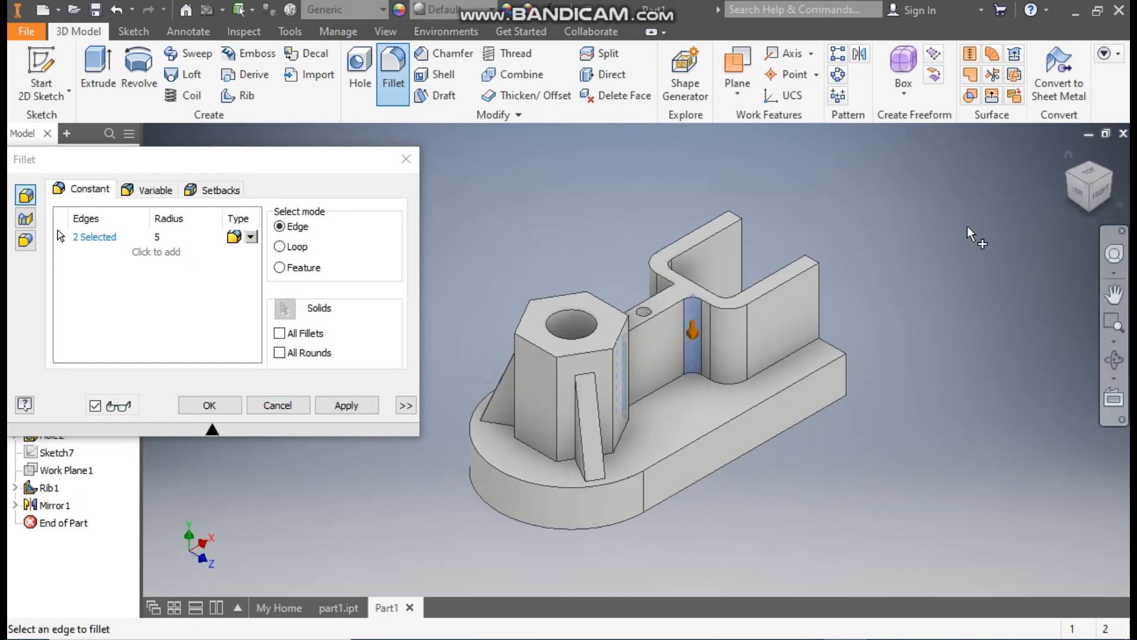
click(674, 297)
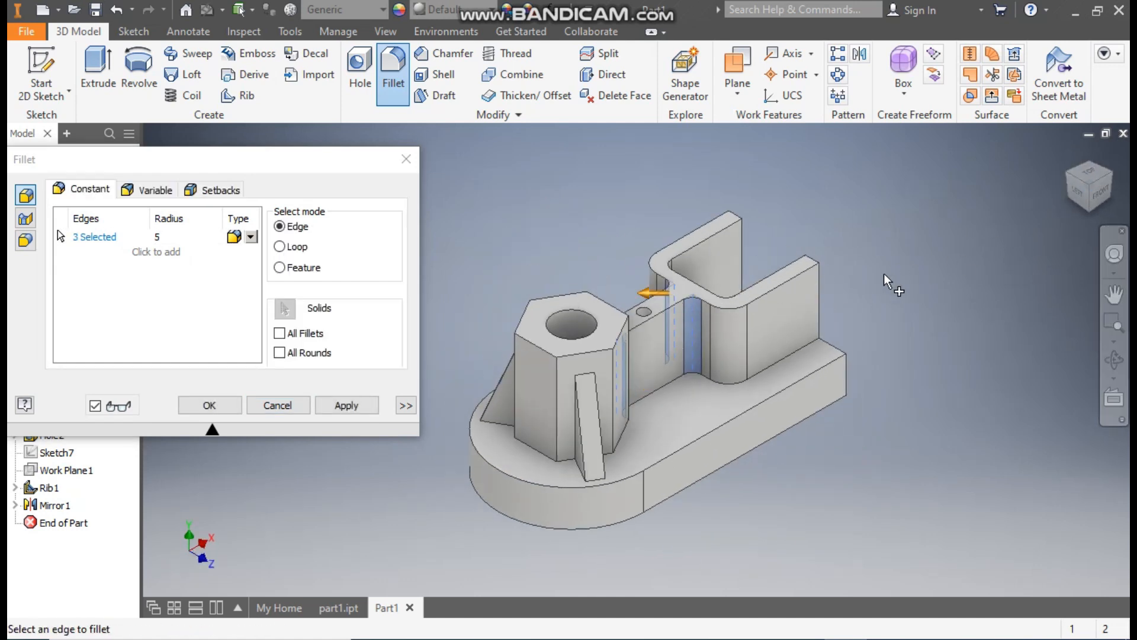
click(1068, 174)
click(1068, 174)
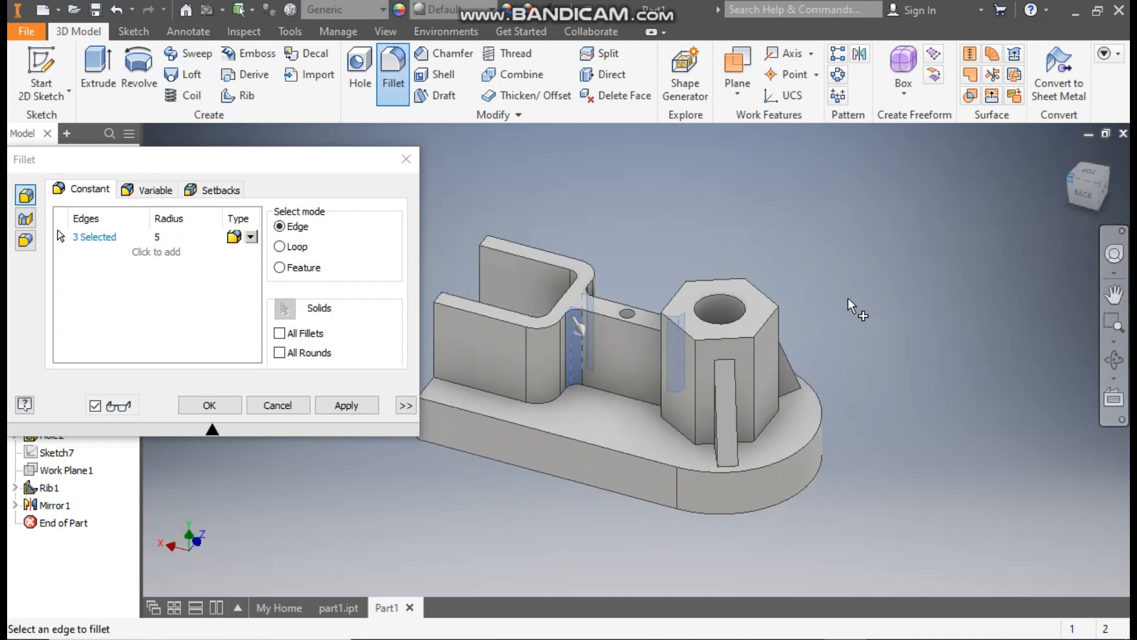
click(673, 323)
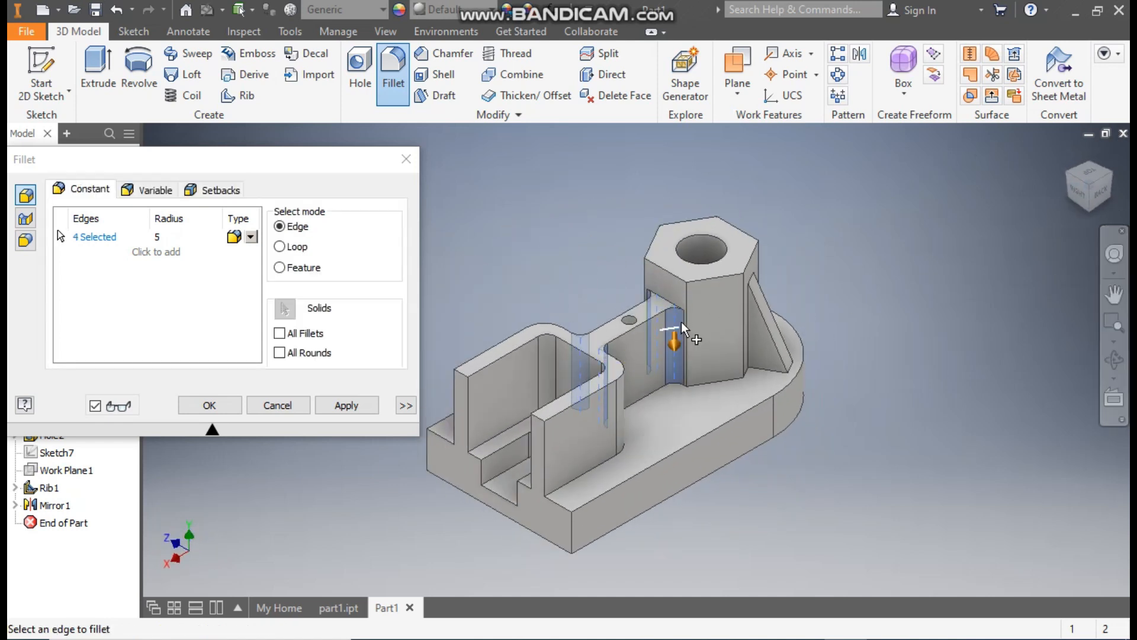
click(227, 406)
- Try the Sky Blue Dark appearance on the whole bracket
click(1113, 179)
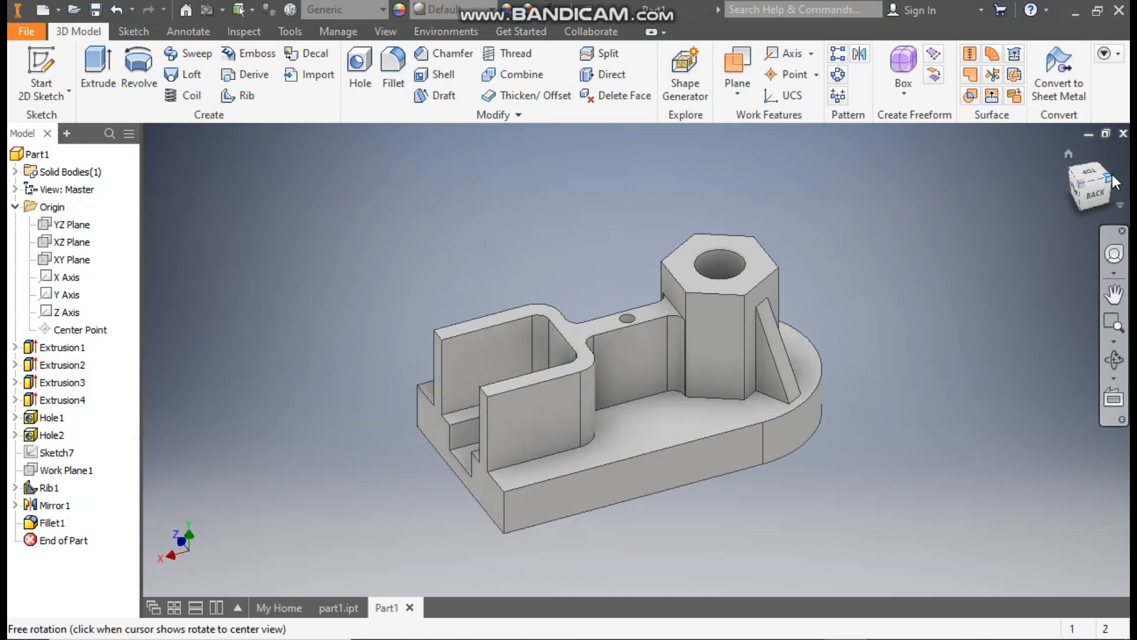
click(1113, 180)
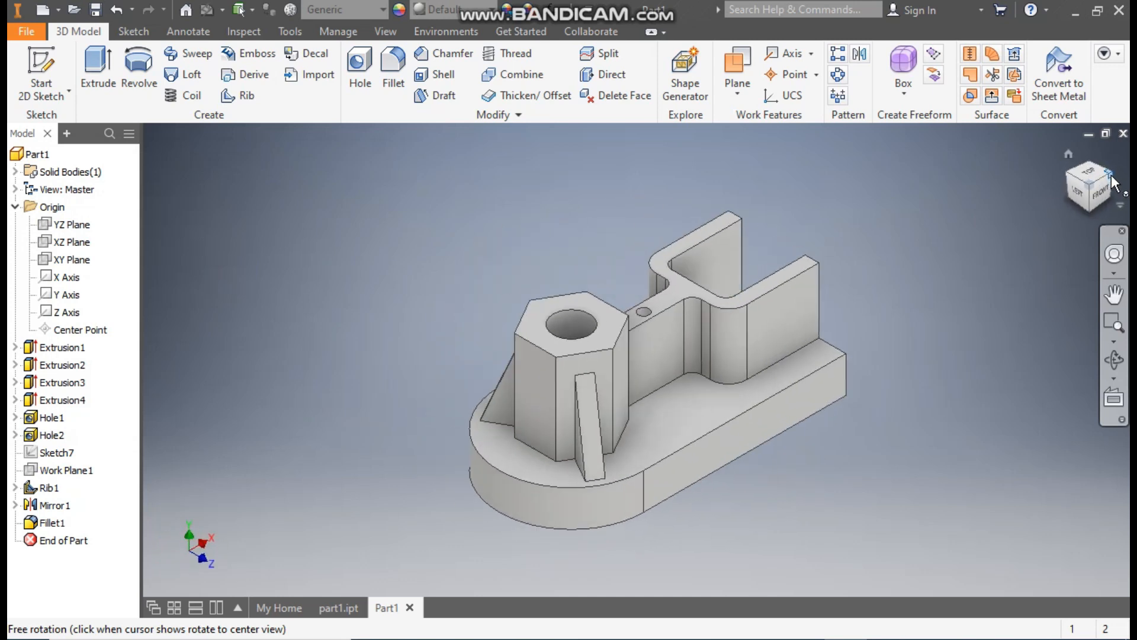
mouse_move(684, 236)
middle_down()
mouse_move(744, 196)
mouse_move(683, 223)
middle_up()
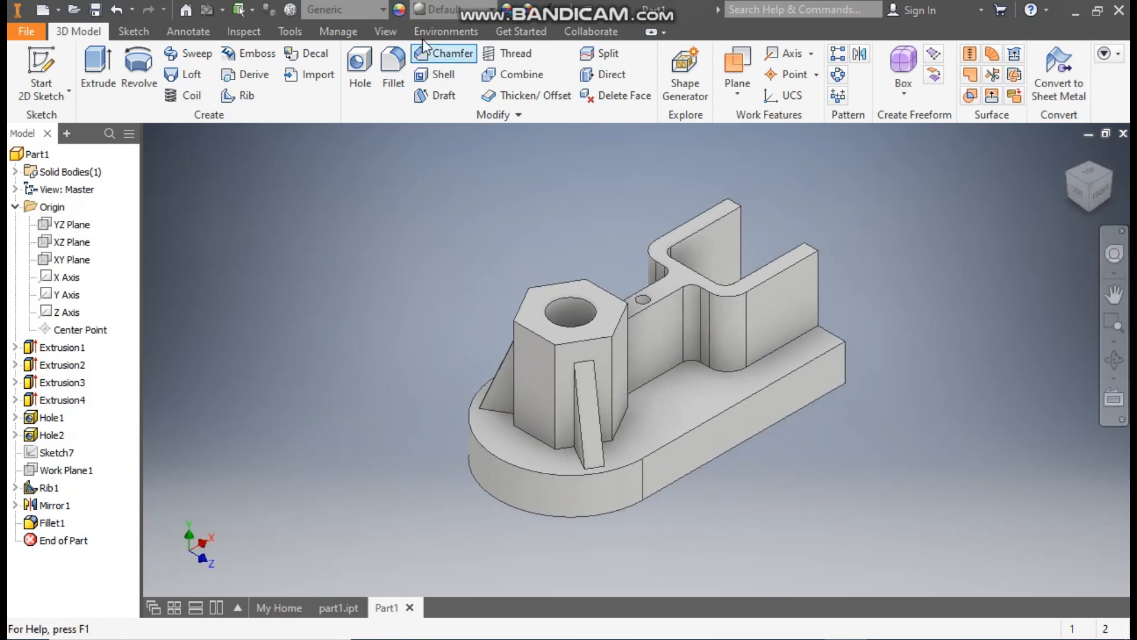
click(438, 9)
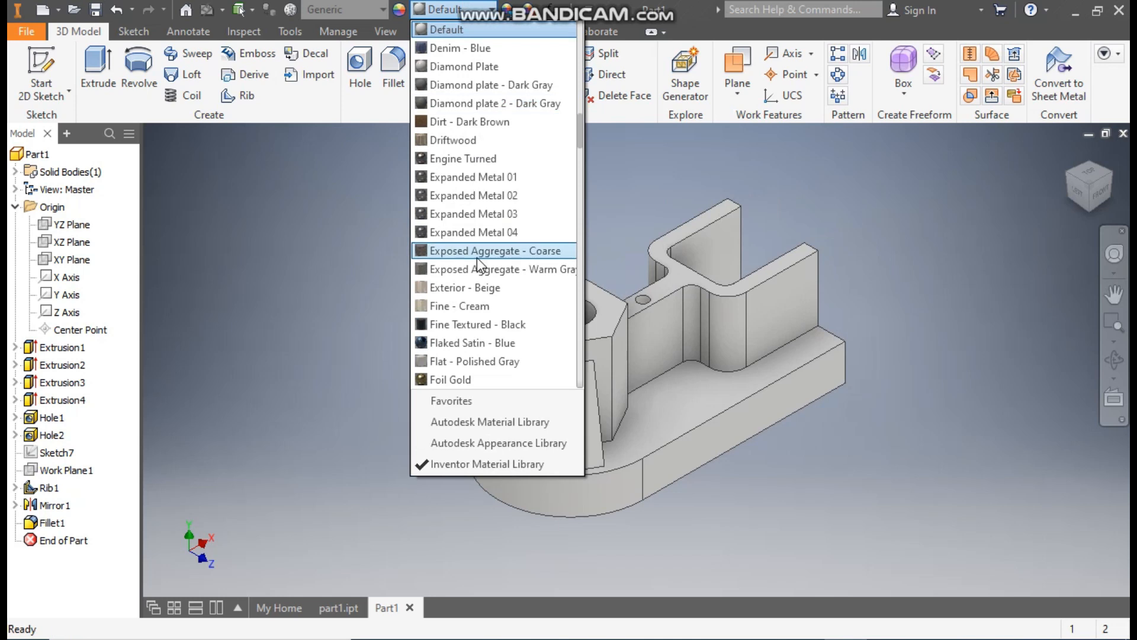
text(sk)
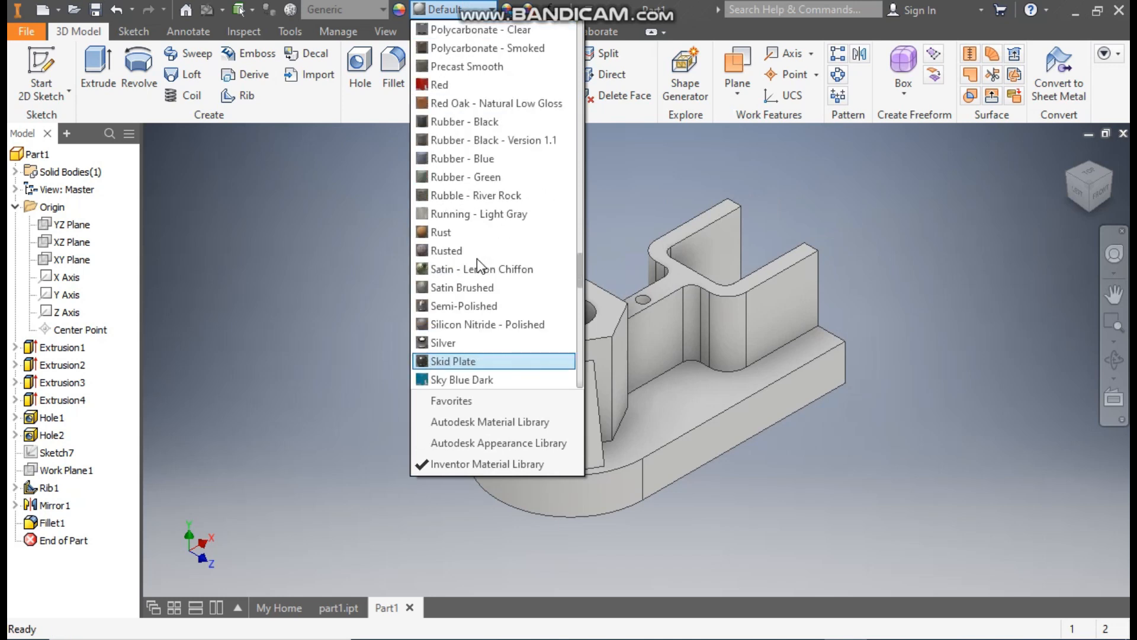
scroll(481, 361, down, 1)
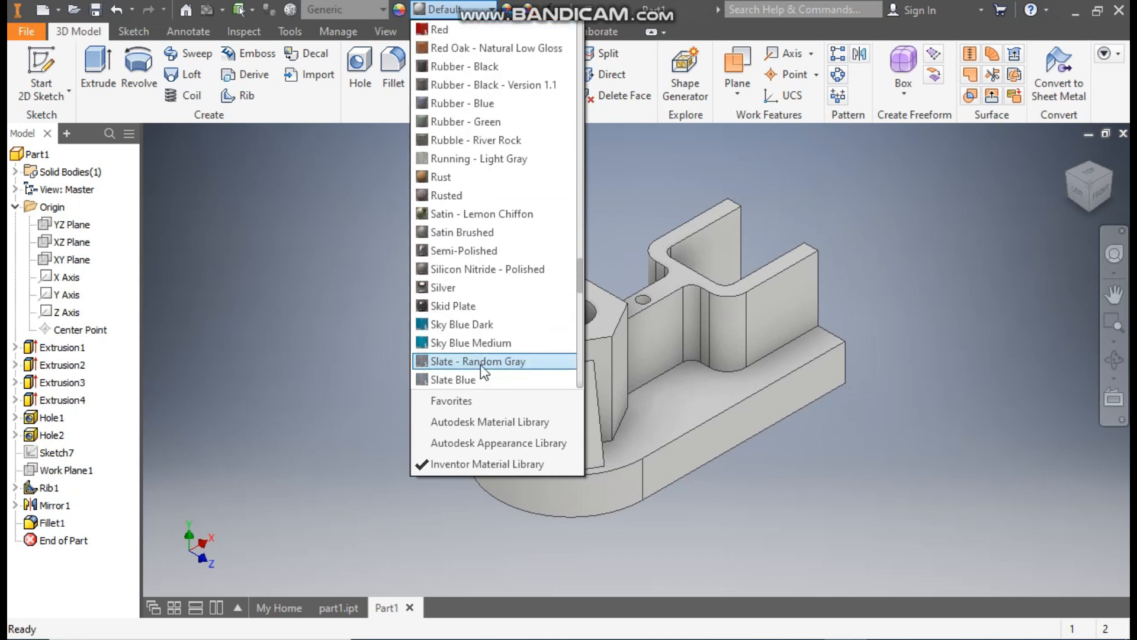
click(482, 324)
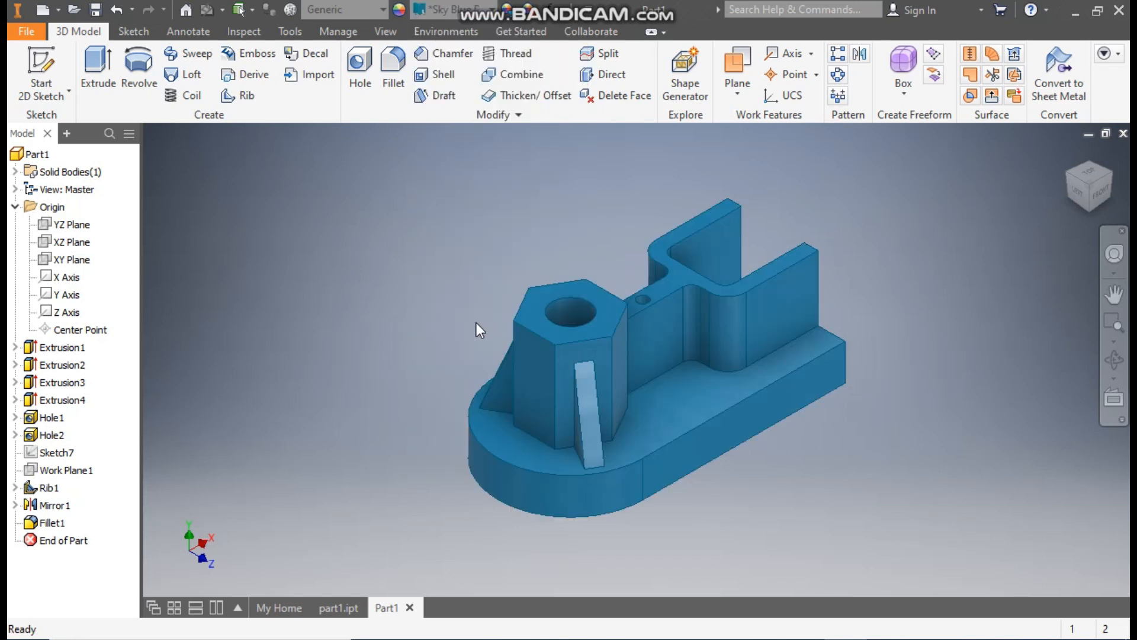
- Set the bracket's appearance to Sky Blue Medium
click(470, 7)
click(473, 54)
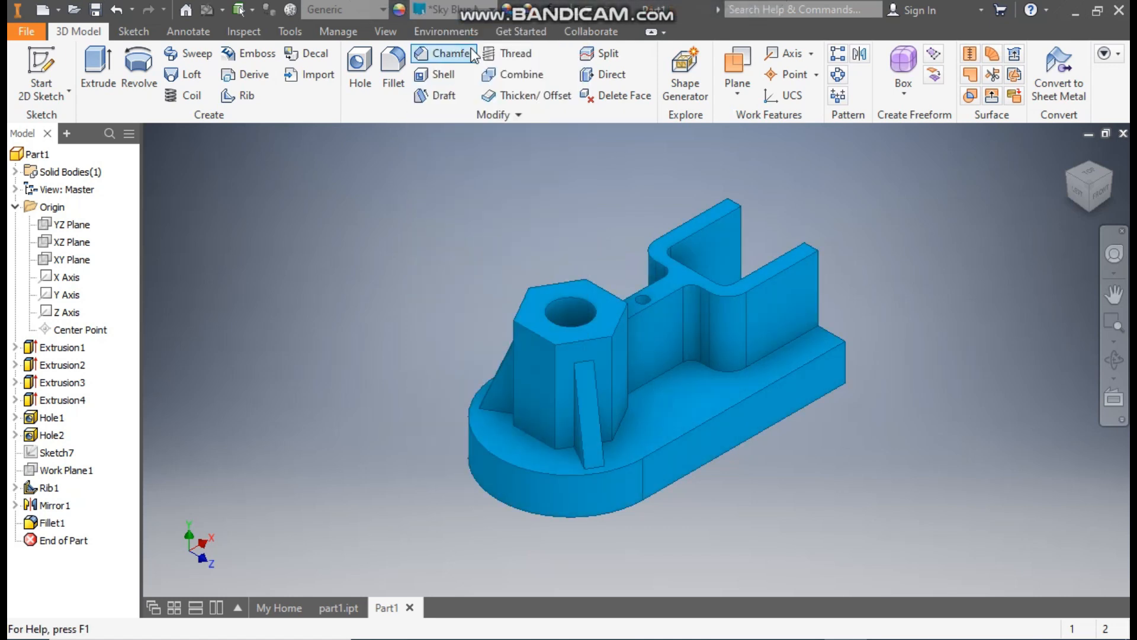
scroll(429, 389, down, 2)
middle_drag(429, 390, 355, 404)
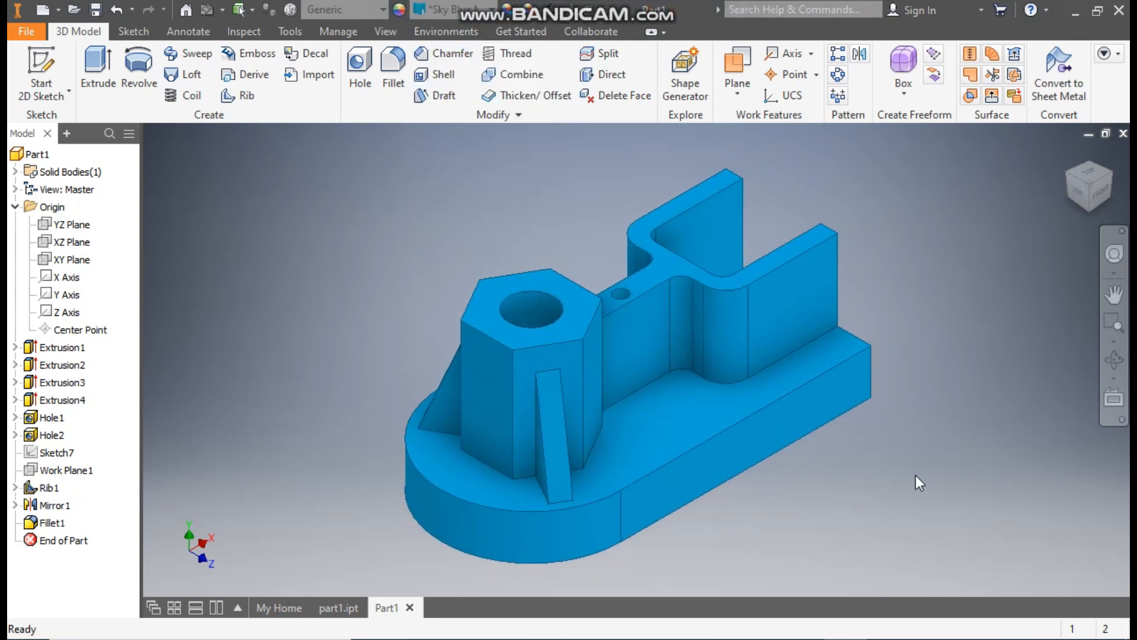